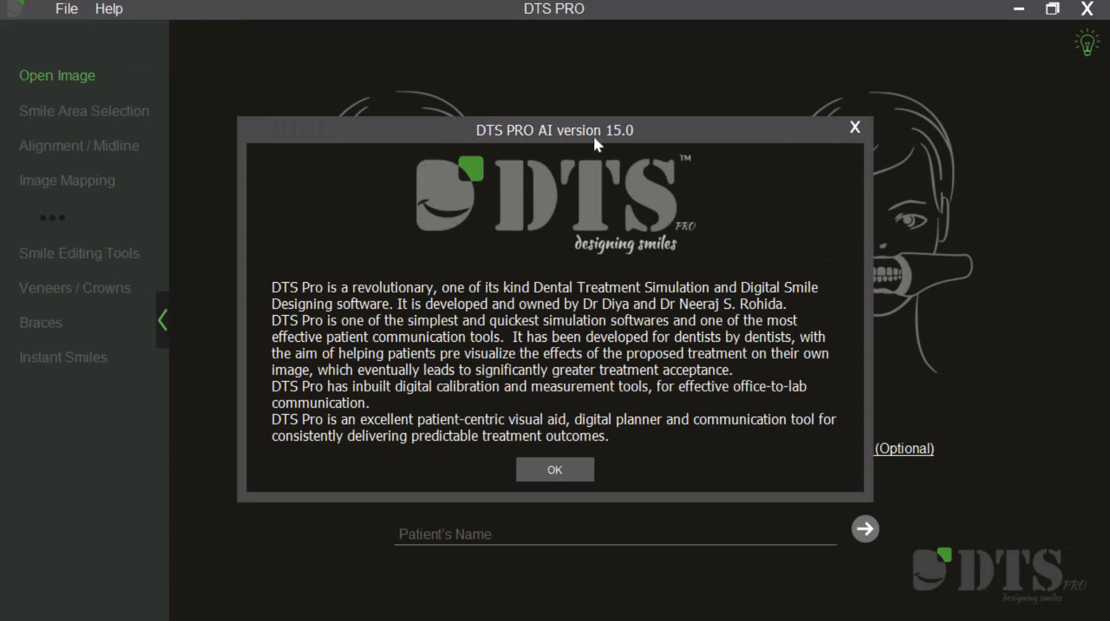
# Dismiss the version information and look over the program's Settings options, including automation, email and smile templates
pyautogui.click(855, 127)
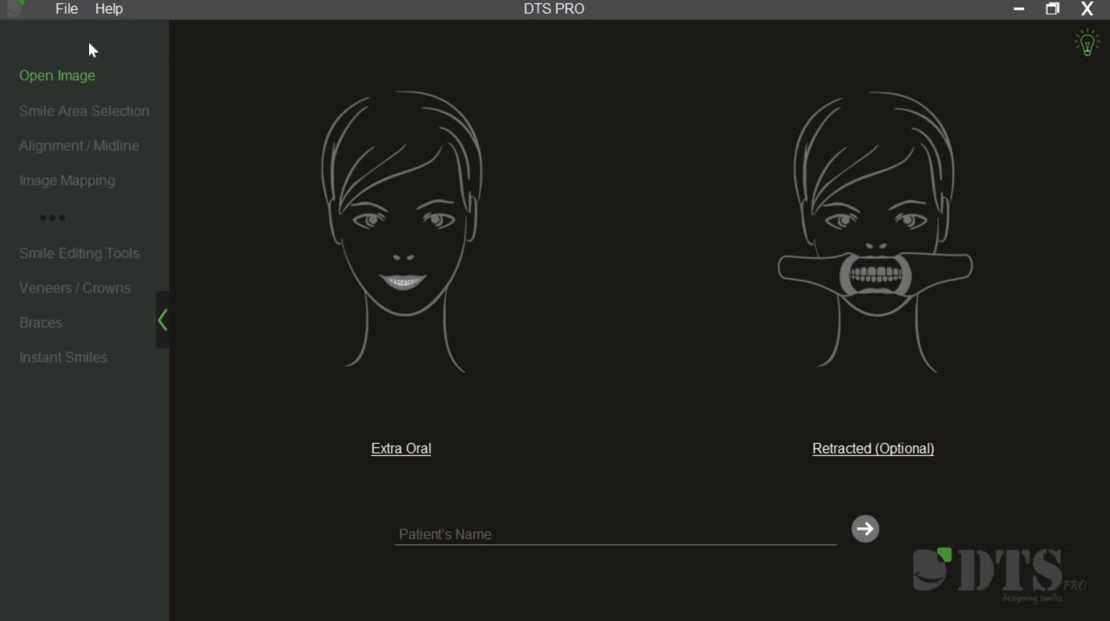
pyautogui.click(66, 12)
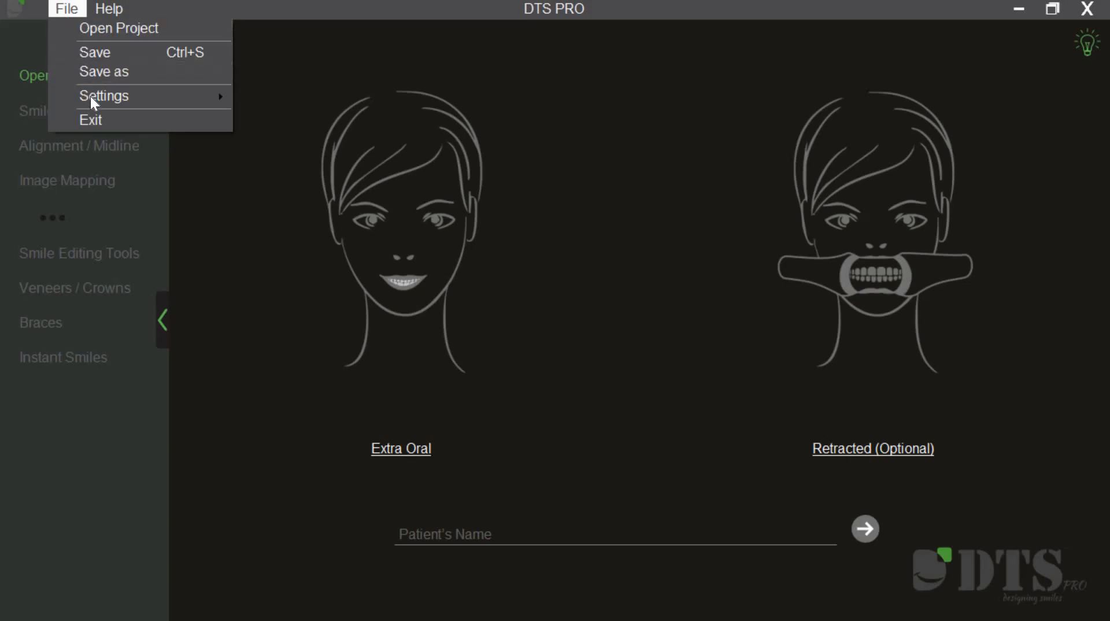
pyautogui.moveTo(91, 97)
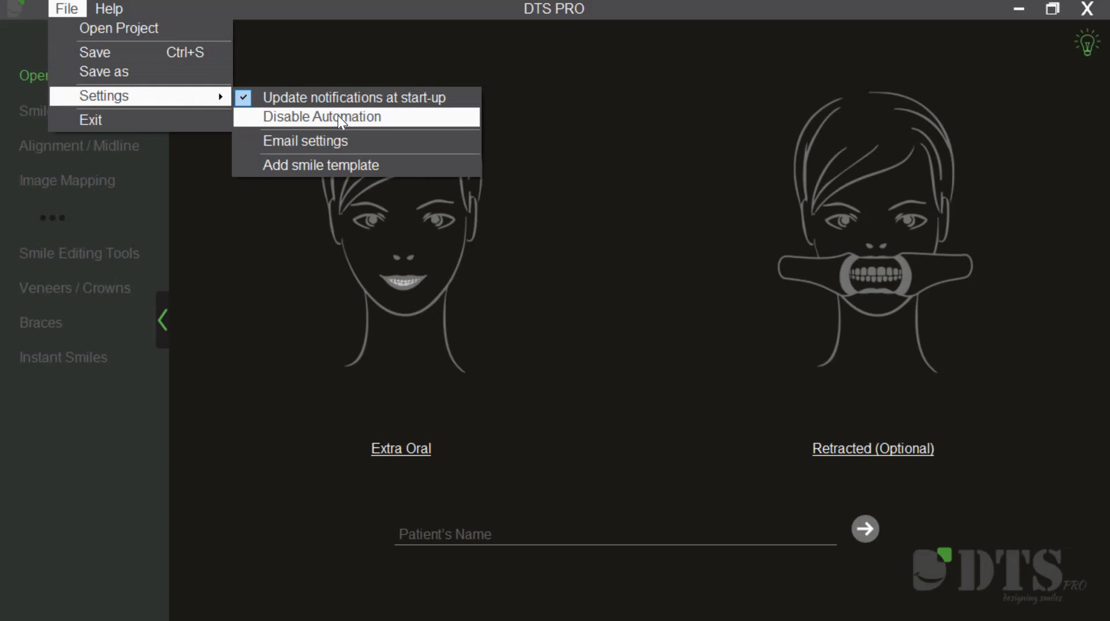
pyautogui.click(533, 121)
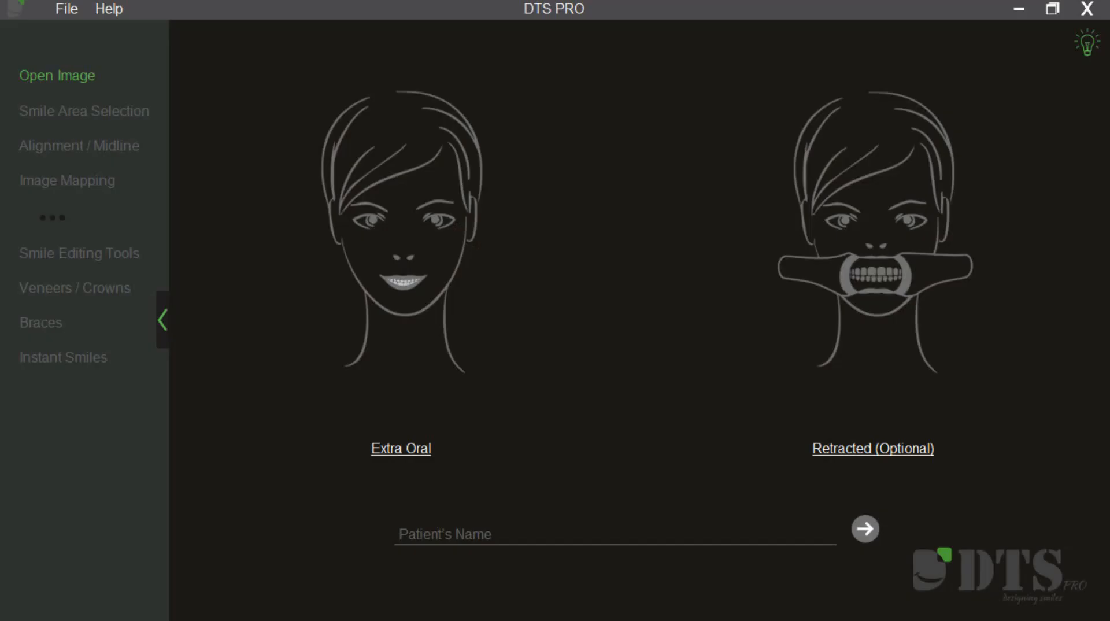
# Read the tips on when to use extraoral and retracted images, and hide them again
pyautogui.click(1087, 58)
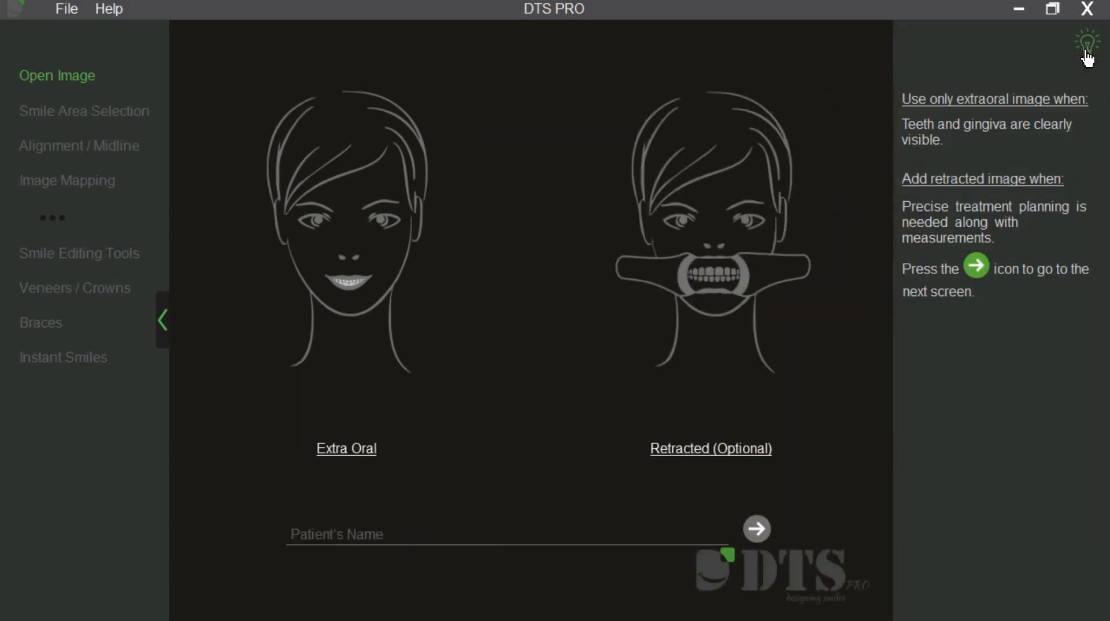
pyautogui.click(1088, 57)
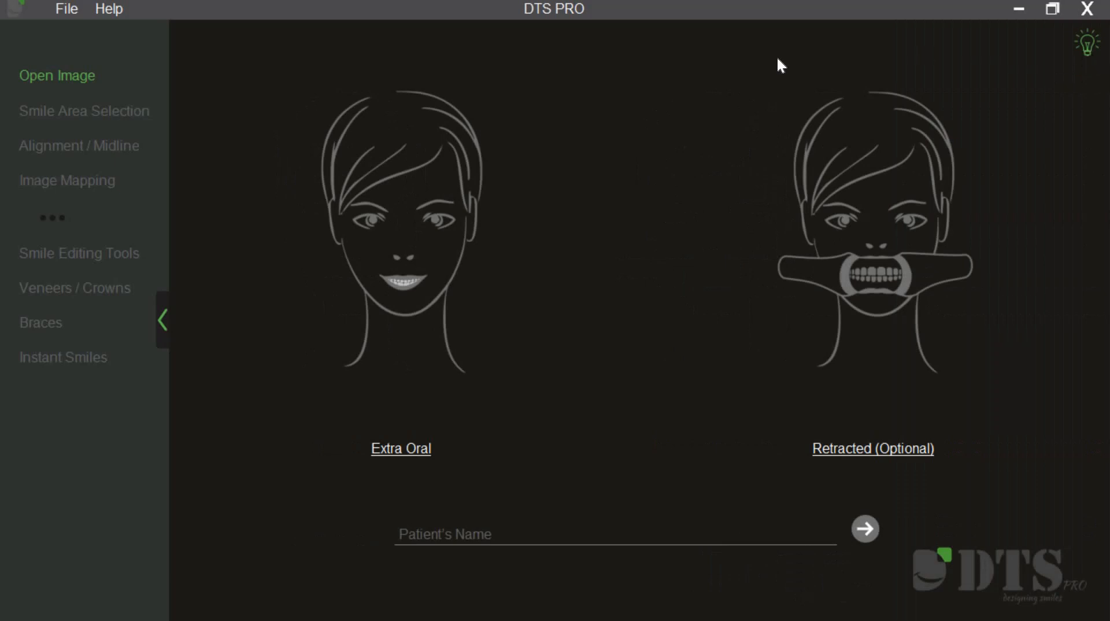
# Load the picture "SMile template" from the DTS COVID DEMO folder as the extraoral image
pyautogui.click(421, 448)
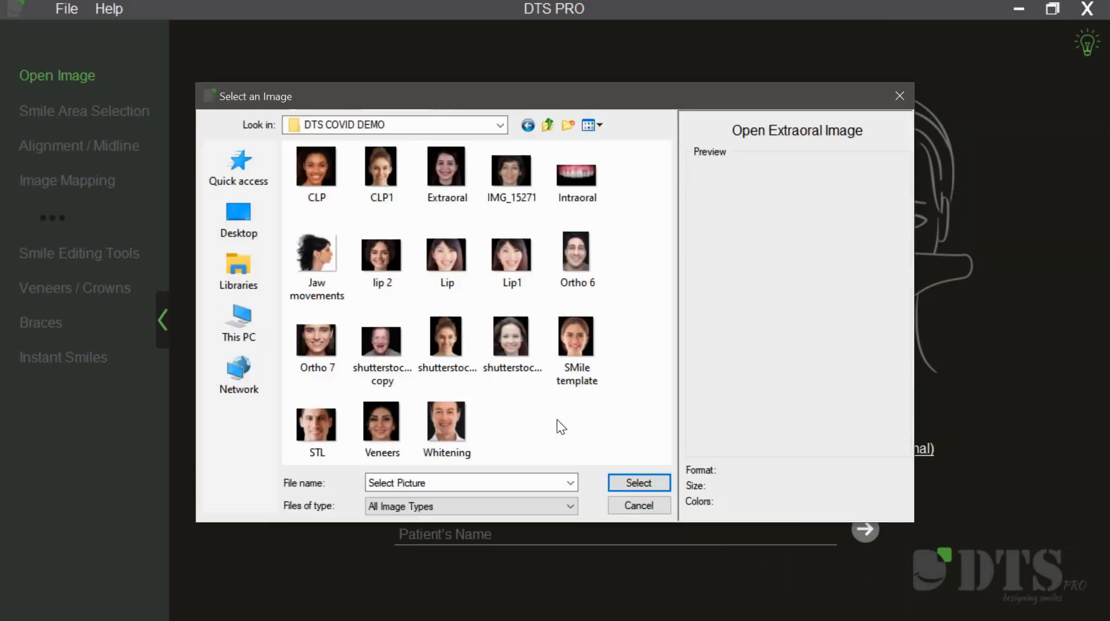
pyautogui.click(588, 338)
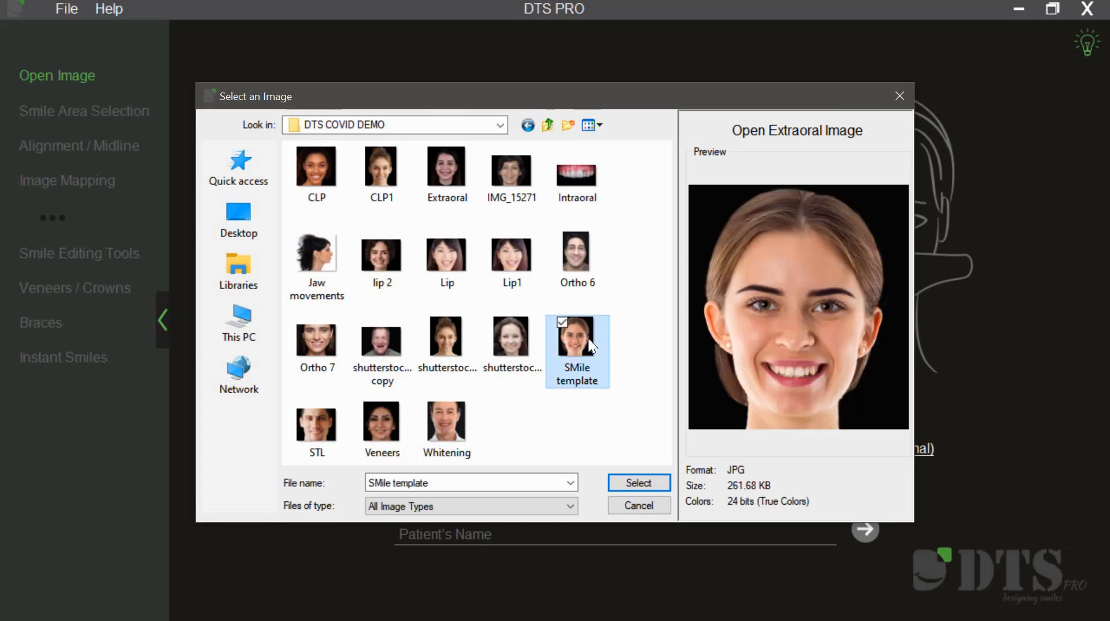
pyautogui.click(627, 477)
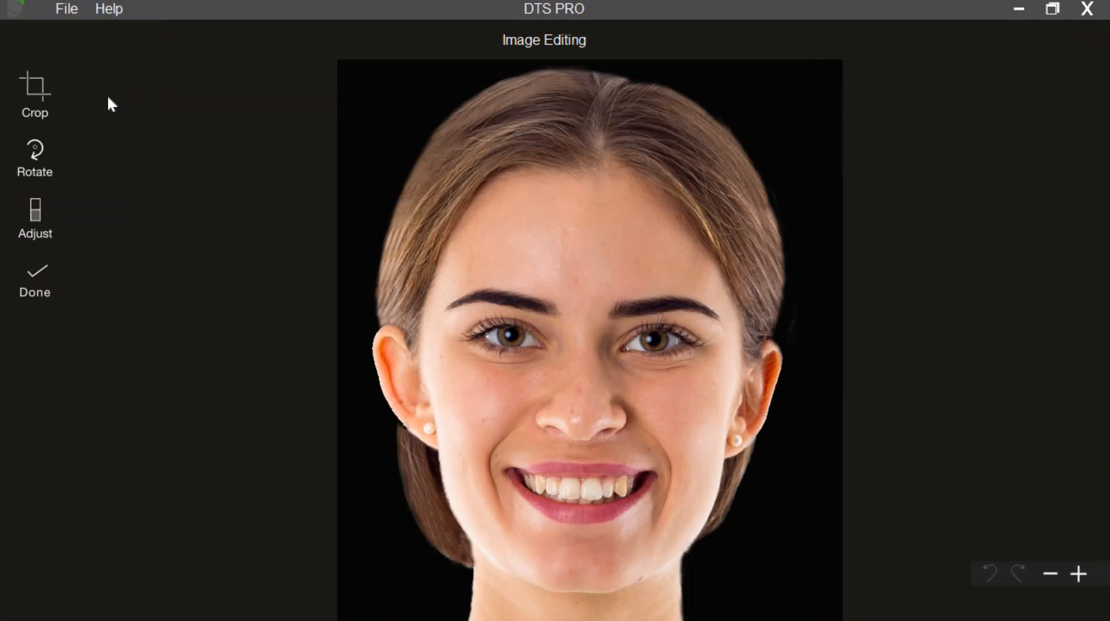
# View the image editing options, including the brightness, contrast and shininess adjustments, and close them without changing anything
pyautogui.click(49, 100)
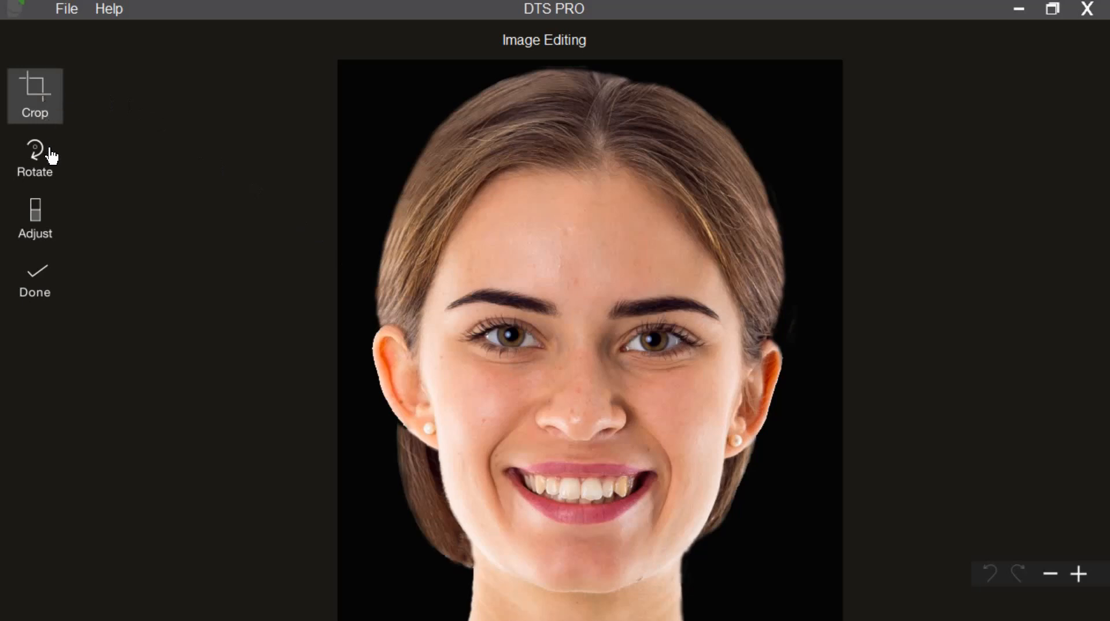
pyautogui.click(45, 222)
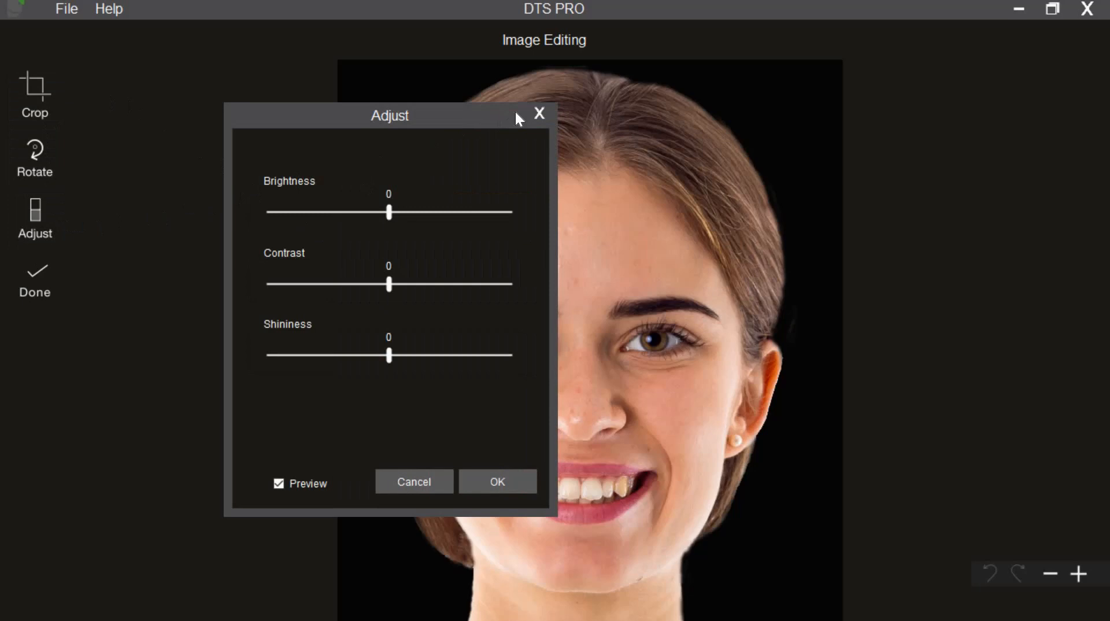
pyautogui.click(537, 111)
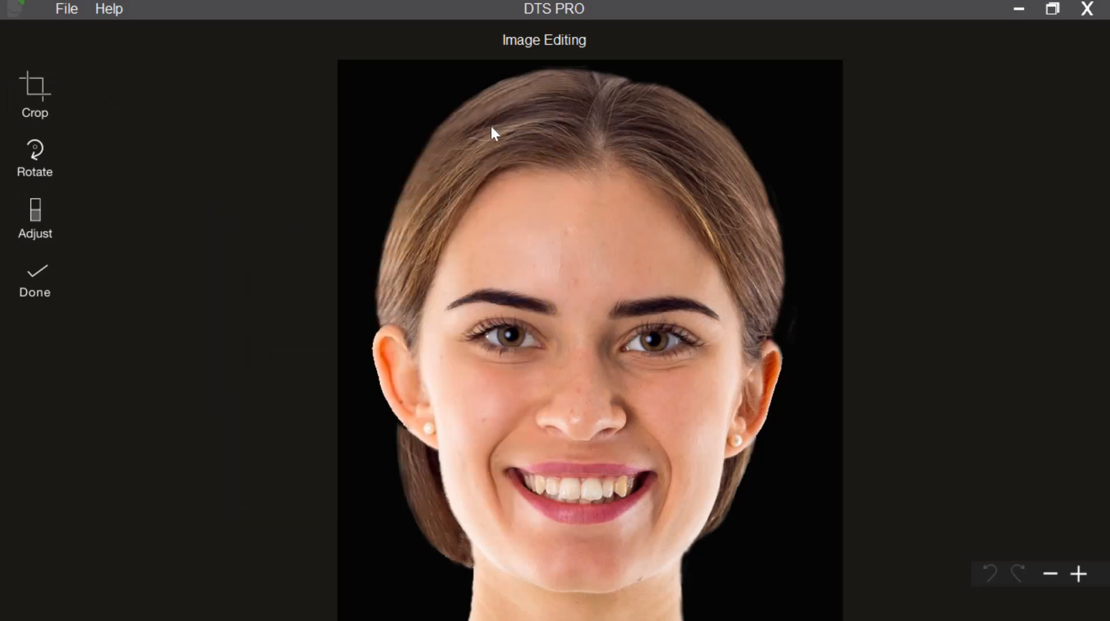
# Finish image editing and proceed to the smile area selection without adding a retracted image
pyautogui.click(53, 277)
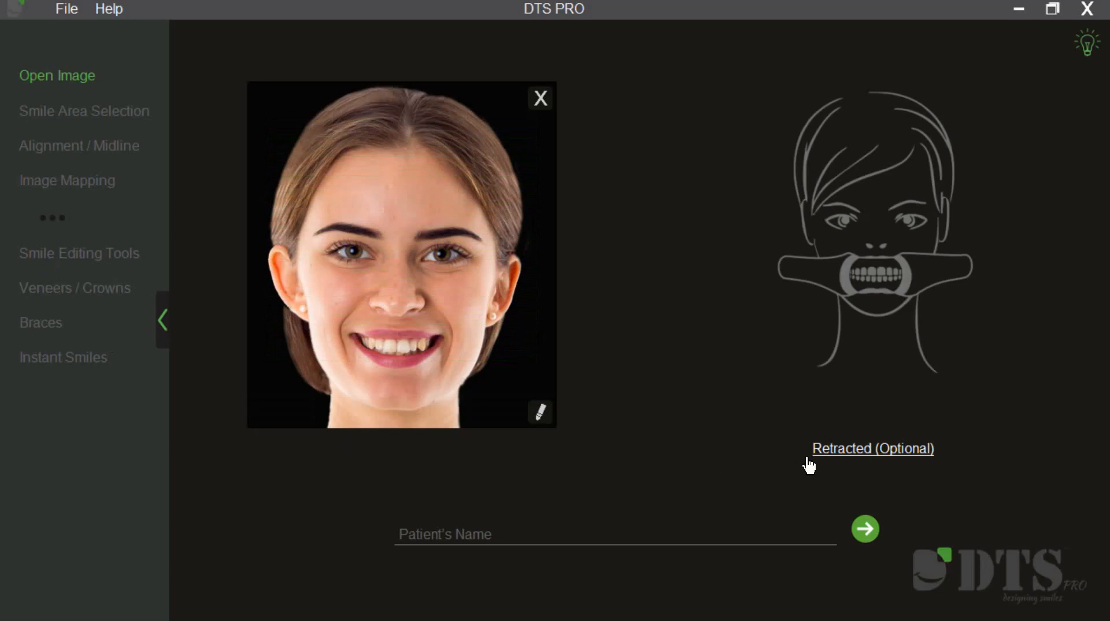
pyautogui.click(864, 530)
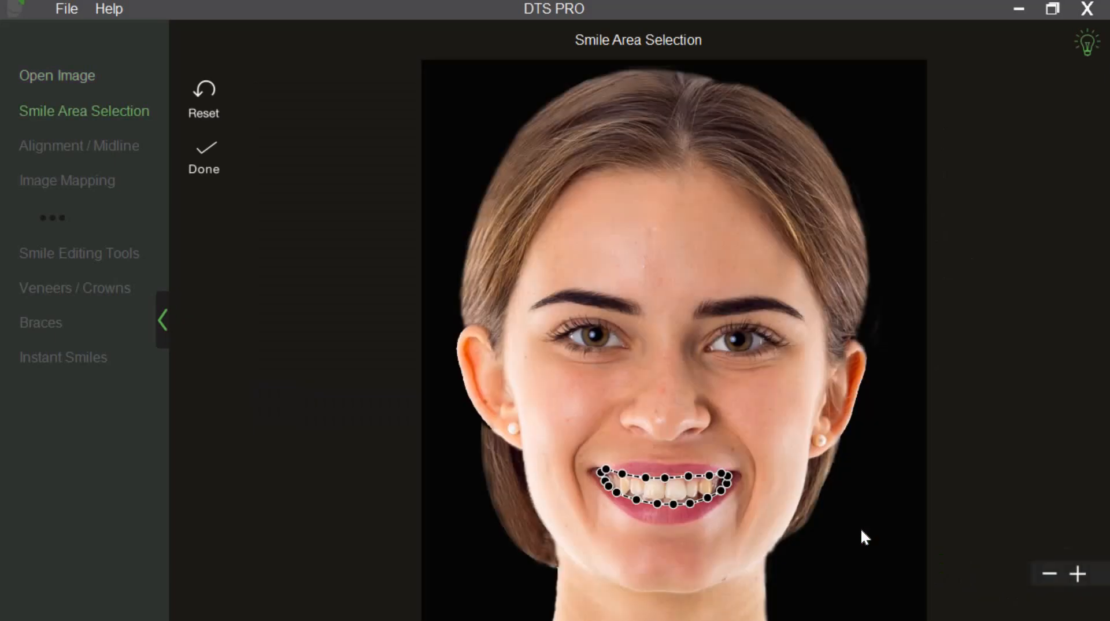
# Examine up close how the smile area outline follows the lips and teeth
pyautogui.scroll(5, 856, 541)
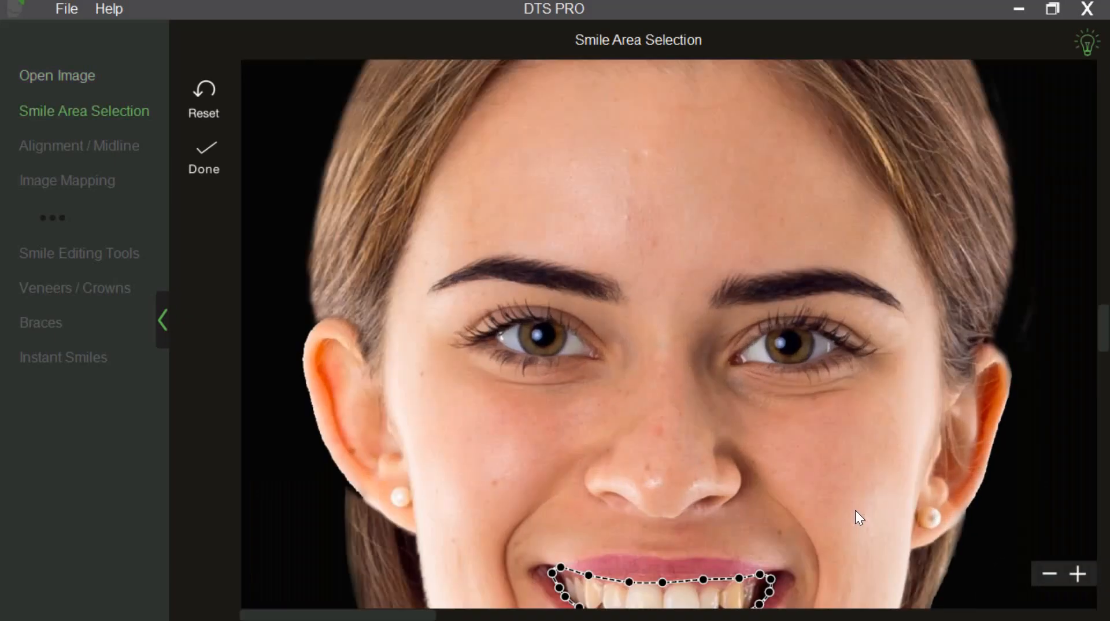
pyautogui.moveTo(855, 476); pyautogui.dragTo(862, 186)
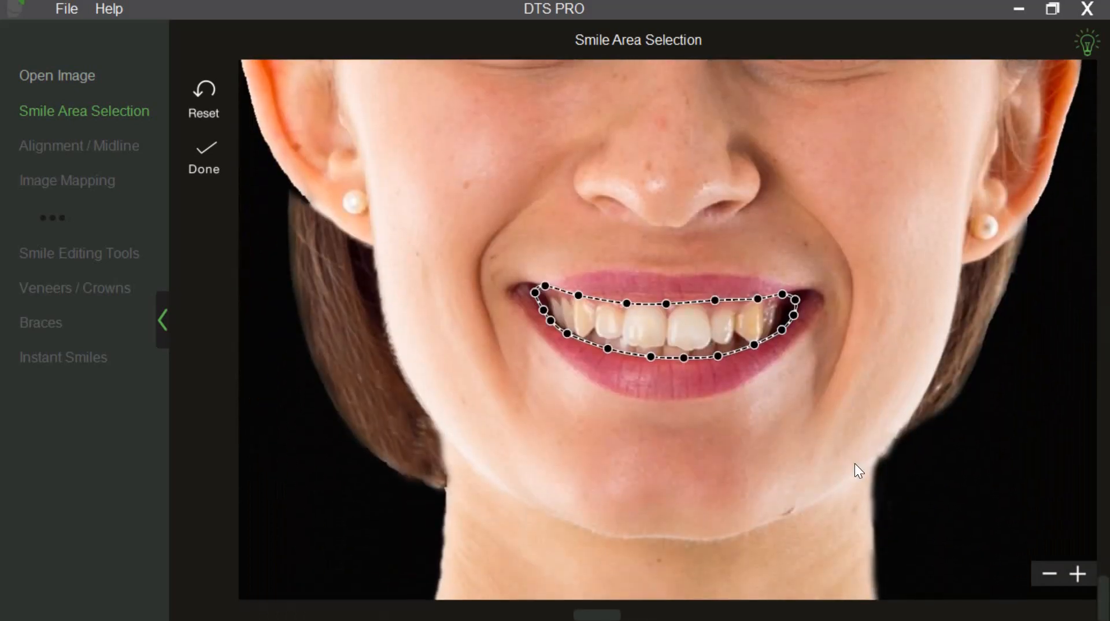
pyautogui.scroll(5, 855, 463)
pyautogui.scroll(-6, 854, 463)
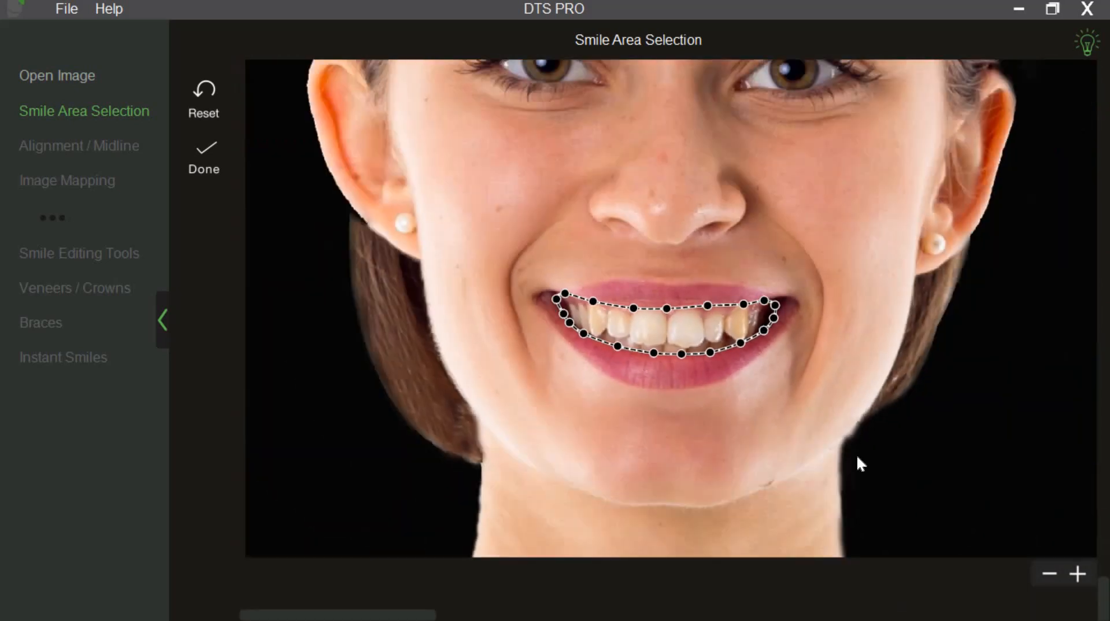
pyautogui.scroll(2, 859, 454)
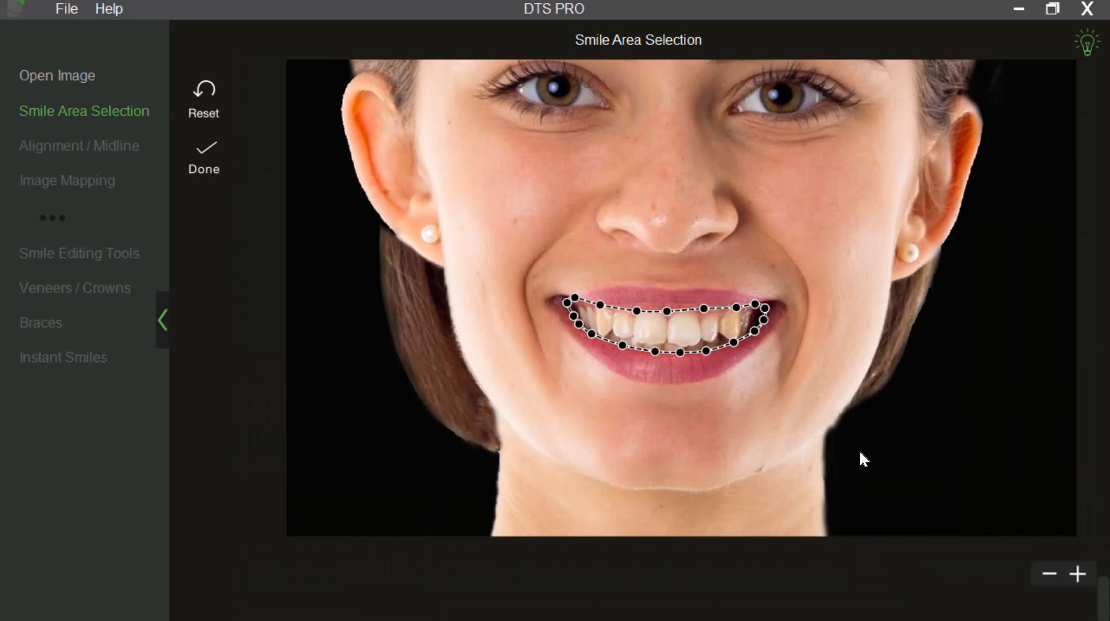
pyautogui.scroll(2, 864, 467)
pyautogui.scroll(3, 860, 462)
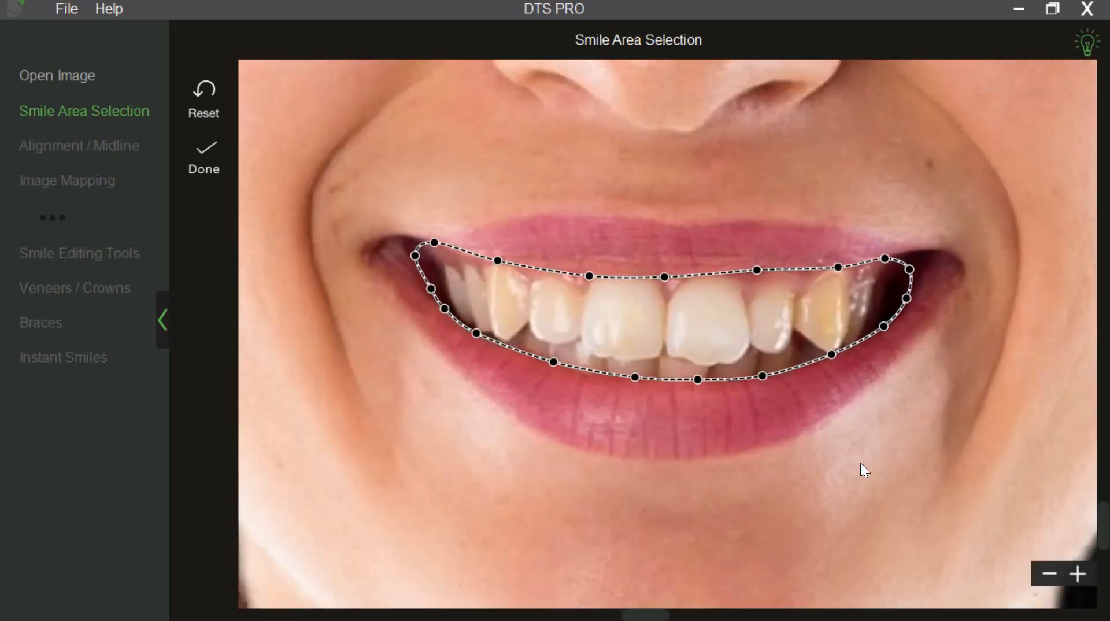
pyautogui.scroll(-4, 860, 462)
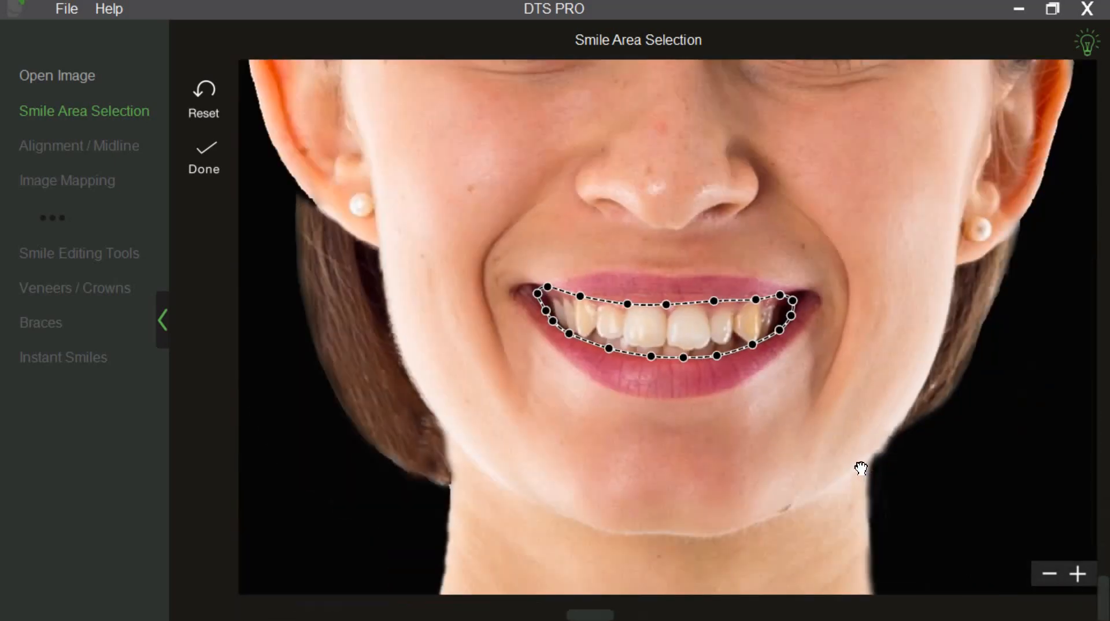
pyautogui.moveTo(723, 445); pyautogui.dragTo(838, 512)
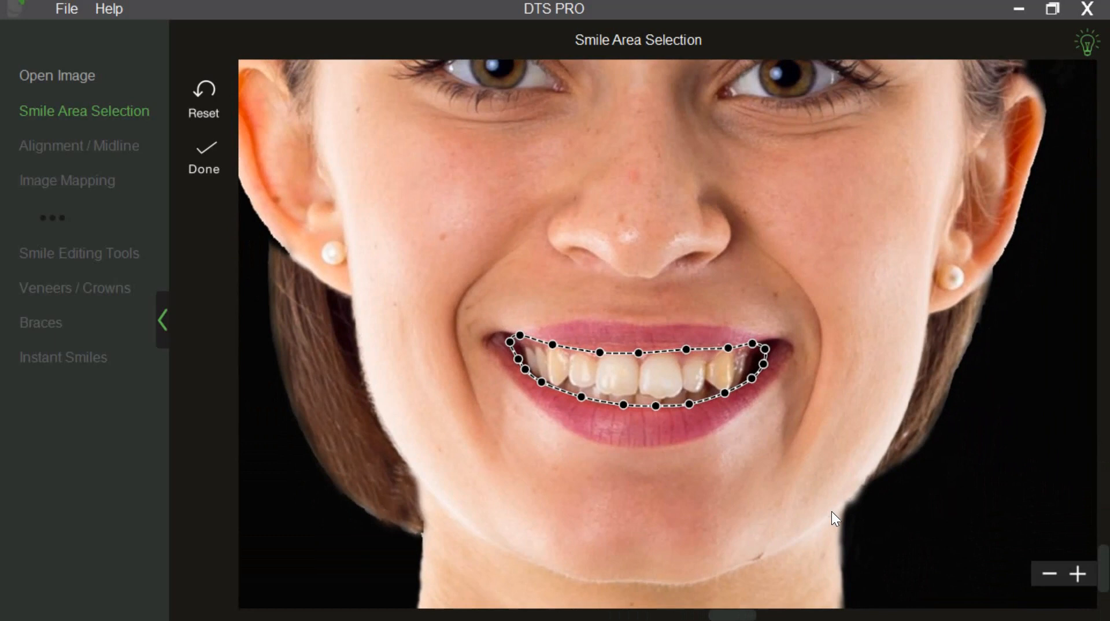
# Reposition the smile outline's control points at the mouth corner on the image's right to follow the inner lip edge
pyautogui.scroll(2, 832, 511)
pyautogui.moveTo(837, 361); pyautogui.dragTo(843, 350)
pyautogui.moveTo(834, 388); pyautogui.dragTo(810, 410)
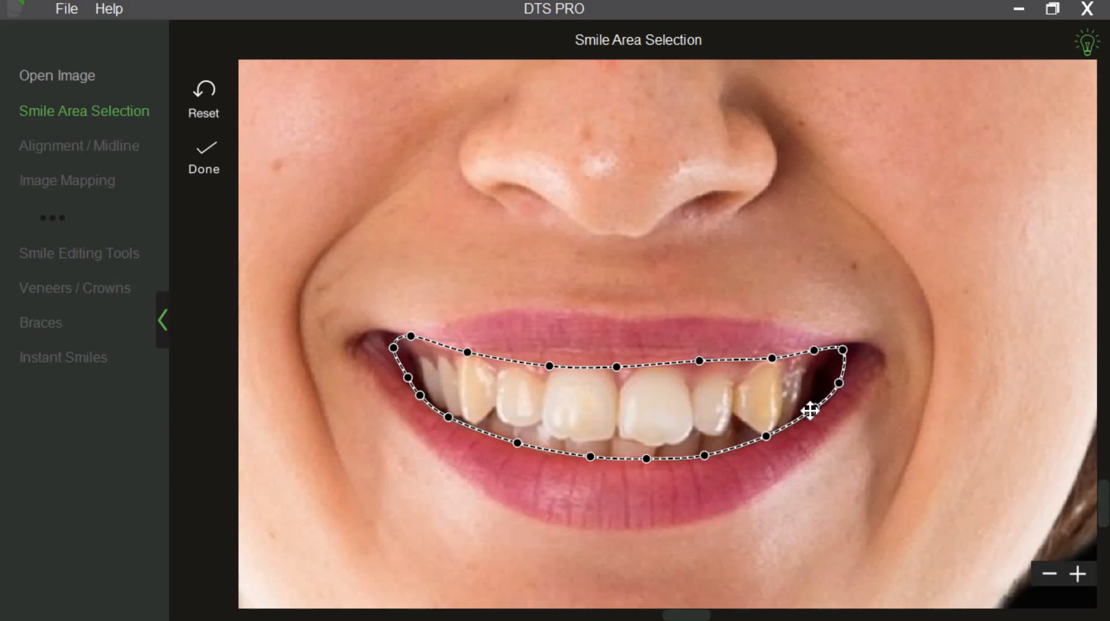
# Add extra control points along the upper edge of the smile outline and remove them again
pyautogui.click(734, 361)
pyautogui.click(646, 365)
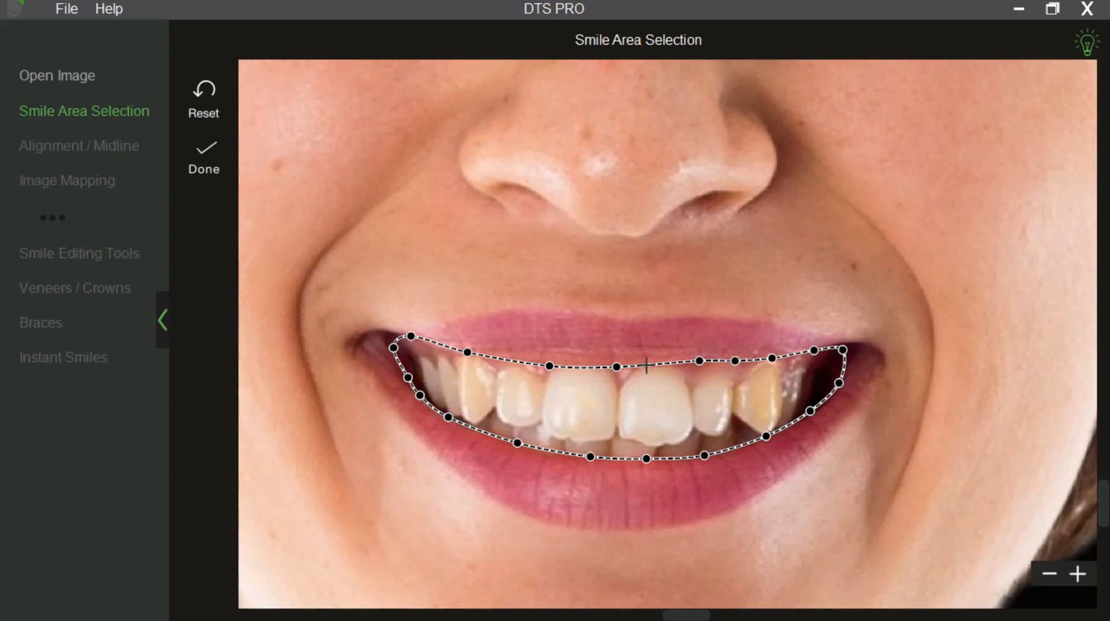
pyautogui.click(576, 365)
pyautogui.click(576, 365)
pyautogui.click(647, 365)
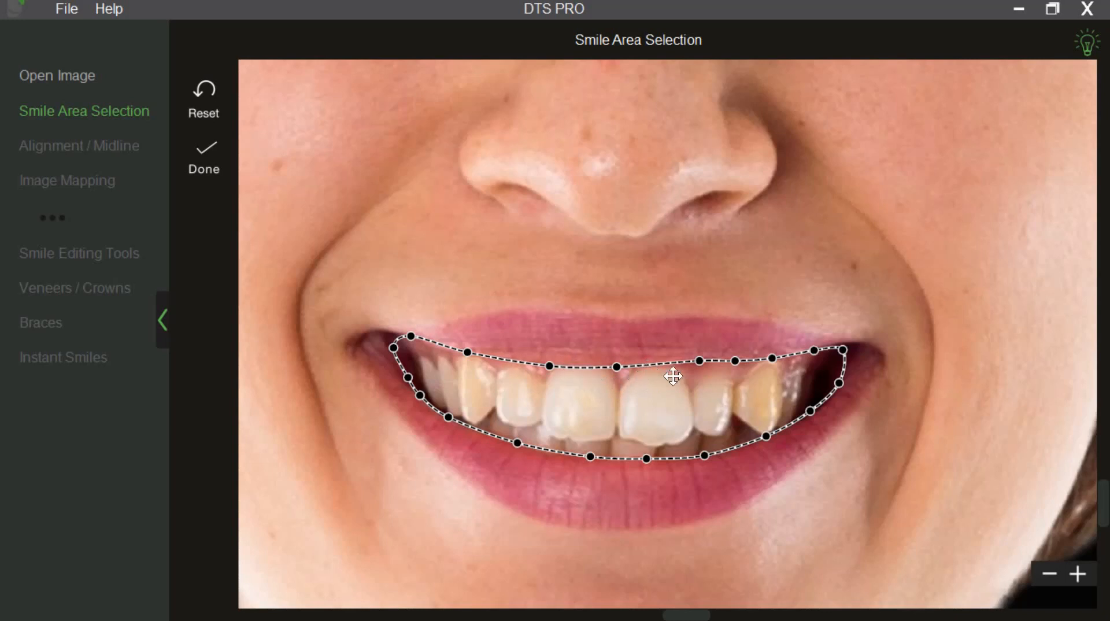
pyautogui.click(735, 361)
# Accept the smile area selection and continue to the extraoral image alignment
pyautogui.scroll(-5, 526, 244)
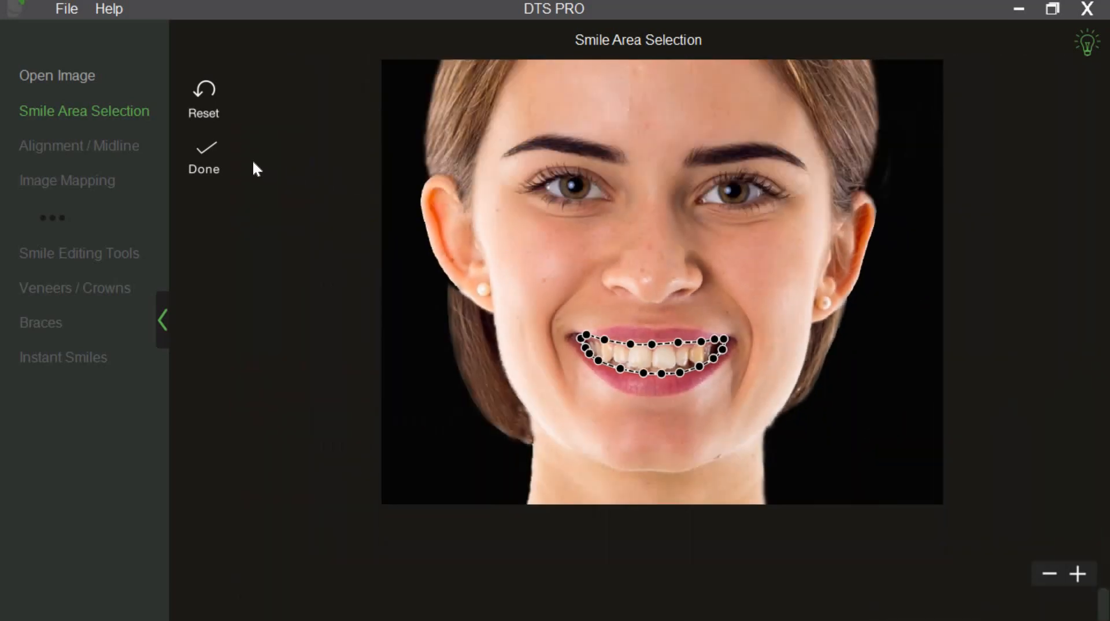
pyautogui.click(218, 167)
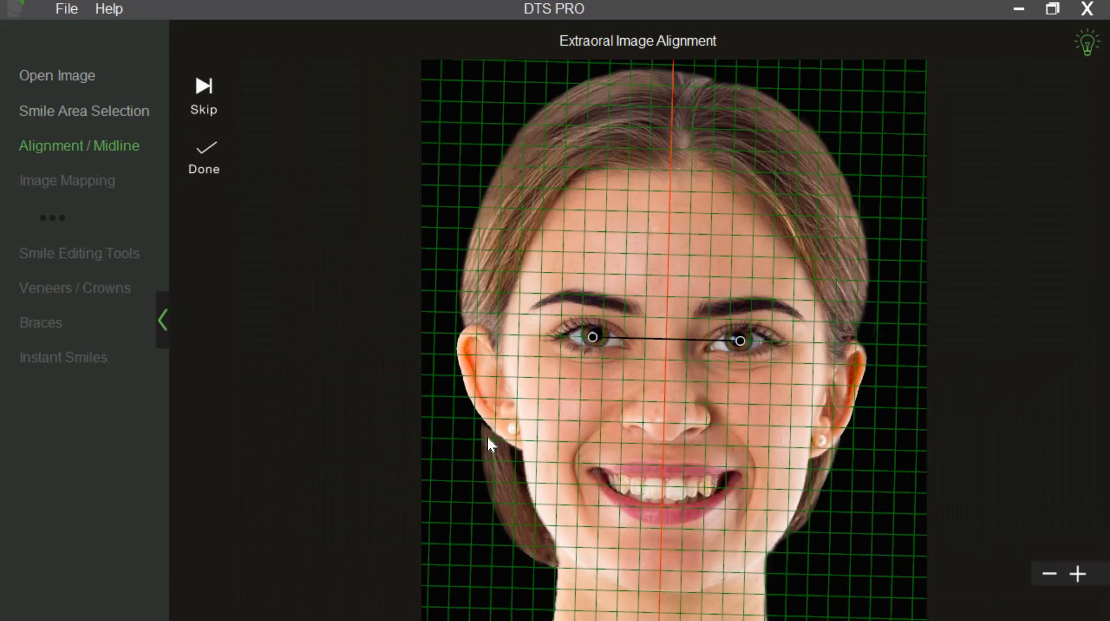
# Shift the facial midline slightly so it runs between the upper central incisors, and accept the alignment
pyautogui.scroll(2, 548, 396)
pyautogui.scroll(1, 547, 394)
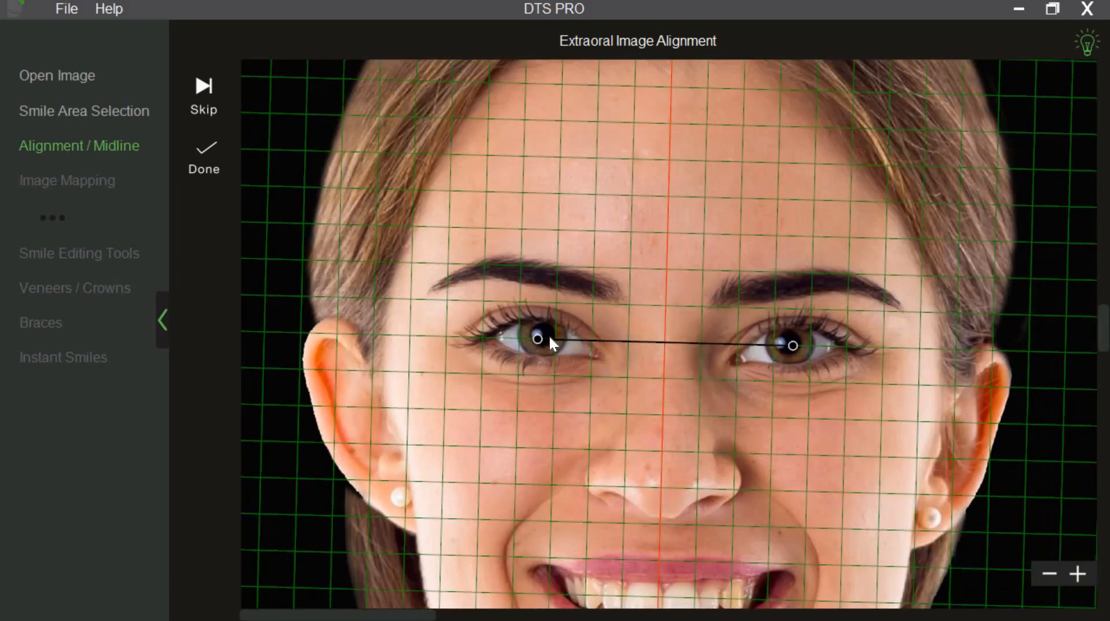
pyautogui.moveTo(732, 466); pyautogui.dragTo(716, 301)
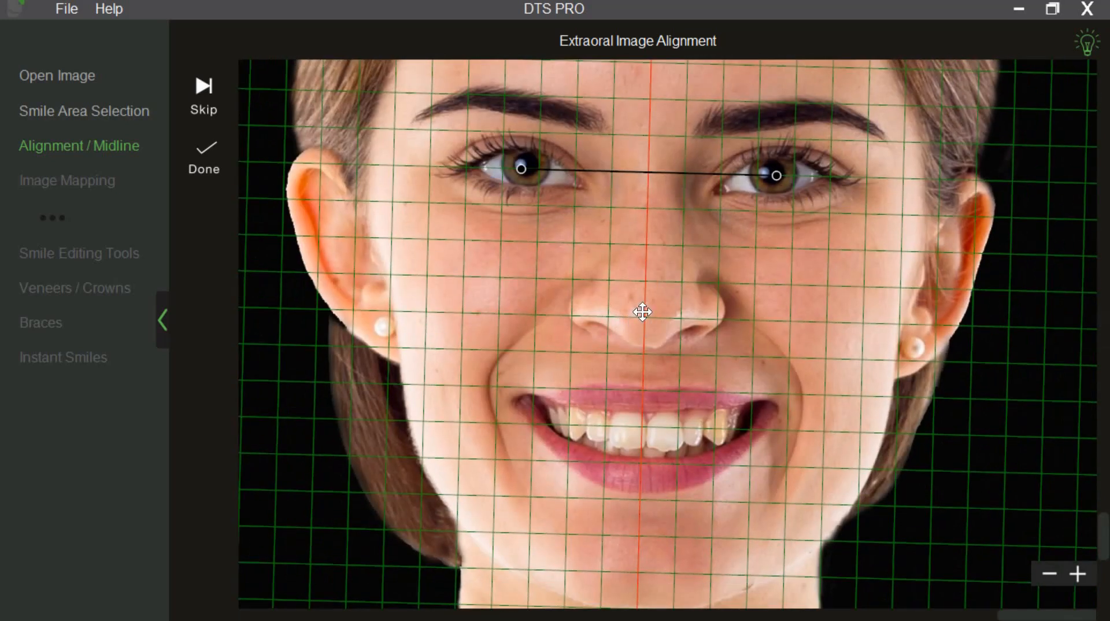
pyautogui.moveTo(644, 310); pyautogui.dragTo(648, 301)
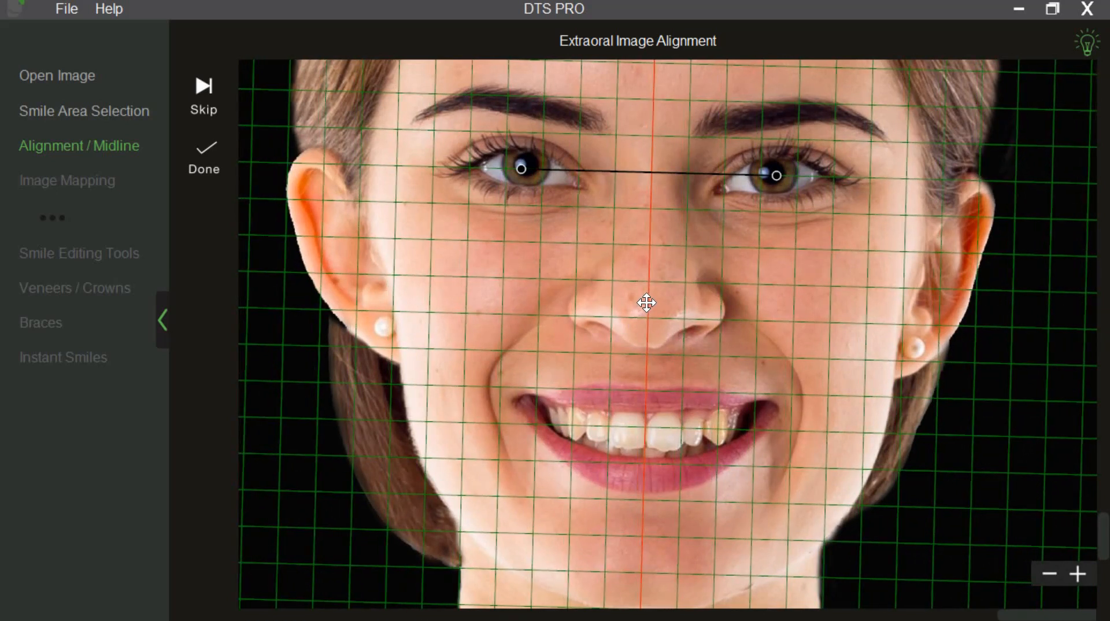
pyautogui.scroll(-3, 601, 346)
pyautogui.scroll(4, 598, 348)
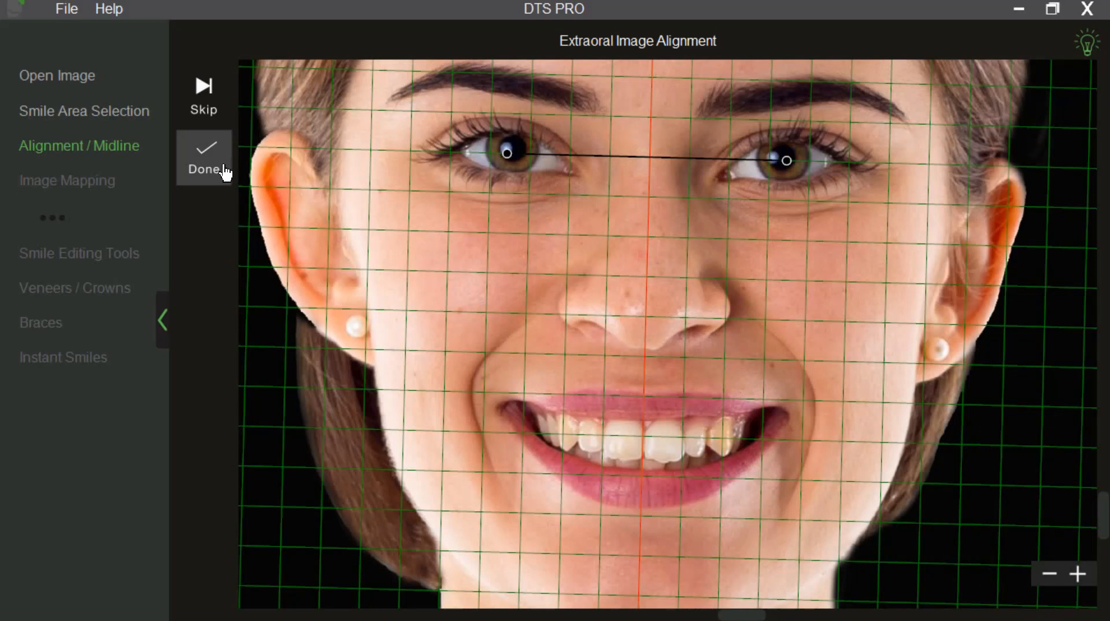
pyautogui.click(224, 166)
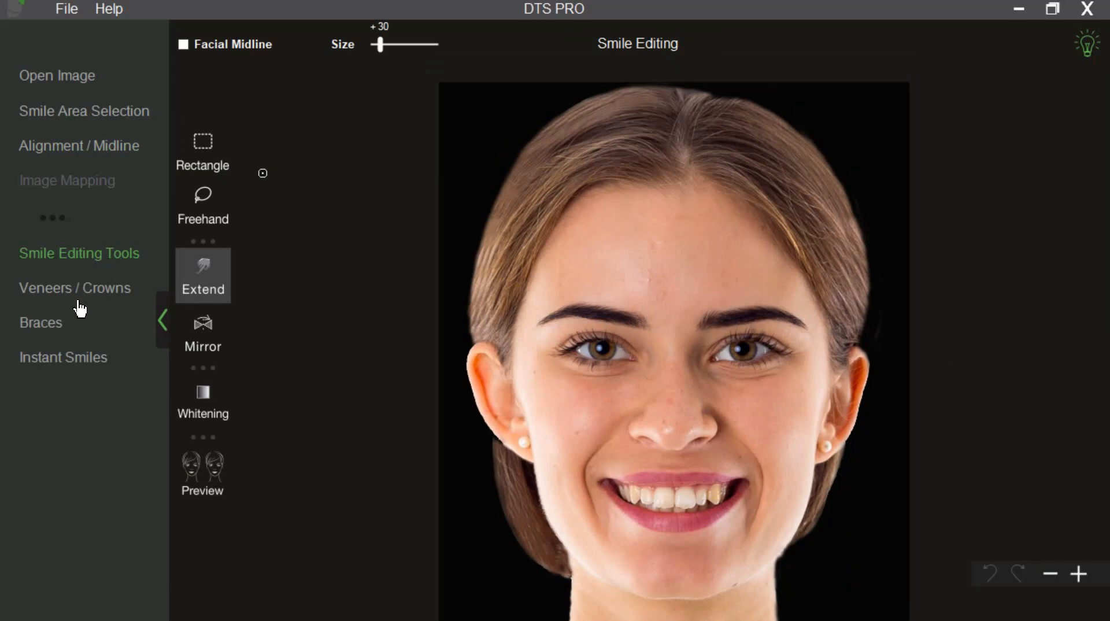
# Open the Instant Smiles templates and raise both control points of the Oval 1 template slightly on the patient's smile
pyautogui.click(74, 361)
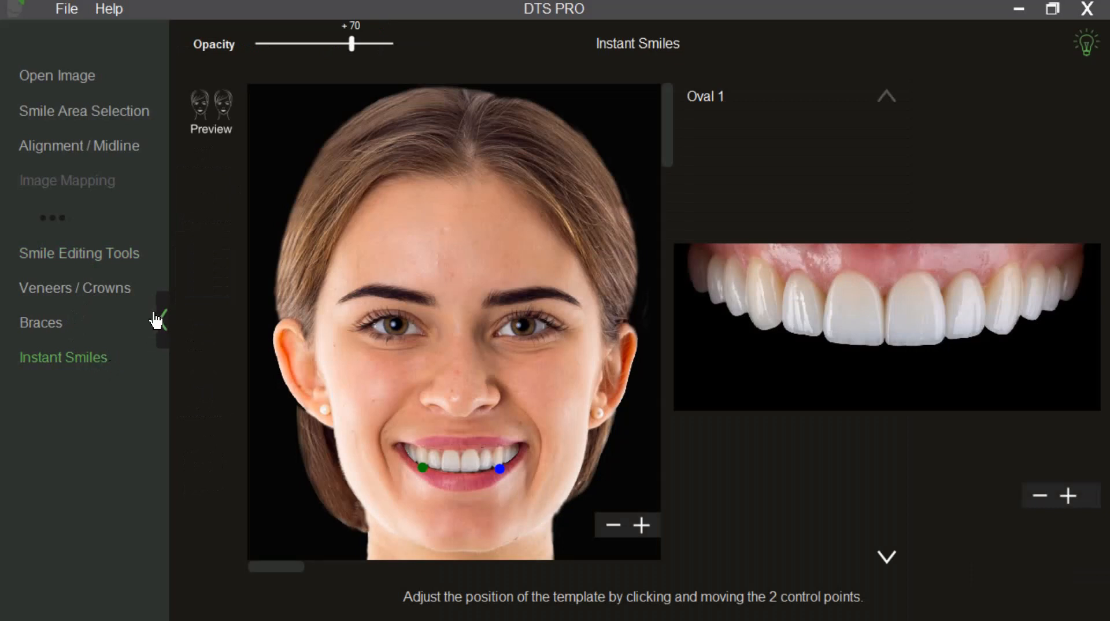
pyautogui.scroll(5, 433, 417)
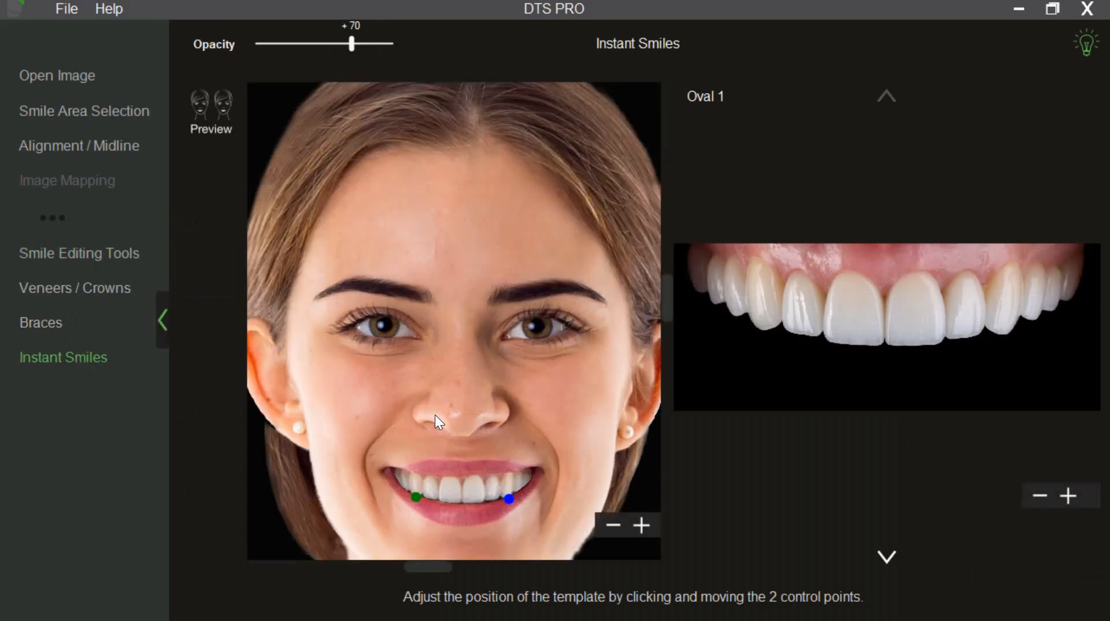
pyautogui.scroll(3, 445, 373)
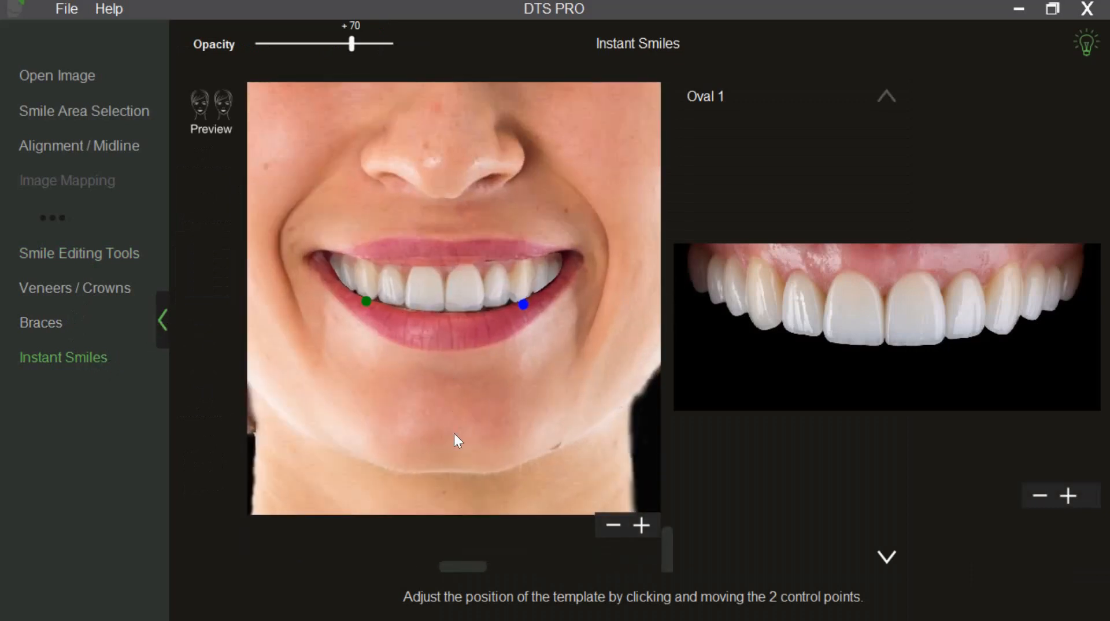
pyautogui.moveTo(453, 433); pyautogui.dragTo(455, 447)
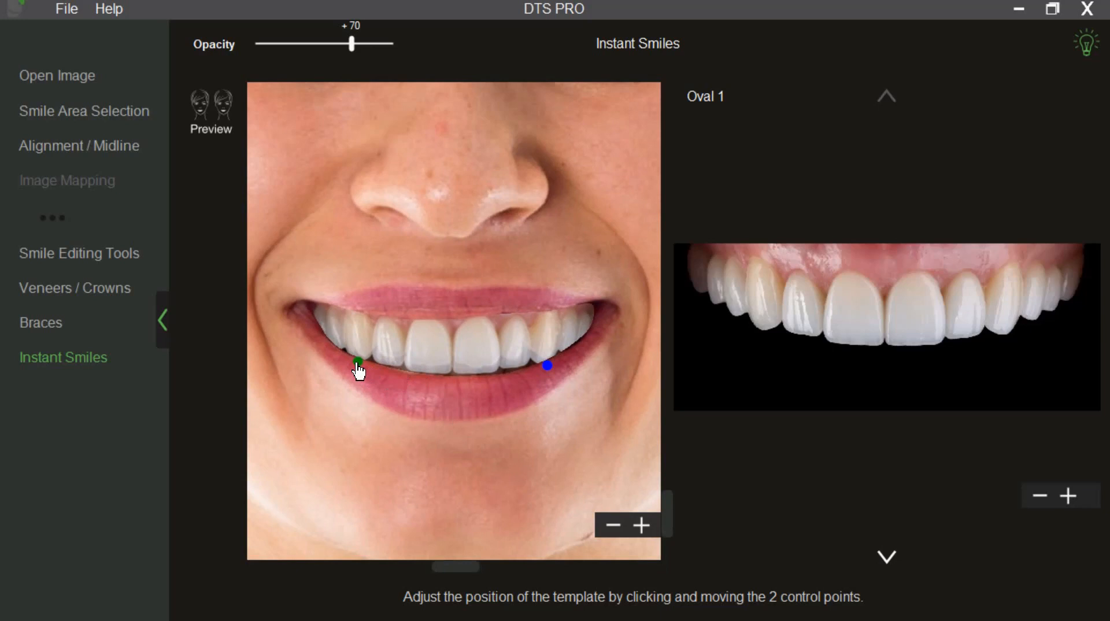
pyautogui.moveTo(358, 366); pyautogui.dragTo(357, 359)
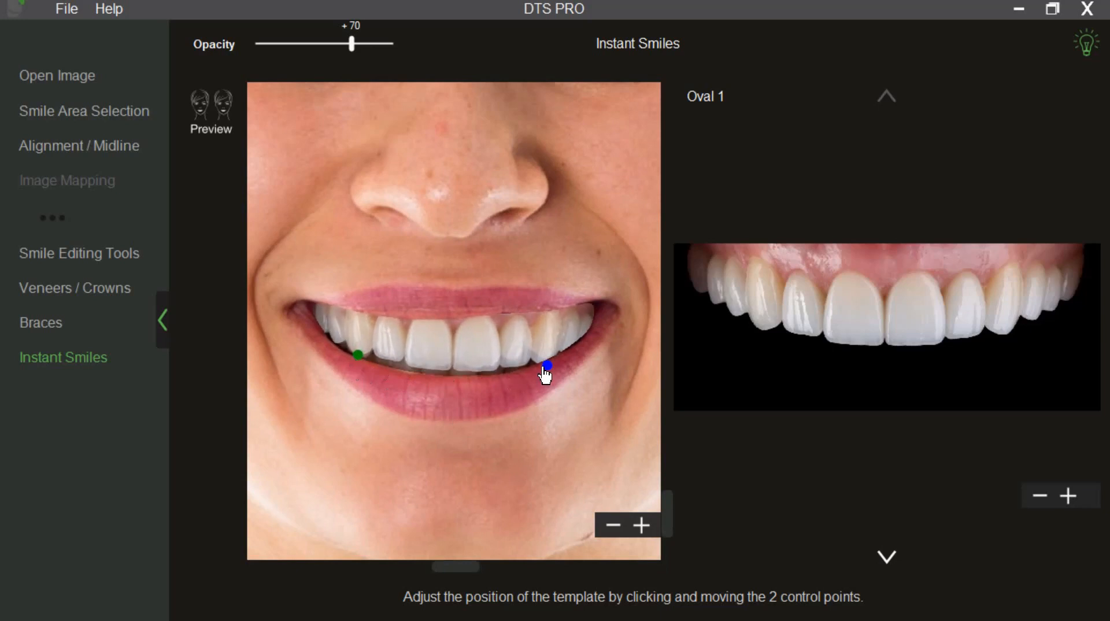
pyautogui.moveTo(547, 366); pyautogui.dragTo(546, 355)
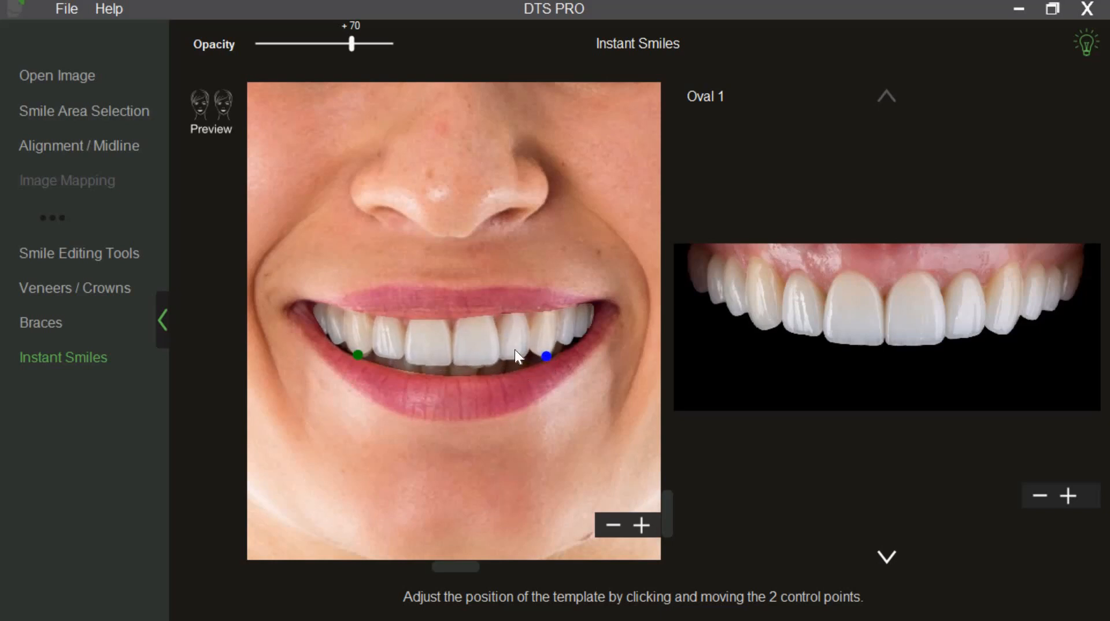
# Lower the template opacity to 38 and fine-tune both control points against the patient's underlying teeth
pyautogui.moveTo(352, 44)
pyautogui.mouseDown()
pyautogui.moveTo(283, 34)
pyautogui.moveTo(354, 37)
pyautogui.moveTo(325, 43)
pyautogui.moveTo(339, 44)
pyautogui.mouseUp()
pyautogui.scroll(1, 414, 158)
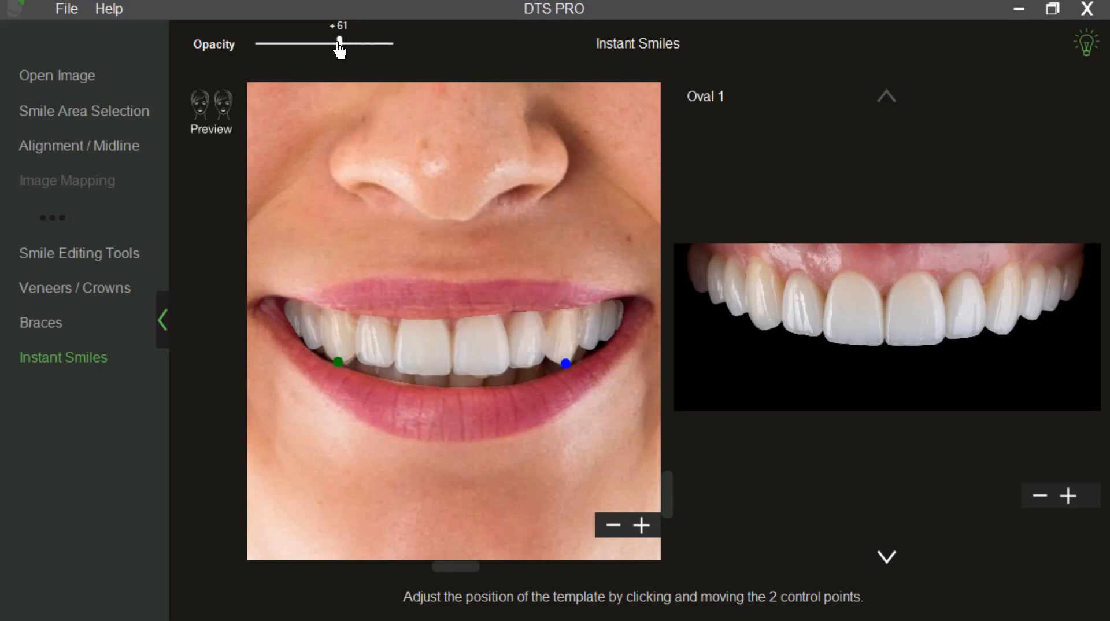
pyautogui.moveTo(341, 45); pyautogui.dragTo(315, 46)
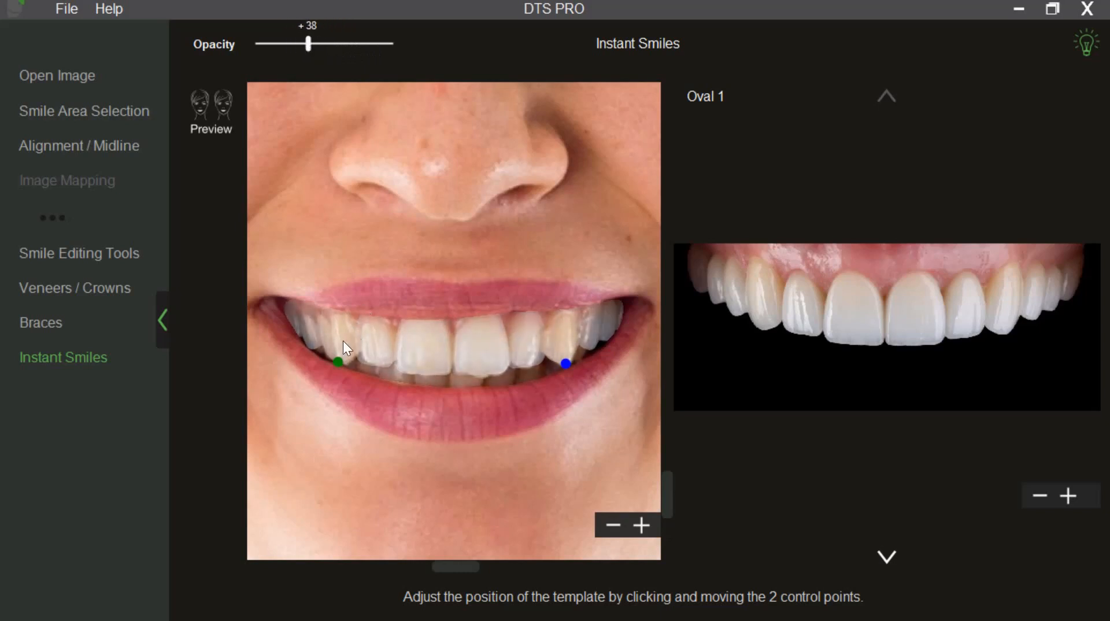
pyautogui.moveTo(338, 362)
pyautogui.mouseDown()
pyautogui.moveTo(337, 347)
pyautogui.moveTo(342, 376)
pyautogui.mouseUp()
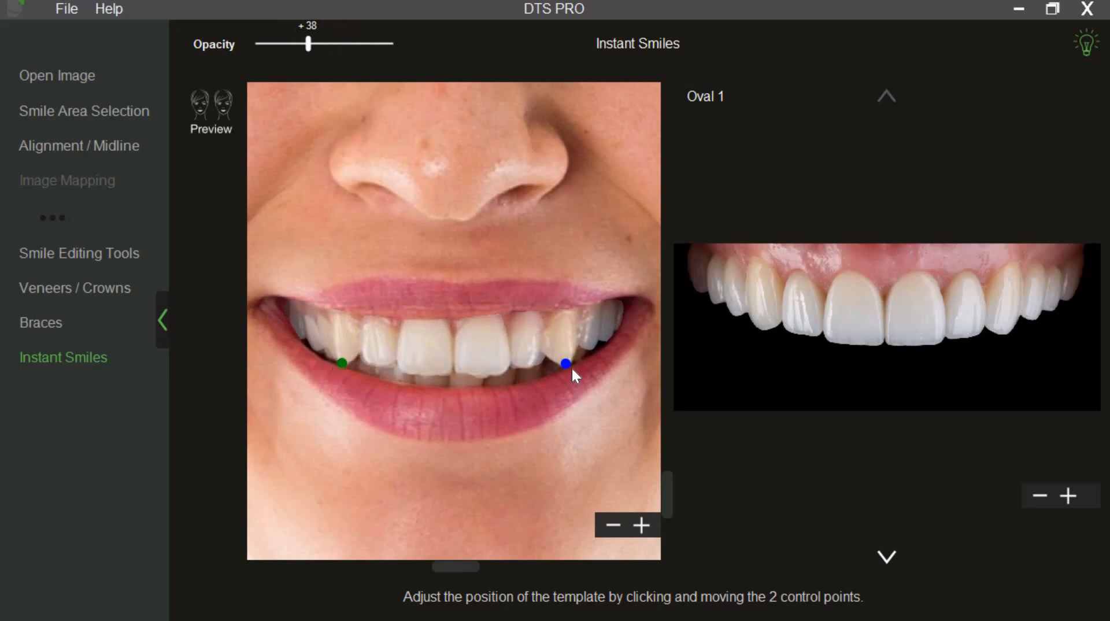
pyautogui.moveTo(566, 365)
pyautogui.mouseDown()
pyautogui.moveTo(565, 353)
pyautogui.moveTo(564, 364)
pyautogui.mouseUp()
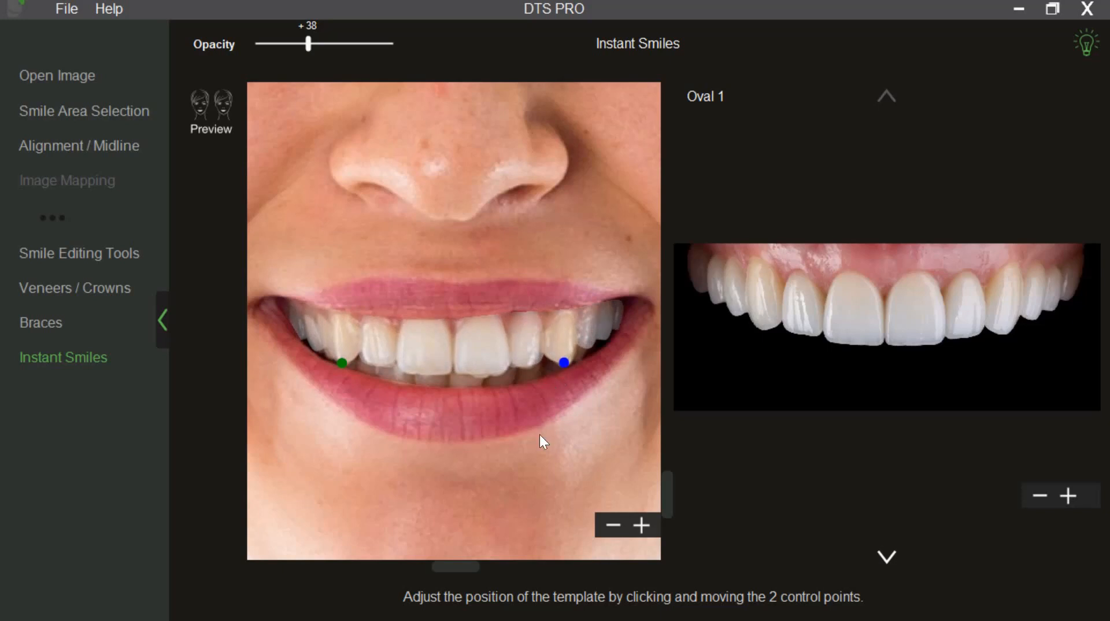
# Raise the Oval 1 template's opacity to 98 and check the smile against the face
pyautogui.scroll(-3, 512, 423)
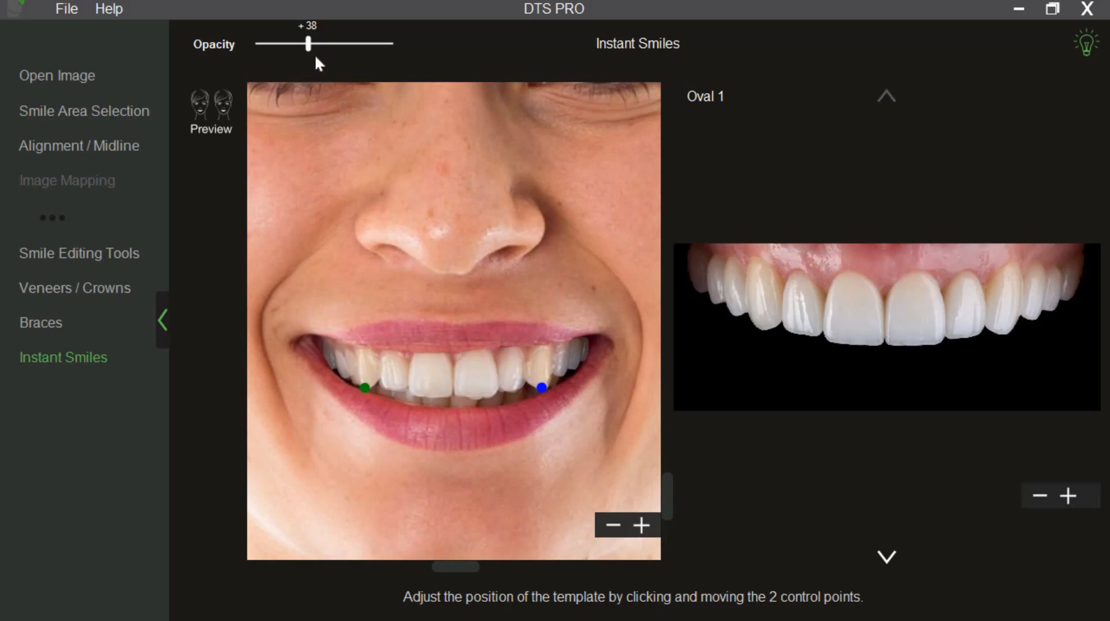
pyautogui.moveTo(309, 44); pyautogui.dragTo(393, 49)
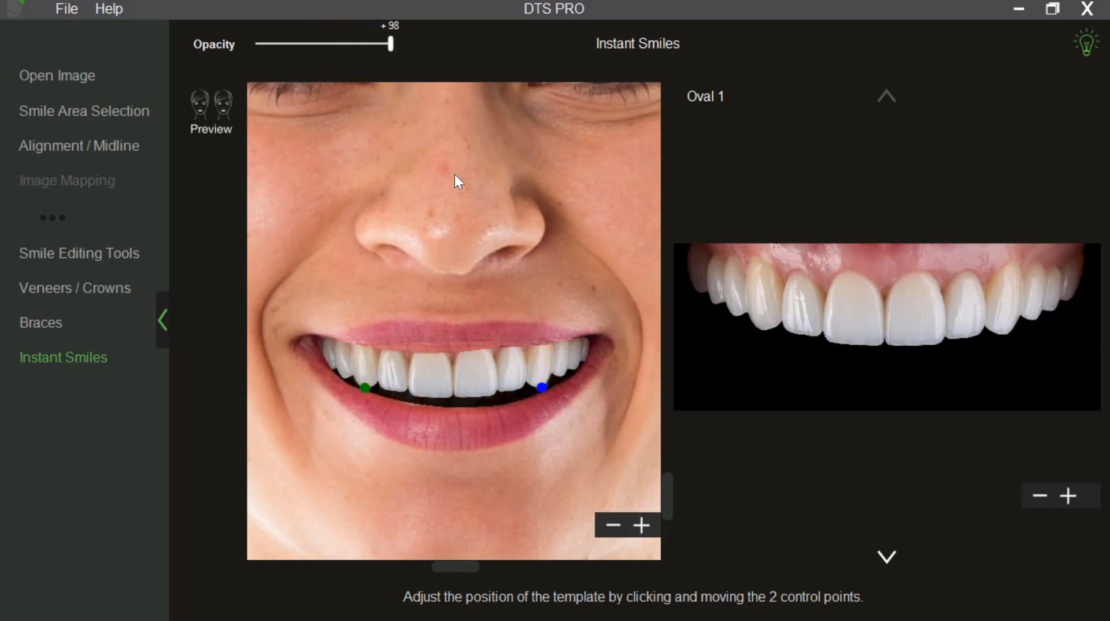
pyautogui.scroll(-3, 455, 175)
pyautogui.scroll(2, 474, 269)
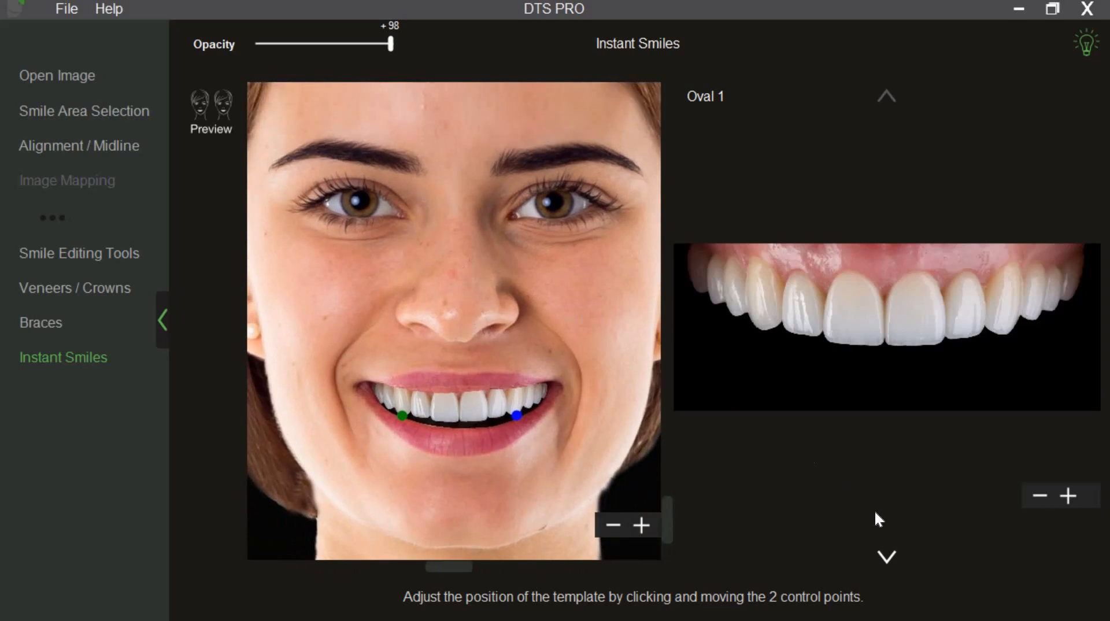
# Go through the oval smile templates and select the Triangular 2 template
pyautogui.click(890, 559)
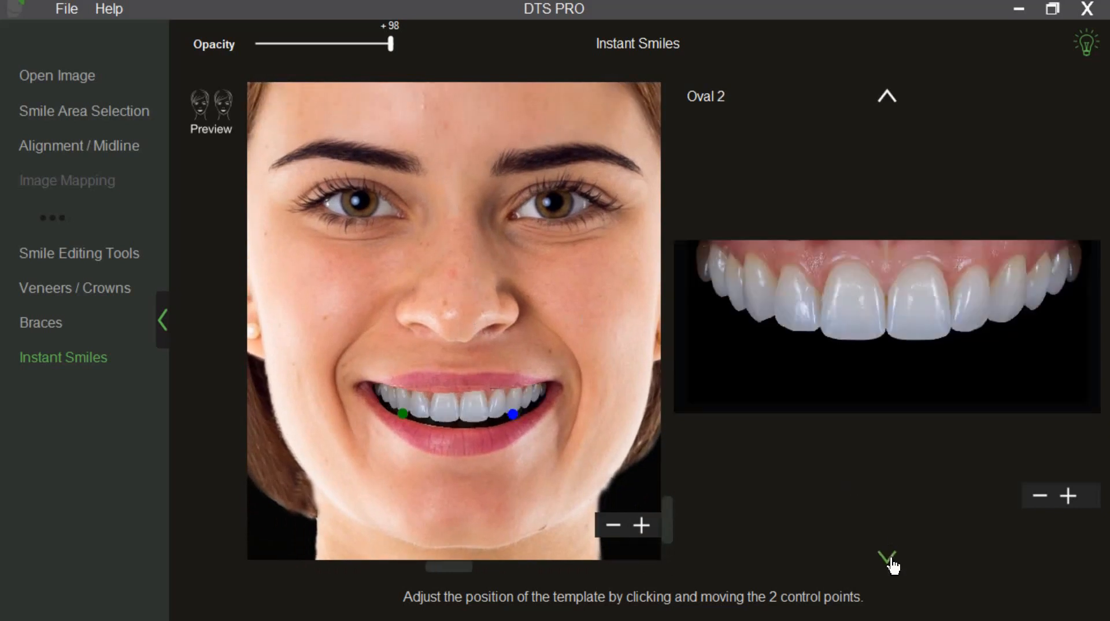
pyautogui.click(890, 559)
pyautogui.click(890, 559)
pyautogui.click(890, 560)
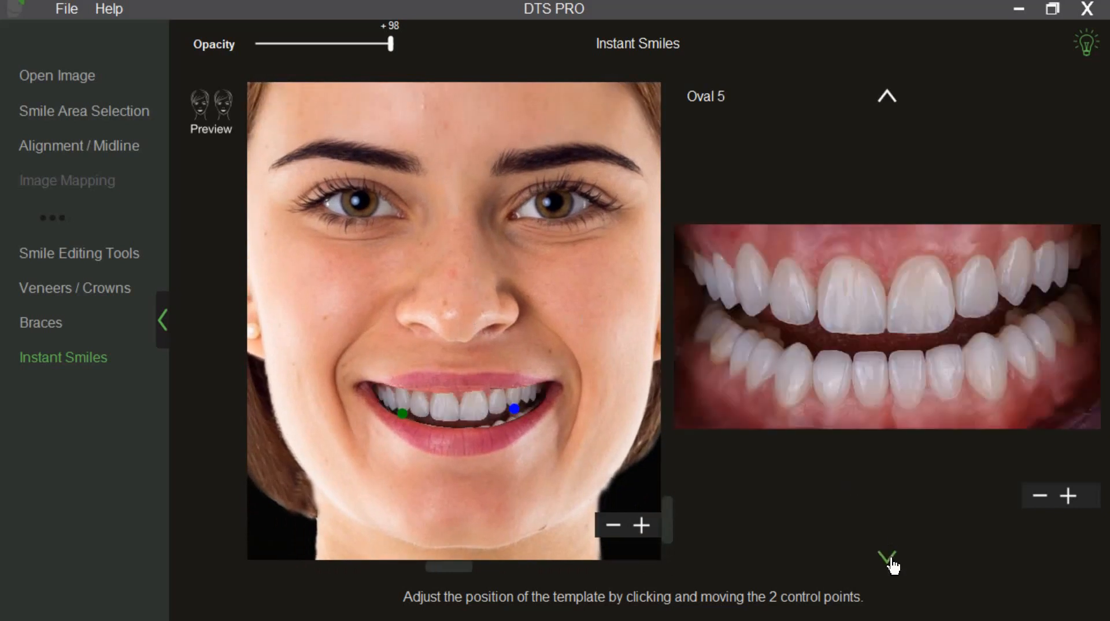
pyautogui.click(889, 559)
pyautogui.click(889, 558)
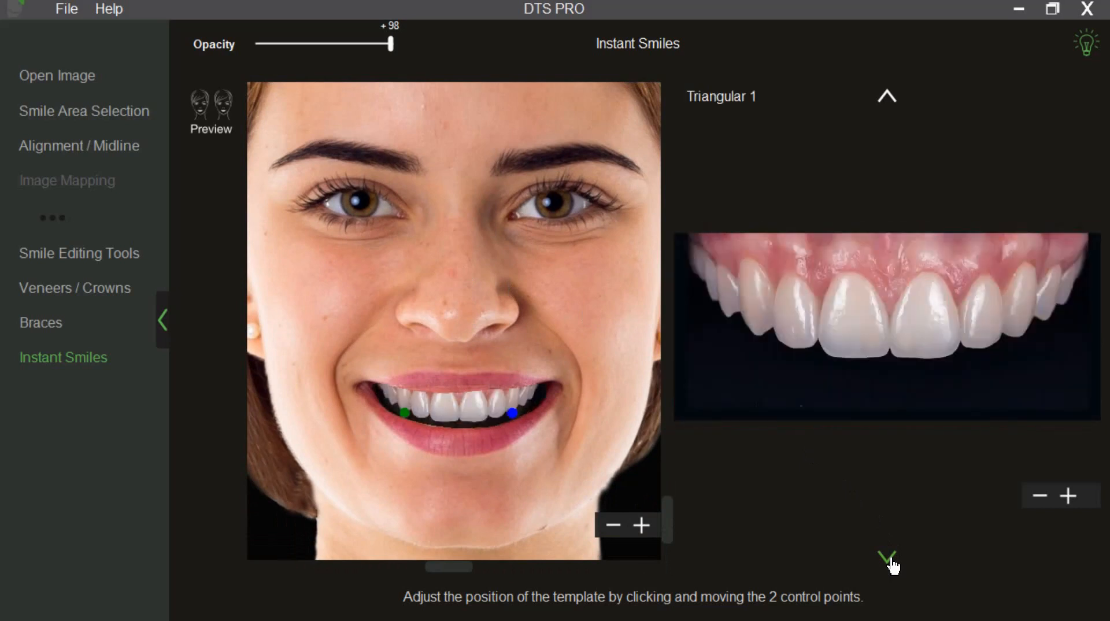
pyautogui.click(889, 559)
# Set the template opacity to 76 and nudge the Triangular 2 control points to fit the smile
pyautogui.scroll(2, 562, 364)
pyautogui.moveTo(561, 379); pyautogui.dragTo(549, 227)
pyautogui.moveTo(544, 333); pyautogui.dragTo(549, 328)
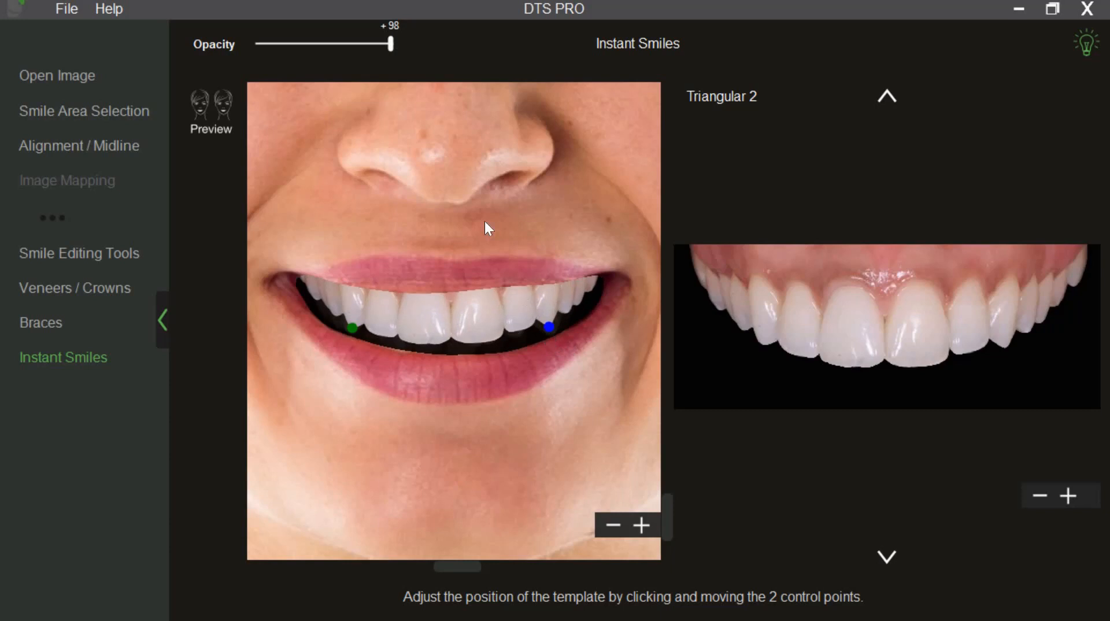
pyautogui.moveTo(390, 47); pyautogui.dragTo(360, 45)
pyautogui.moveTo(352, 328); pyautogui.dragTo(351, 330)
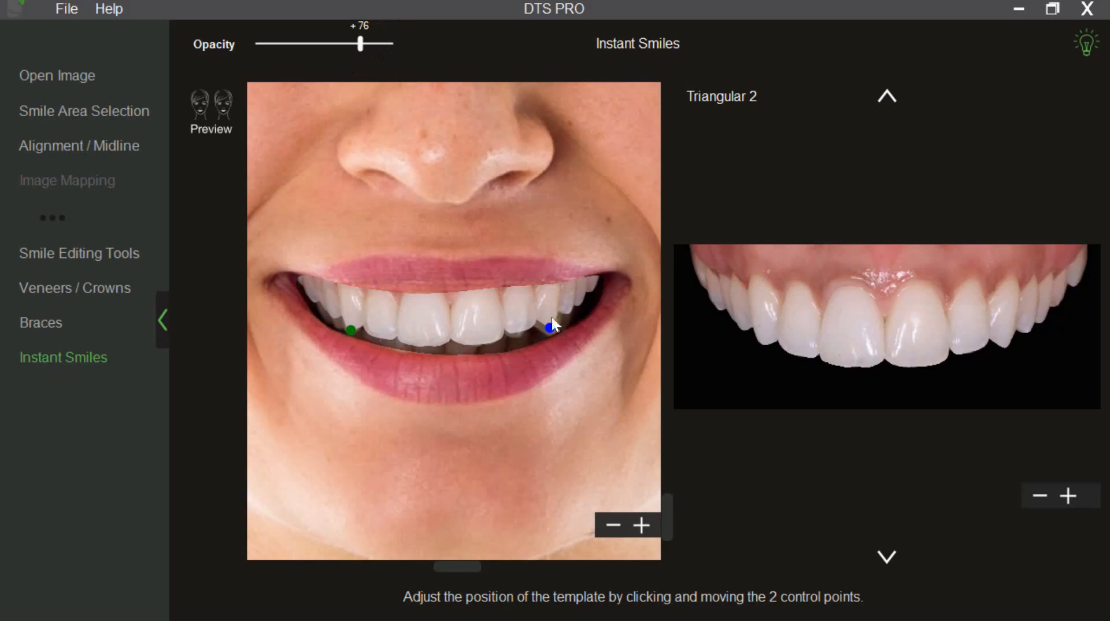
# Switch to the Triangular 6 template and align its two control points with the patient's canine tips
pyautogui.click(889, 558)
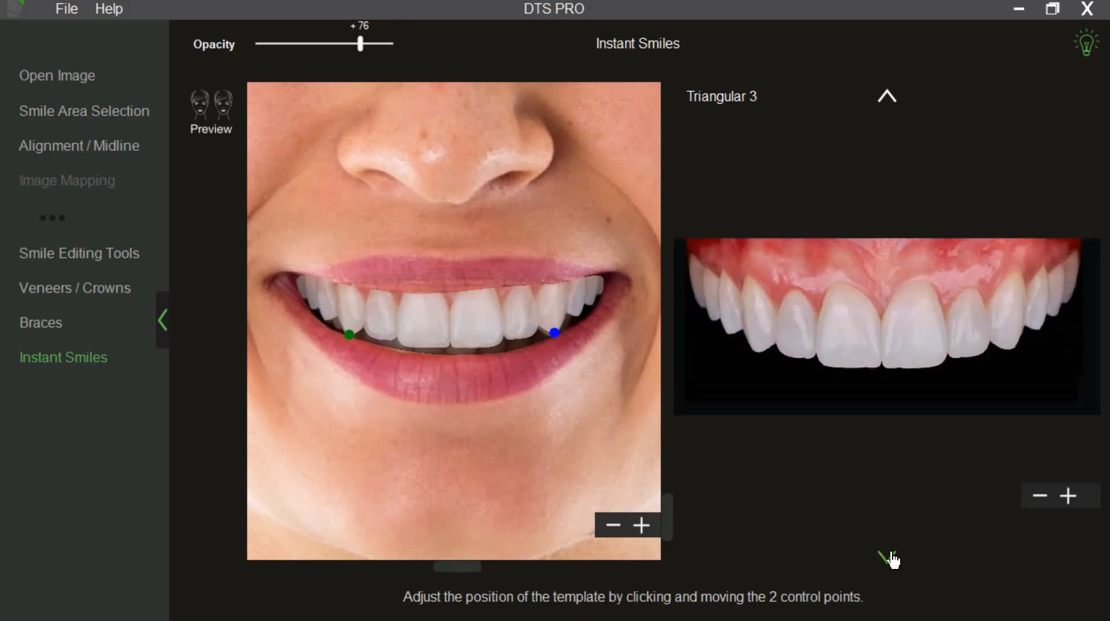
pyautogui.click(889, 558)
pyautogui.click(889, 558)
pyautogui.click(889, 558)
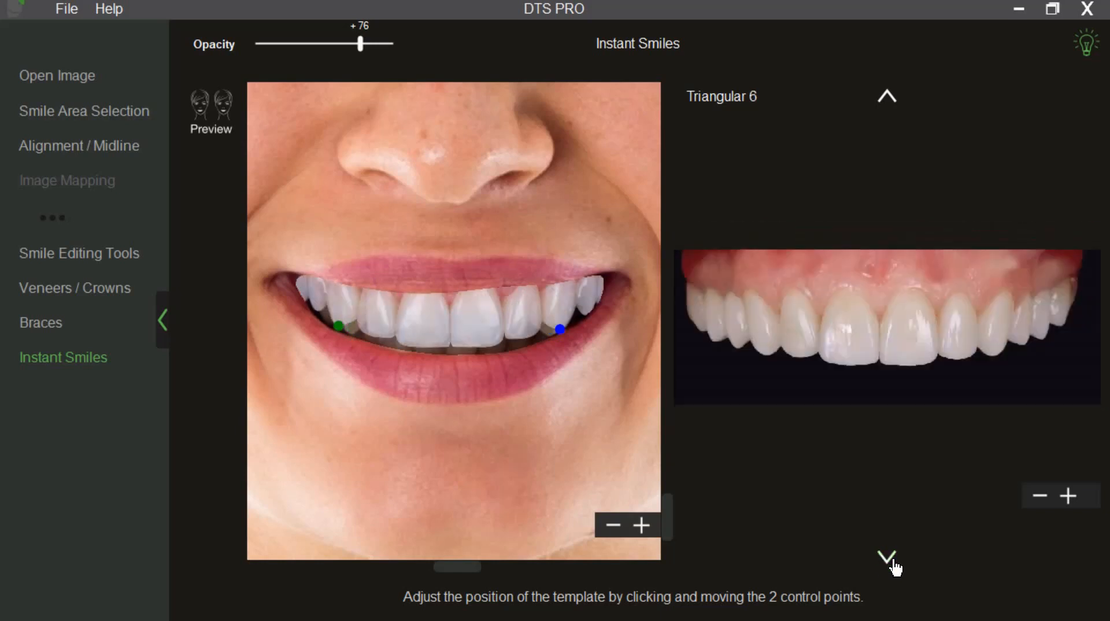
pyautogui.moveTo(347, 339); pyautogui.dragTo(350, 335)
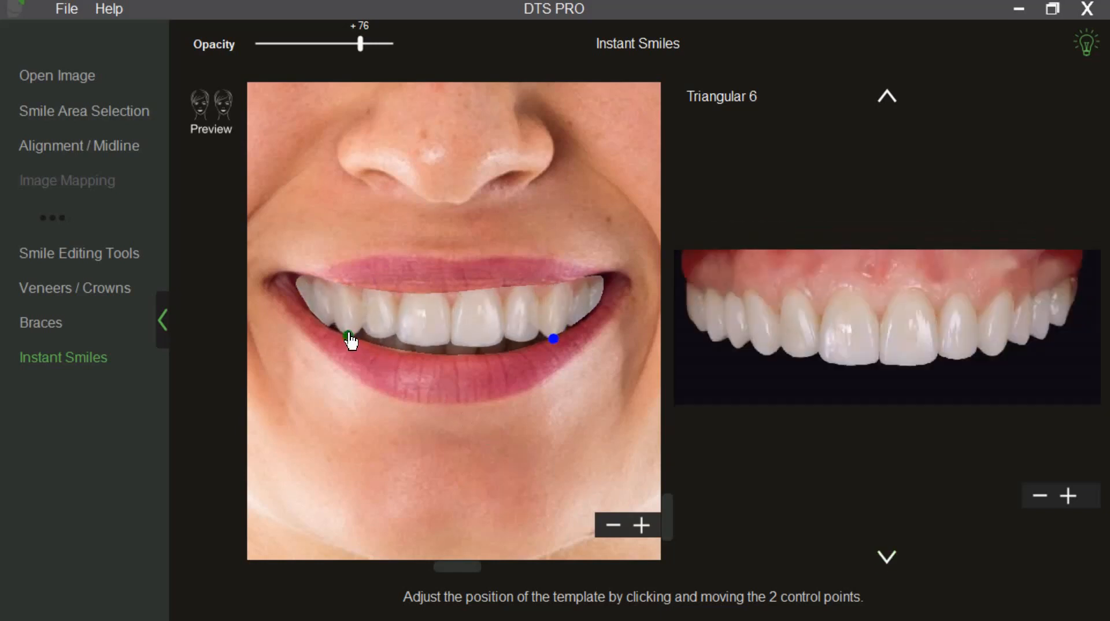
pyautogui.moveTo(553, 342); pyautogui.dragTo(554, 336)
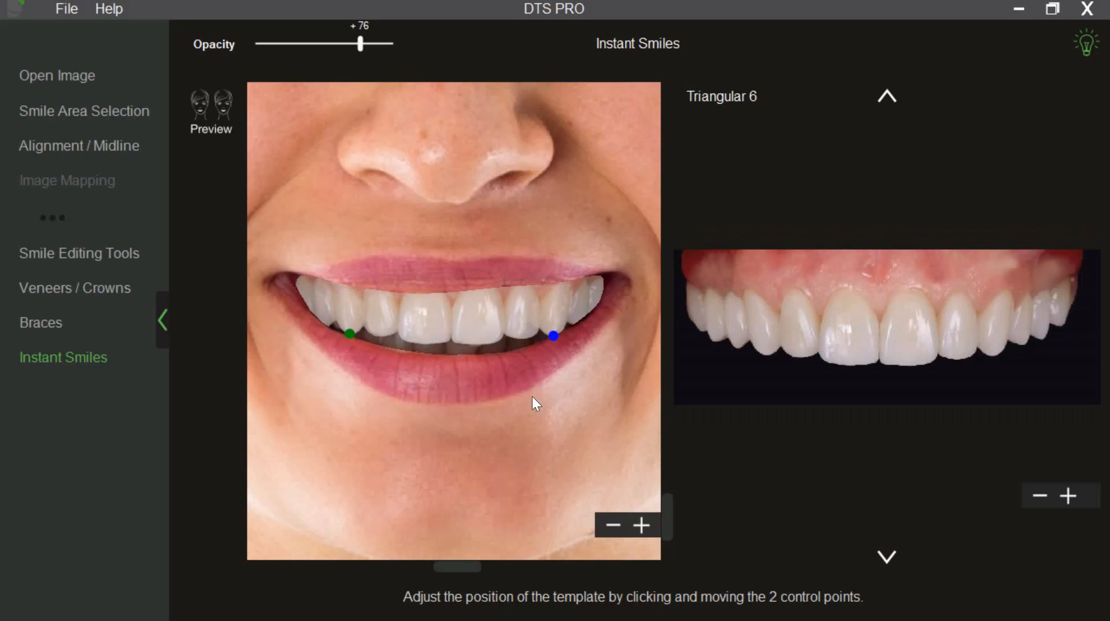
pyautogui.scroll(-2, 511, 408)
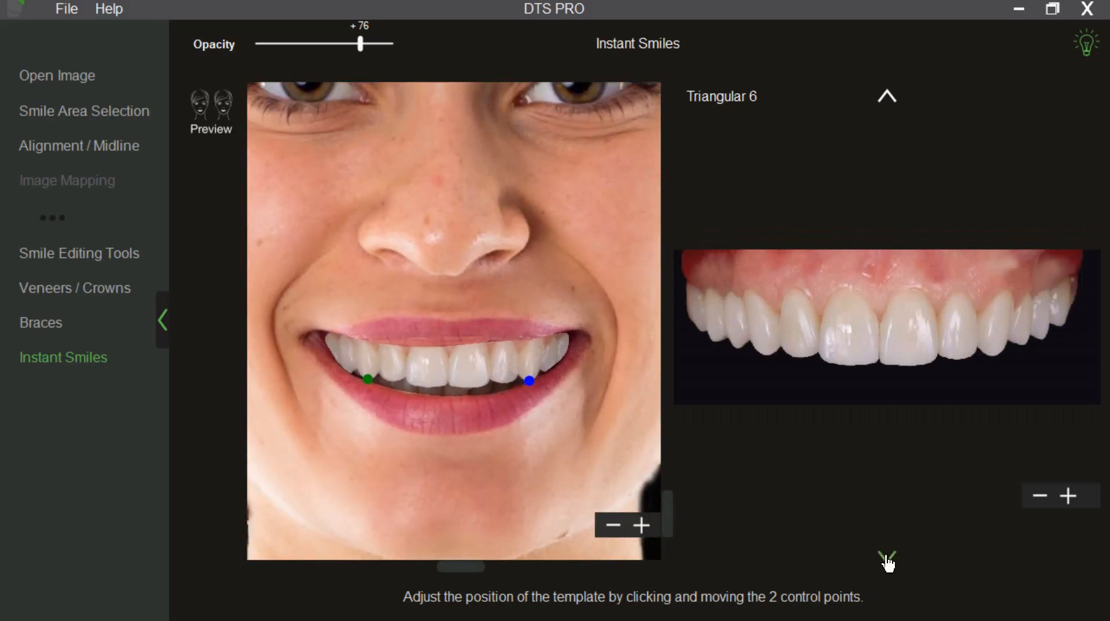
# Switch to the Rectangular 5 template and move both of its control points down slightly
pyautogui.click(888, 559)
pyautogui.click(887, 558)
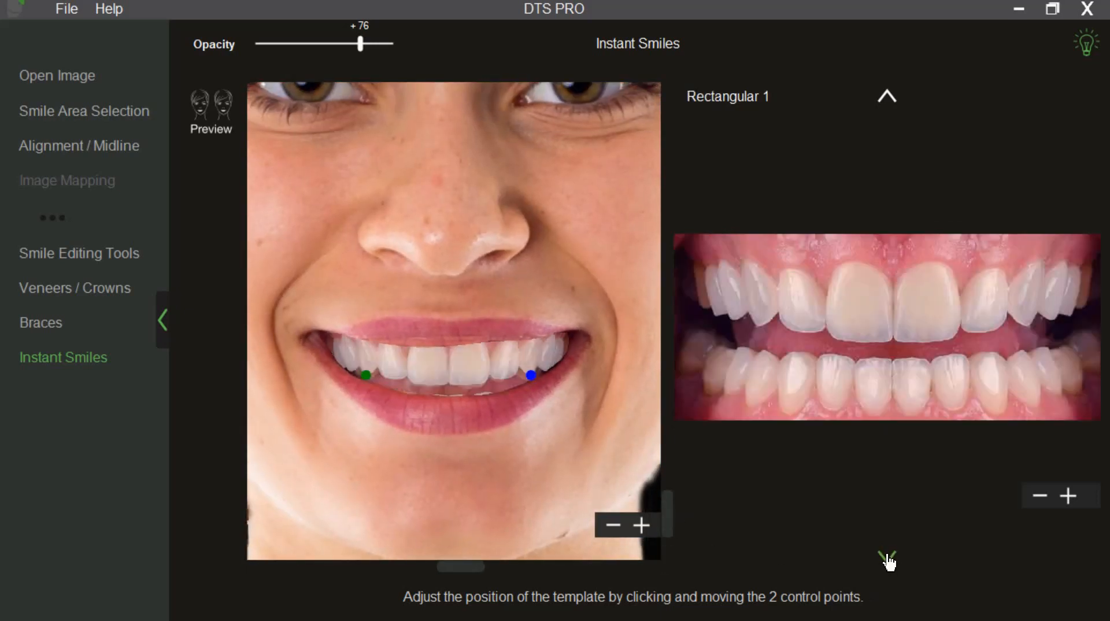
pyautogui.click(887, 558)
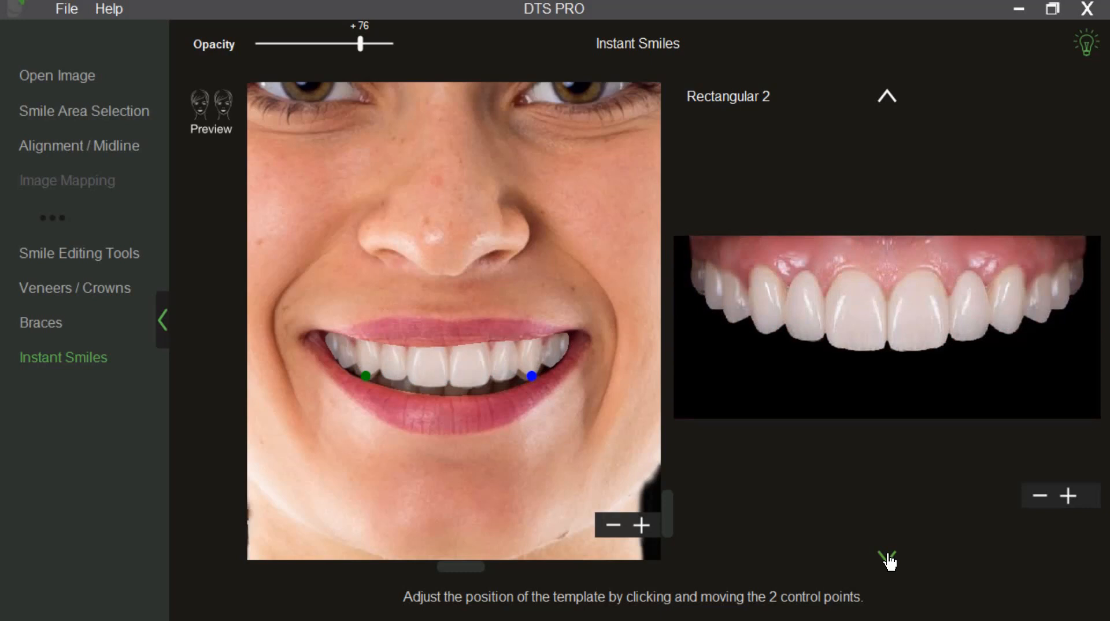
pyautogui.click(888, 558)
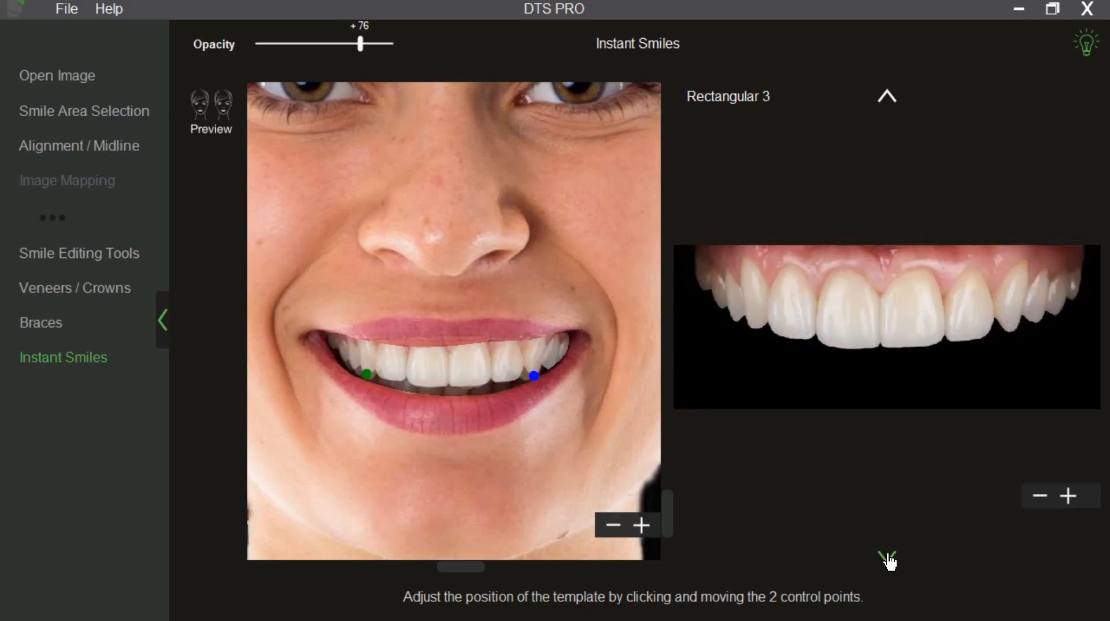
pyautogui.click(887, 559)
pyautogui.click(887, 559)
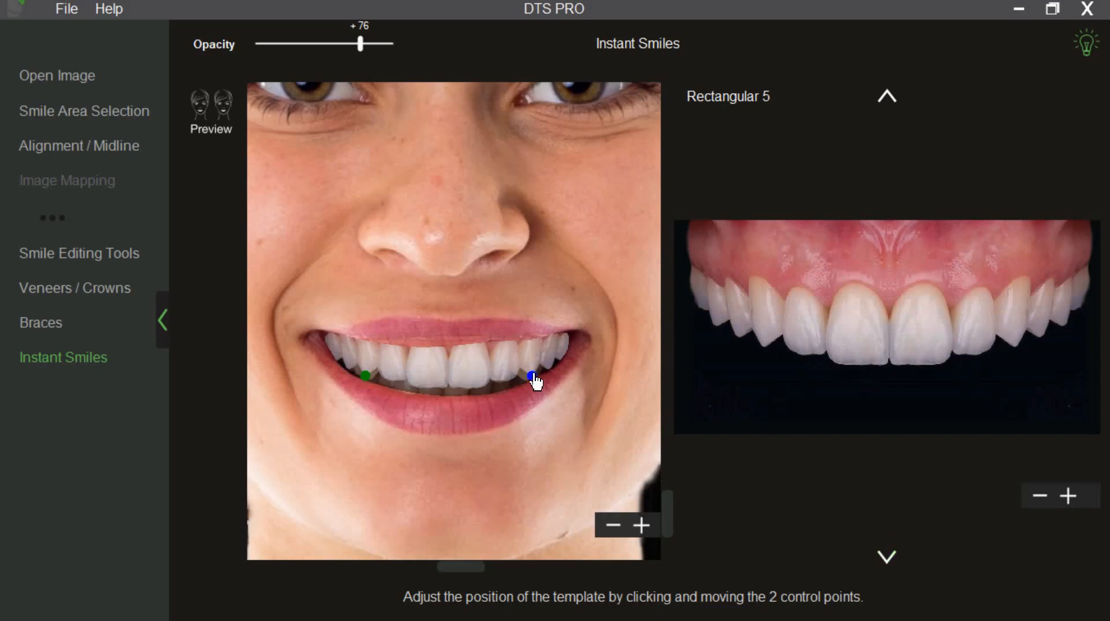
pyautogui.moveTo(532, 375); pyautogui.dragTo(532, 376)
pyautogui.moveTo(365, 374); pyautogui.dragTo(366, 376)
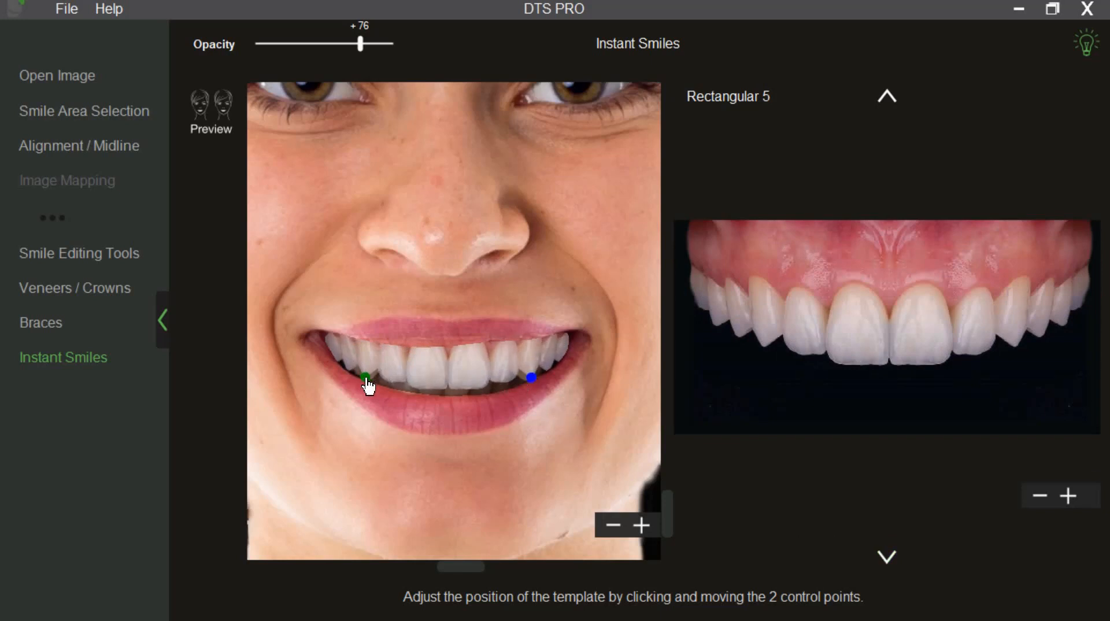
# Open the instant smile preview, collapse the workflow sidebar and examine the simulated smile up close
pyautogui.click(211, 135)
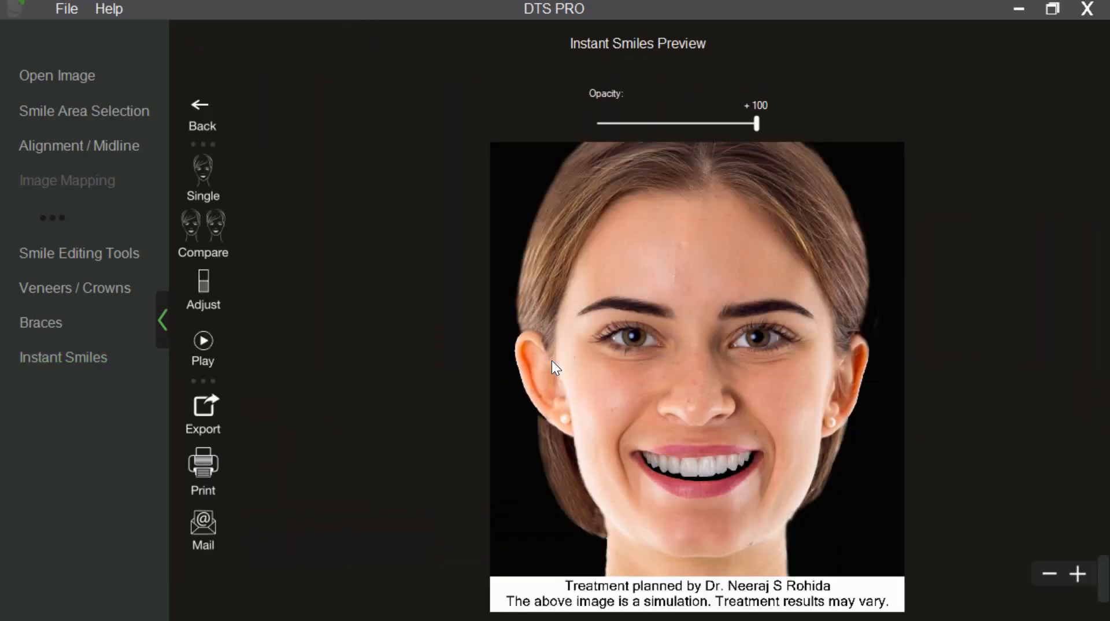
pyautogui.click(163, 315)
pyautogui.scroll(3, 491, 380)
pyautogui.moveTo(495, 383); pyautogui.dragTo(820, 353)
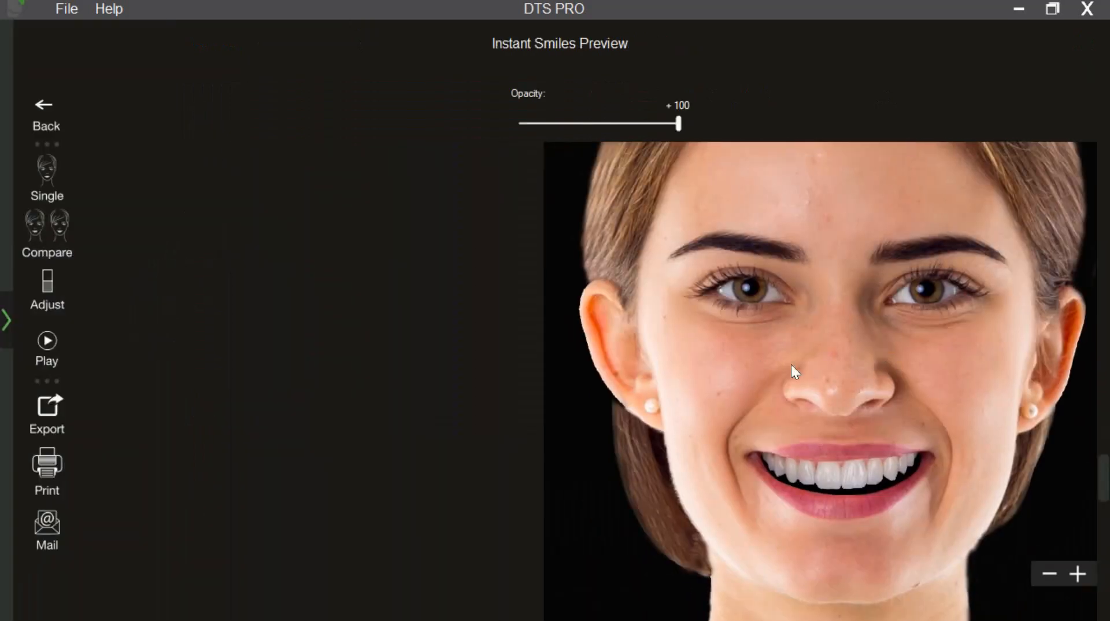
# Adjust the simulated teeth with brightness +8, contrast +6 and slightly more whiteness, and accept the adjustment
pyautogui.click(62, 296)
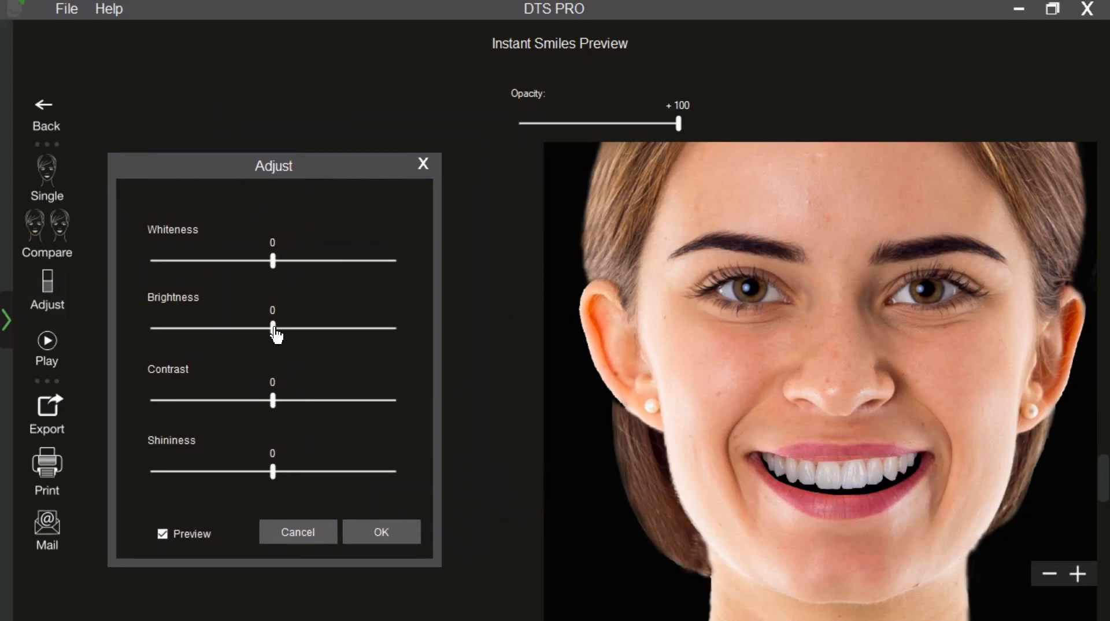
pyautogui.moveTo(280, 326); pyautogui.dragTo(284, 337)
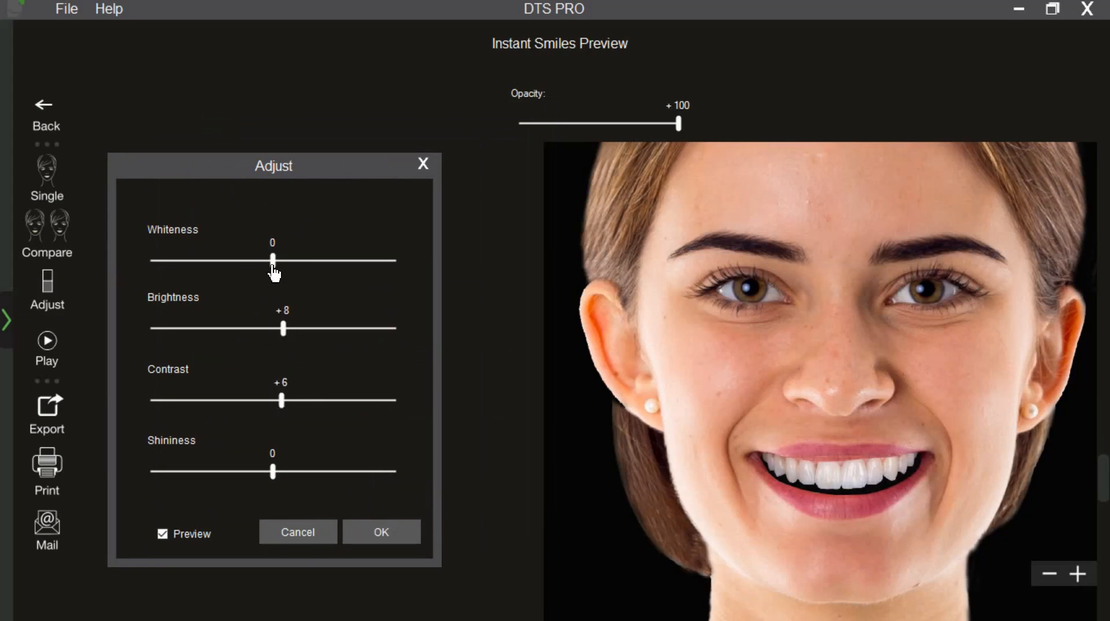
pyautogui.moveTo(282, 262); pyautogui.dragTo(288, 261)
pyautogui.click(387, 524)
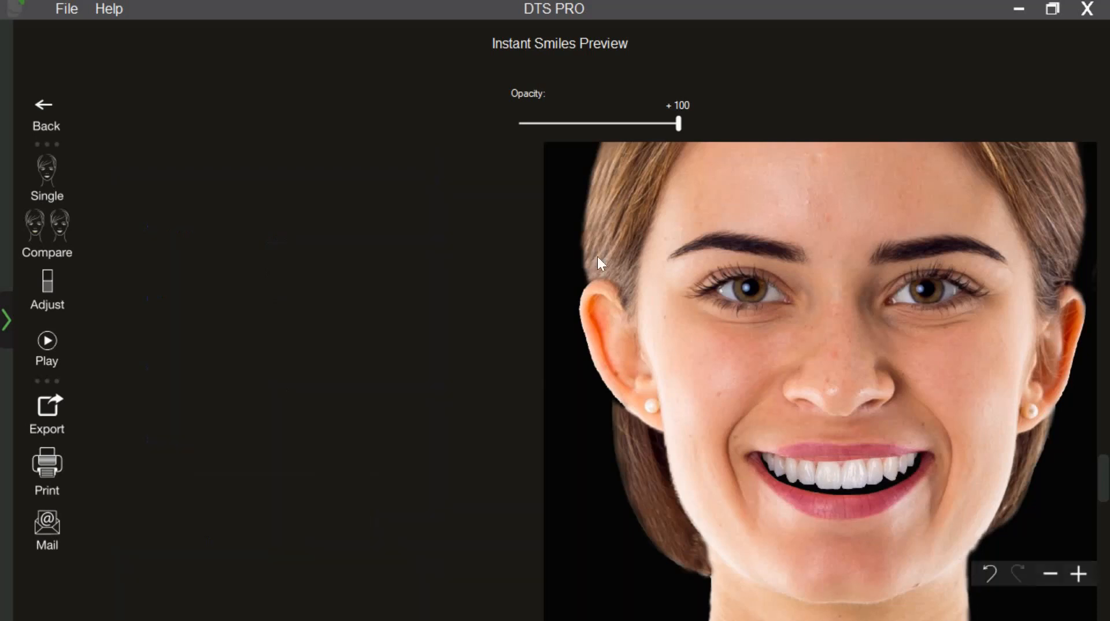
# Set the preview opacity to 86 and show the original and simulated smiles side by side
pyautogui.moveTo(680, 123); pyautogui.dragTo(656, 130)
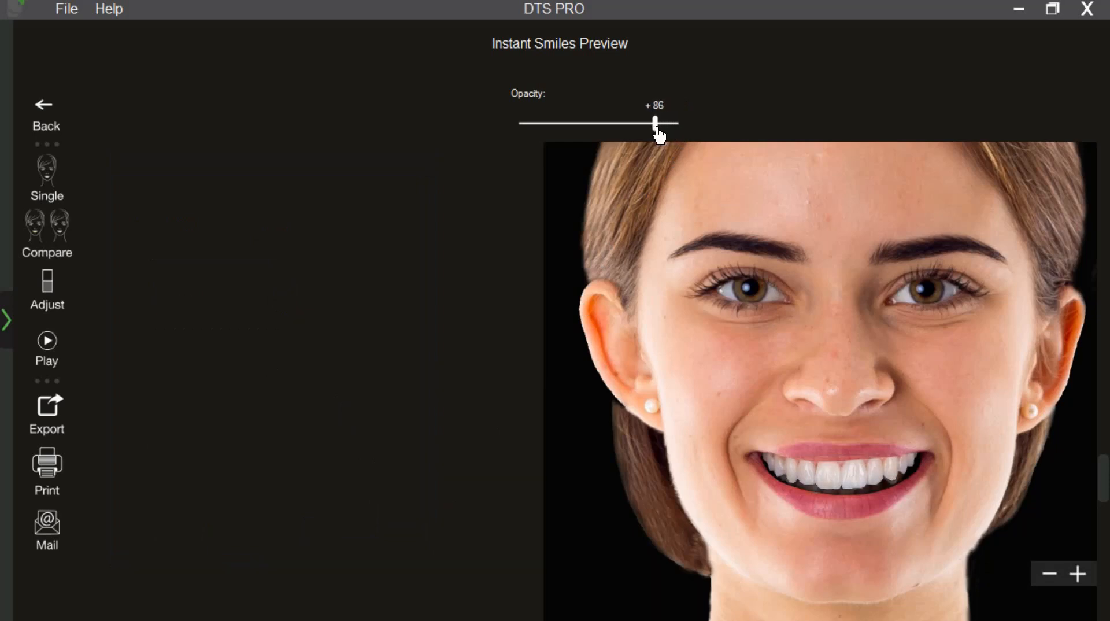
pyautogui.click(70, 238)
pyautogui.click(135, 220)
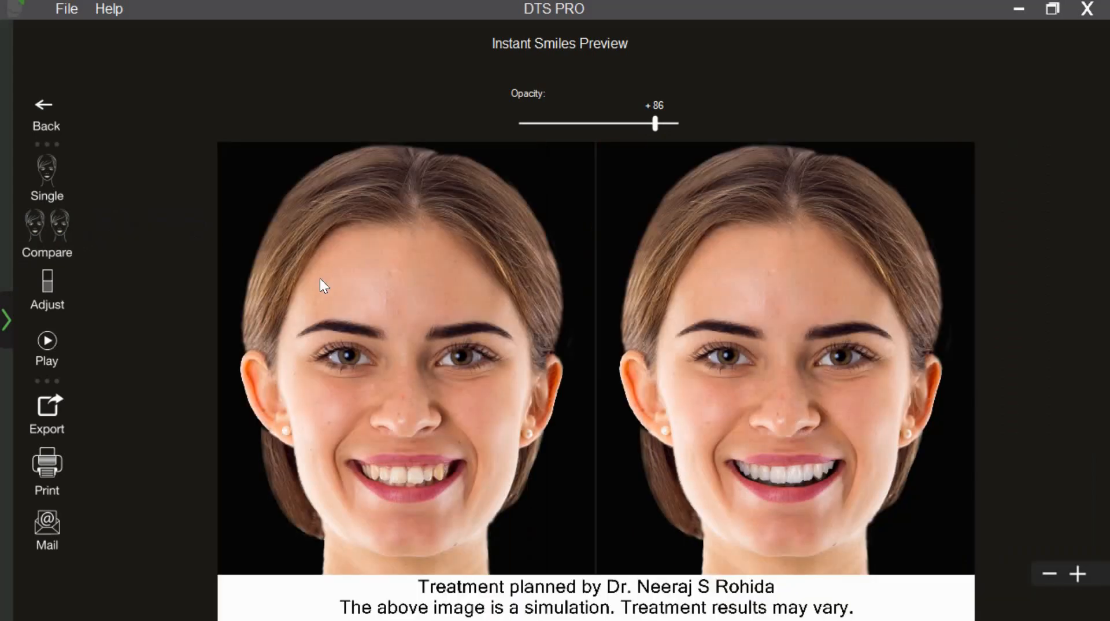
# Examine the side-by-side smile comparison up close and play the transition between the original and simulated teeth
pyautogui.scroll(2, 342, 296)
pyautogui.scroll(2, 376, 263)
pyautogui.moveTo(377, 264); pyautogui.dragTo(352, 255)
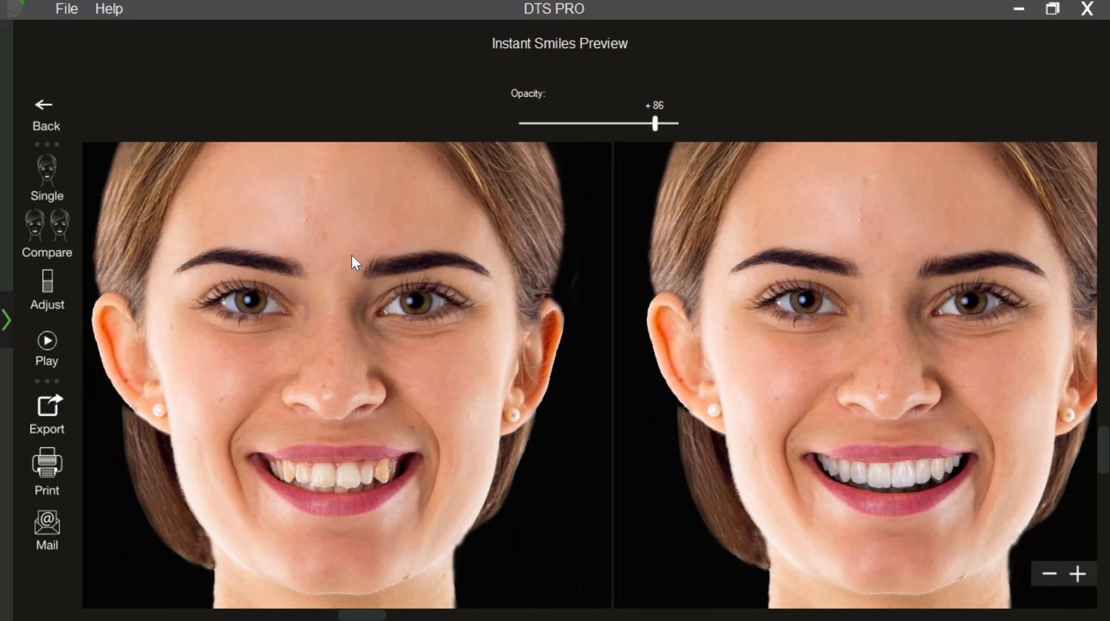
pyautogui.click(58, 347)
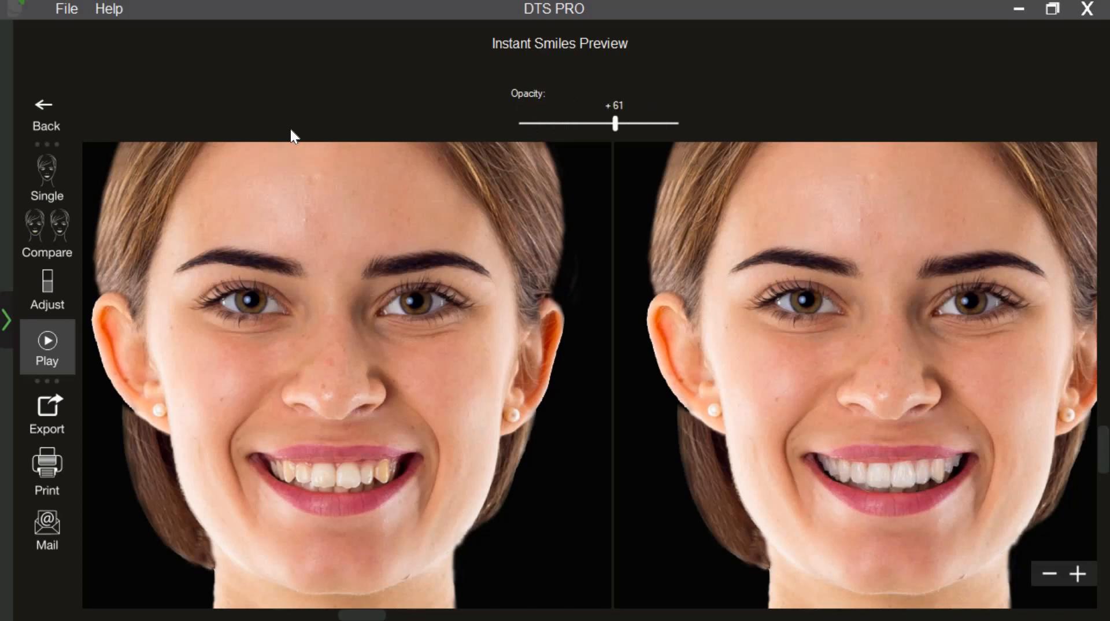
# Leave the instant smile preview, return to the image opening stage and remove the current extraoral photo
pyautogui.click(85, 119)
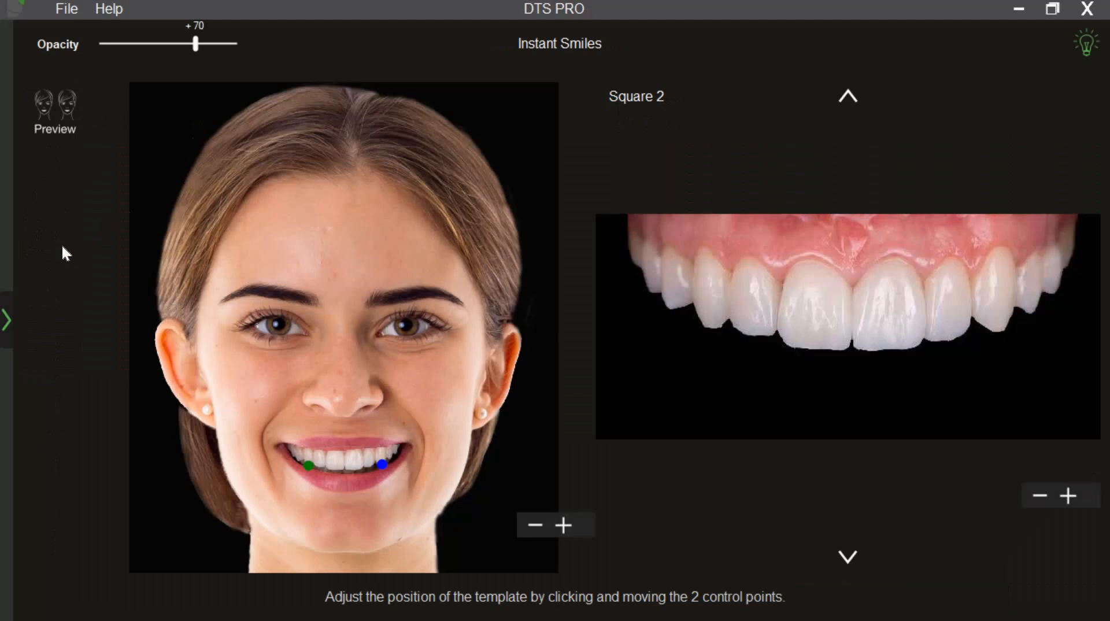
pyautogui.click(8, 319)
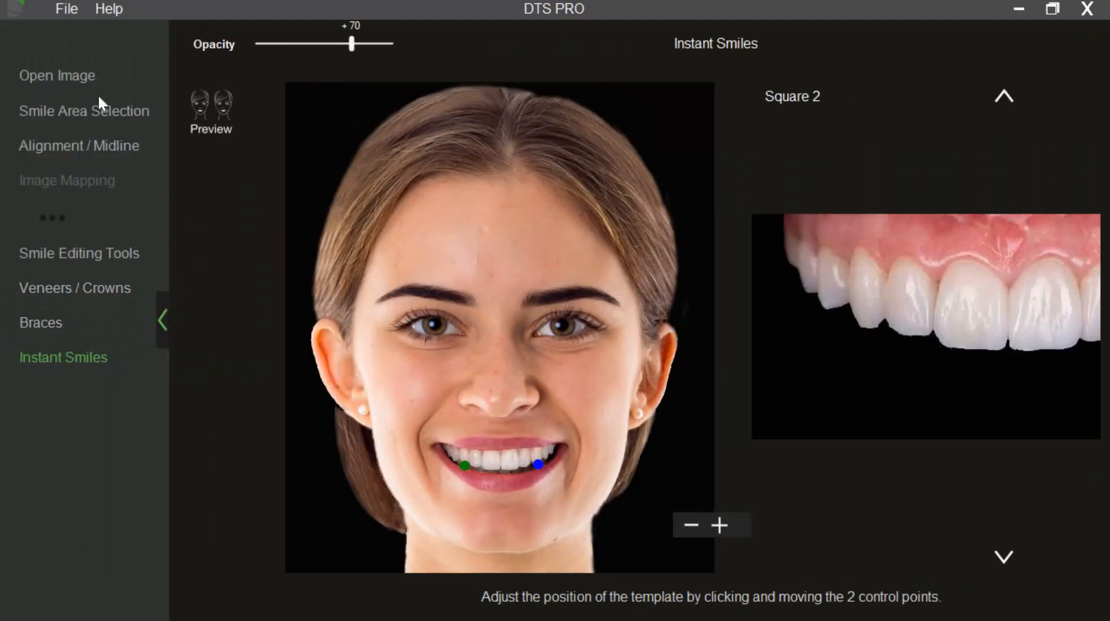
pyautogui.click(84, 81)
pyautogui.click(540, 98)
pyautogui.click(791, 396)
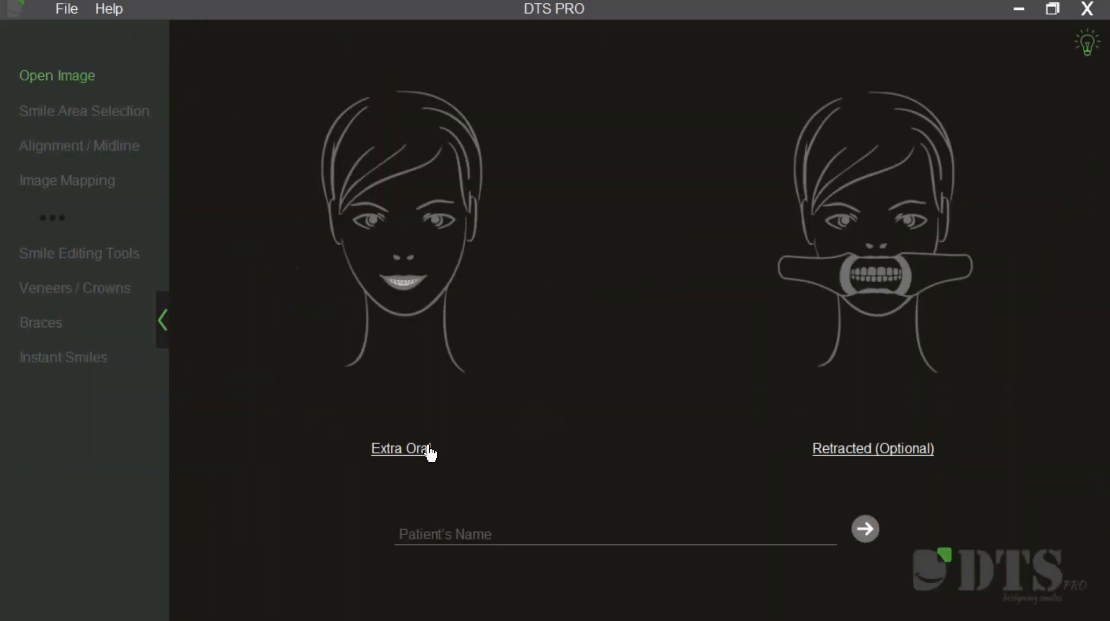
# Load the "shutterstoc... copy" picture of the toothless man as the extraoral image, accept it unedited and continue to smile area selection
pyautogui.click(481, 439)
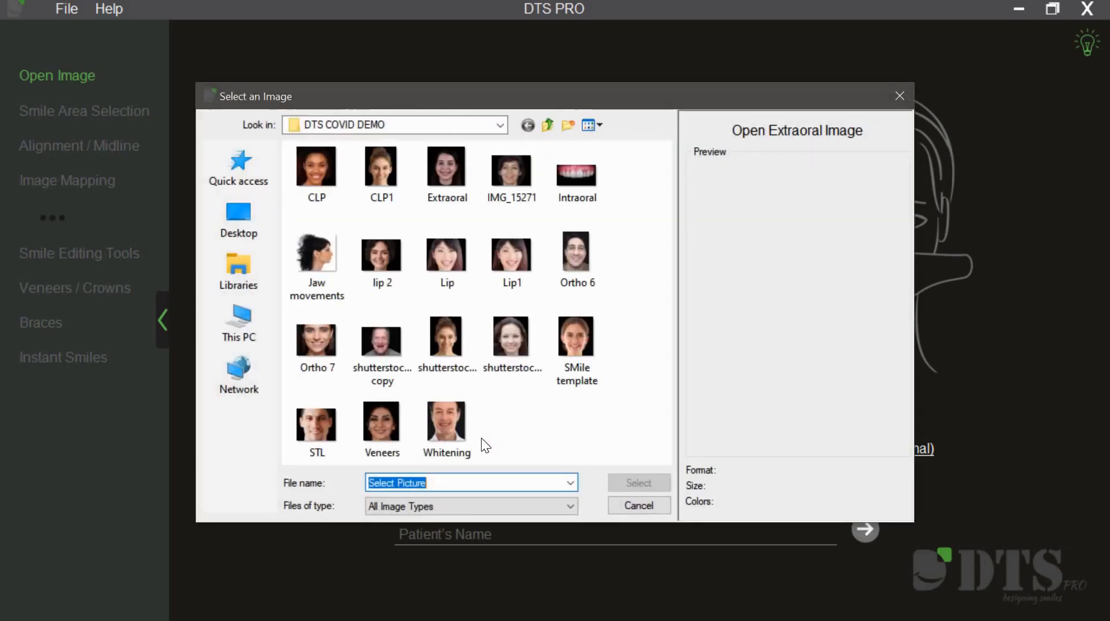
pyautogui.click(405, 347)
pyautogui.click(640, 480)
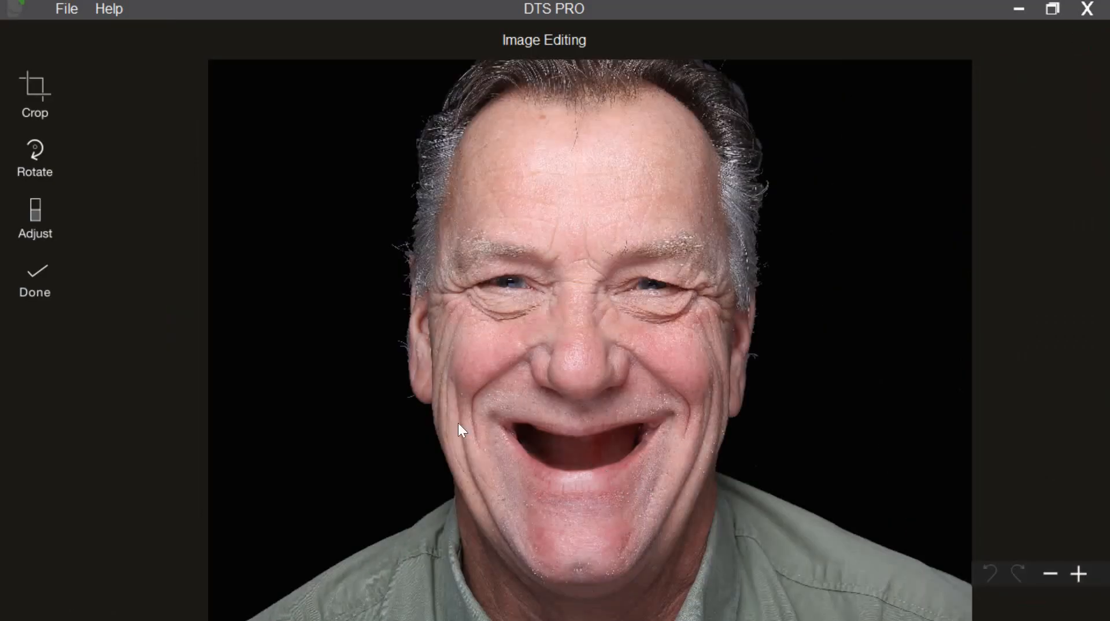
pyautogui.click(49, 289)
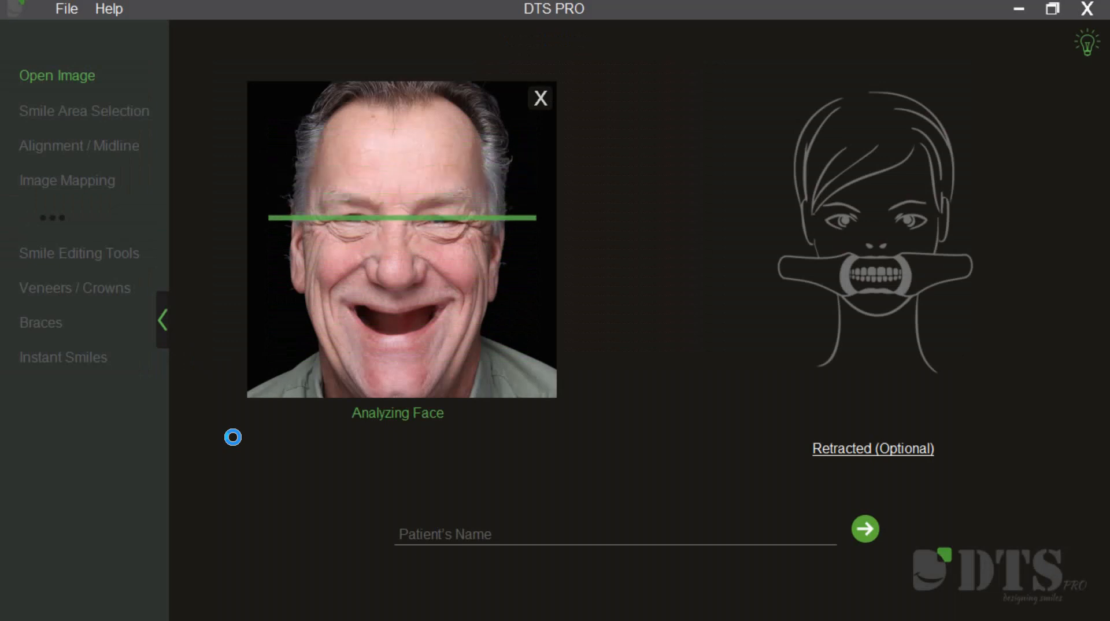
pyautogui.click(864, 529)
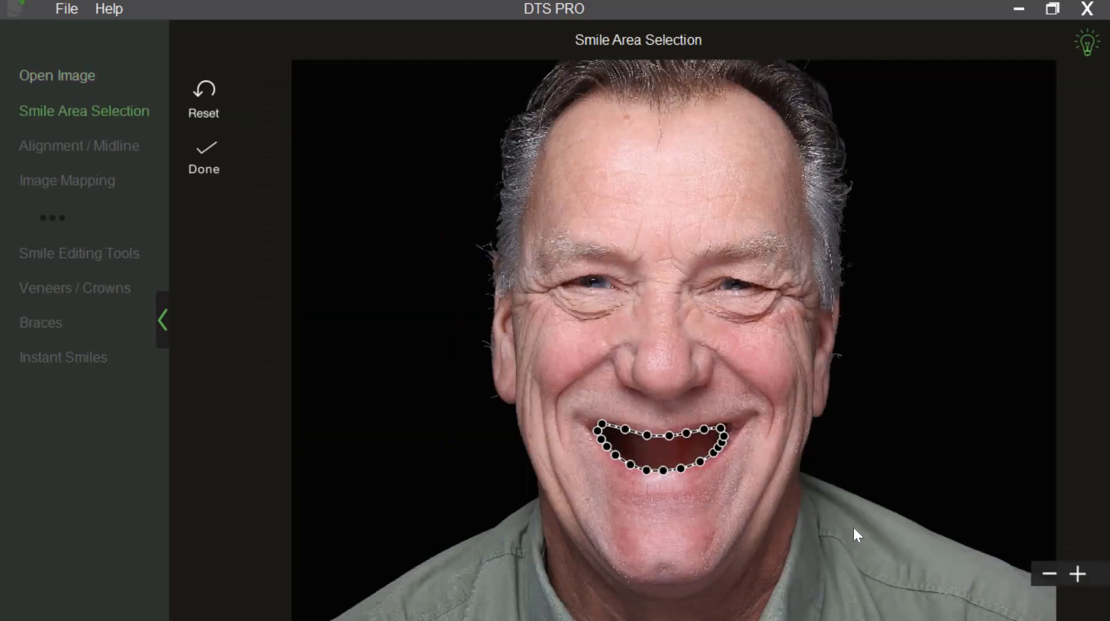
# Refine the smile area outline at the corner of the man's mouth and accept the selection
pyautogui.scroll(3, 839, 526)
pyautogui.moveTo(825, 433); pyautogui.dragTo(820, 265)
pyautogui.scroll(3, 813, 359)
pyautogui.moveTo(812, 320); pyautogui.dragTo(827, 298)
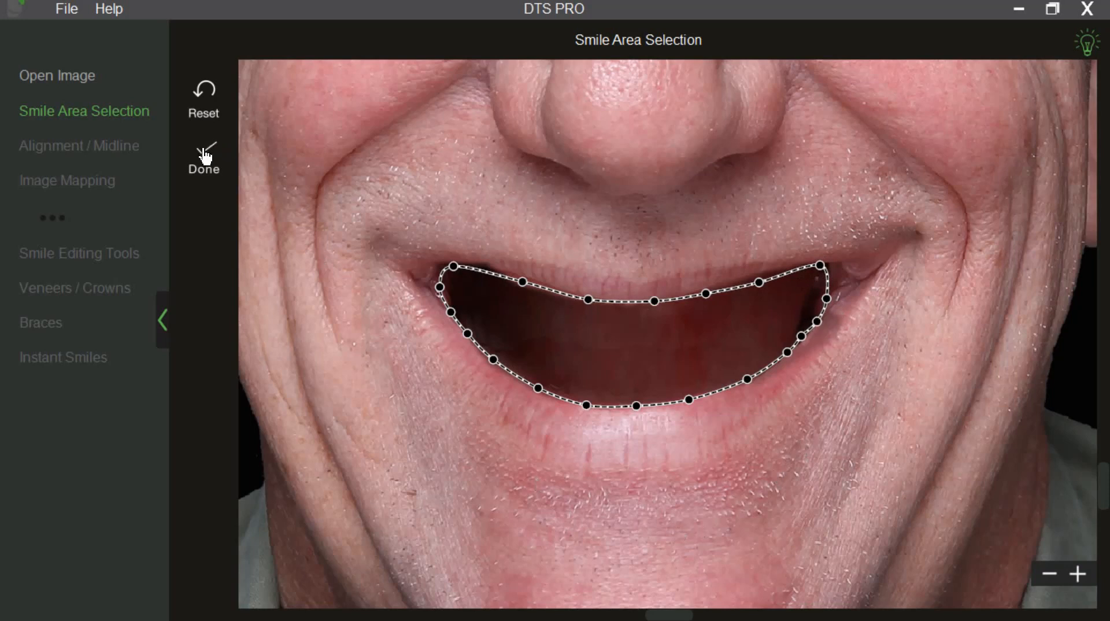
pyautogui.click(220, 171)
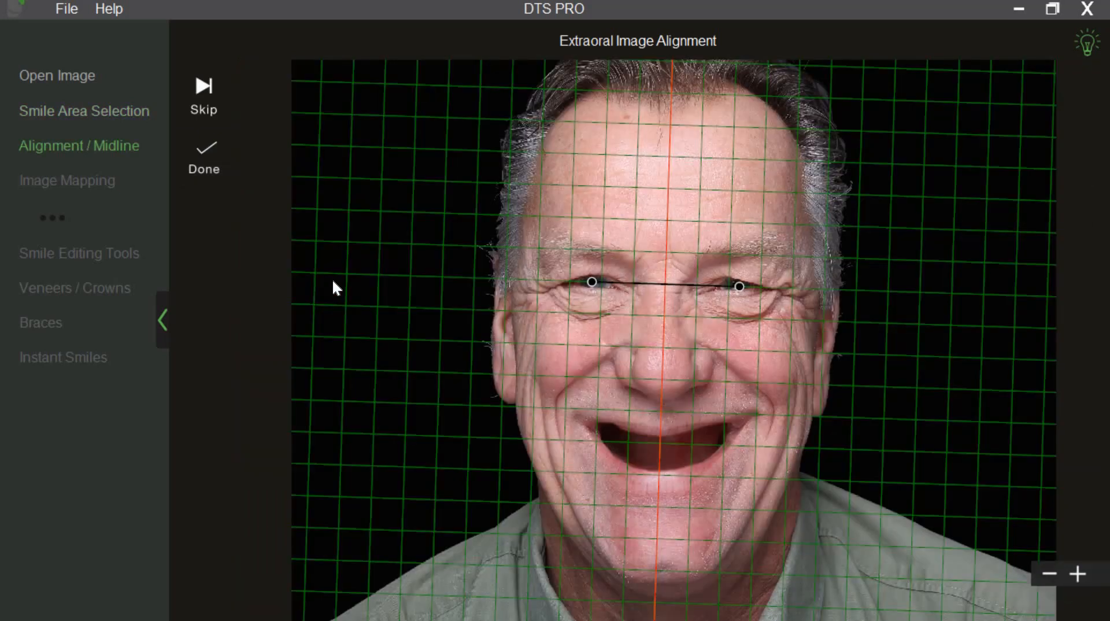
# Accept the extraoral image alignment and open the Instant Smiles templates
pyautogui.click(219, 163)
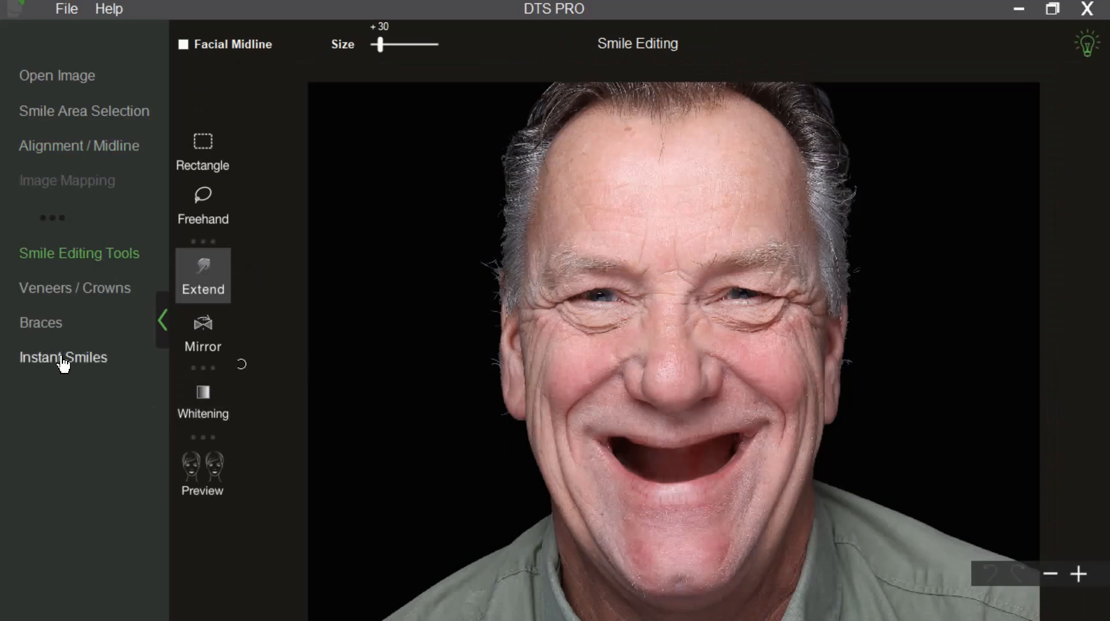
pyautogui.click(63, 358)
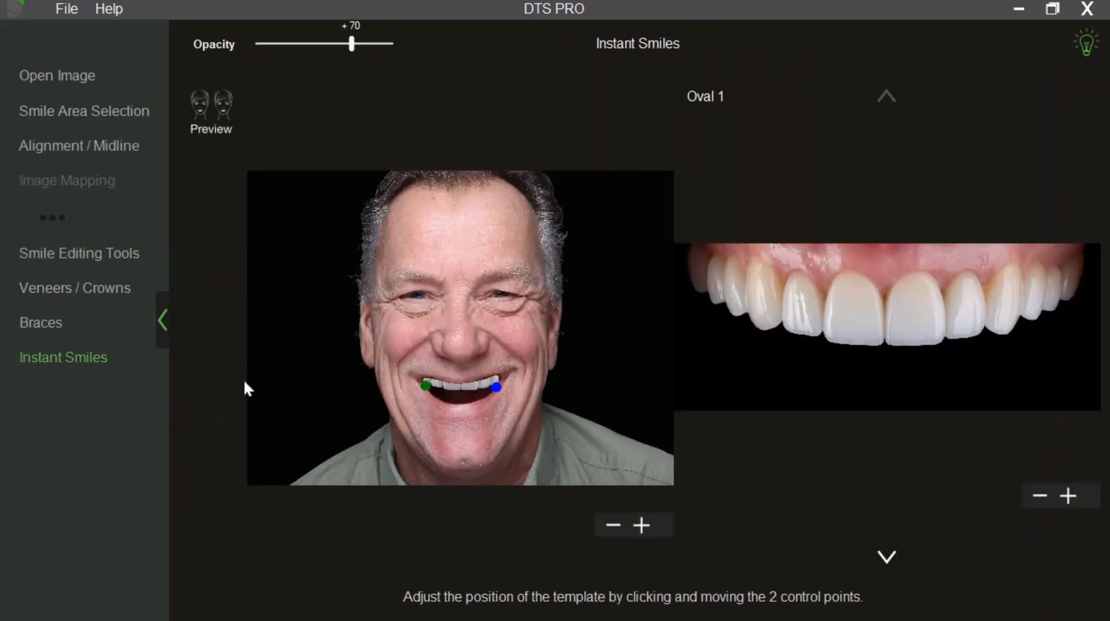
# Show the Instant Smiles help, watch the beginning of its tutorial video in a repositioned, smaller player, and close the video
pyautogui.click(1076, 48)
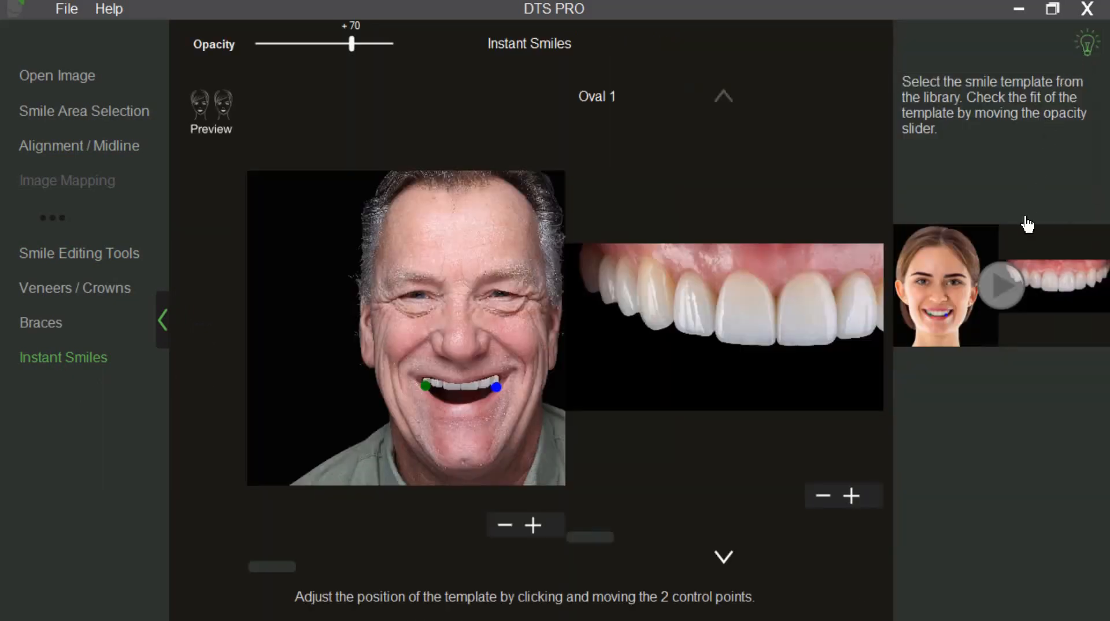
pyautogui.click(1006, 278)
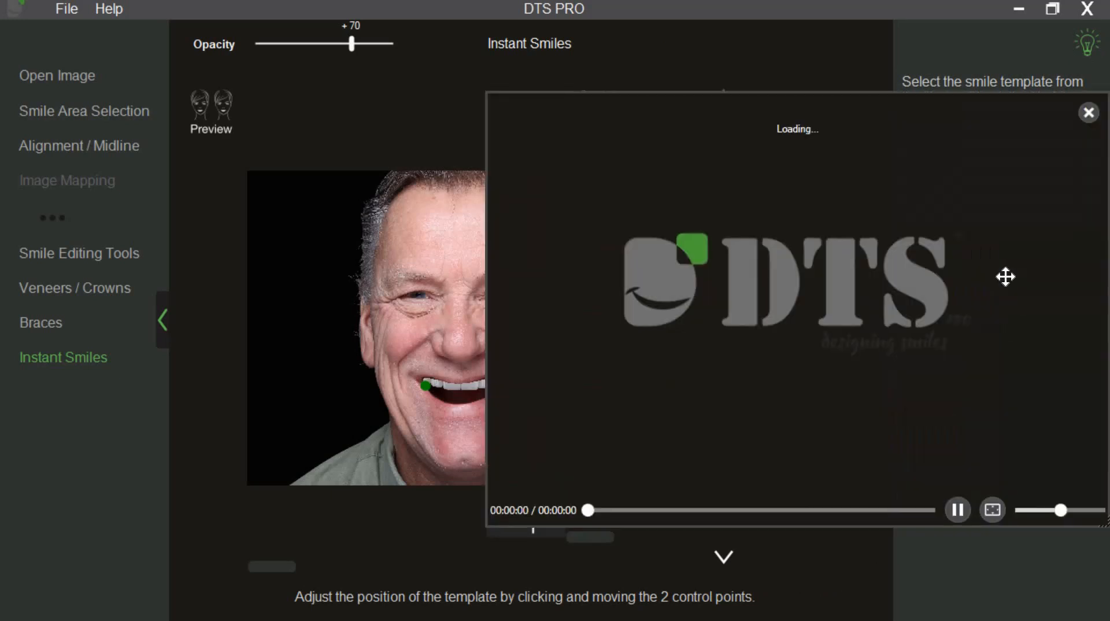
pyautogui.moveTo(984, 290); pyautogui.dragTo(896, 277)
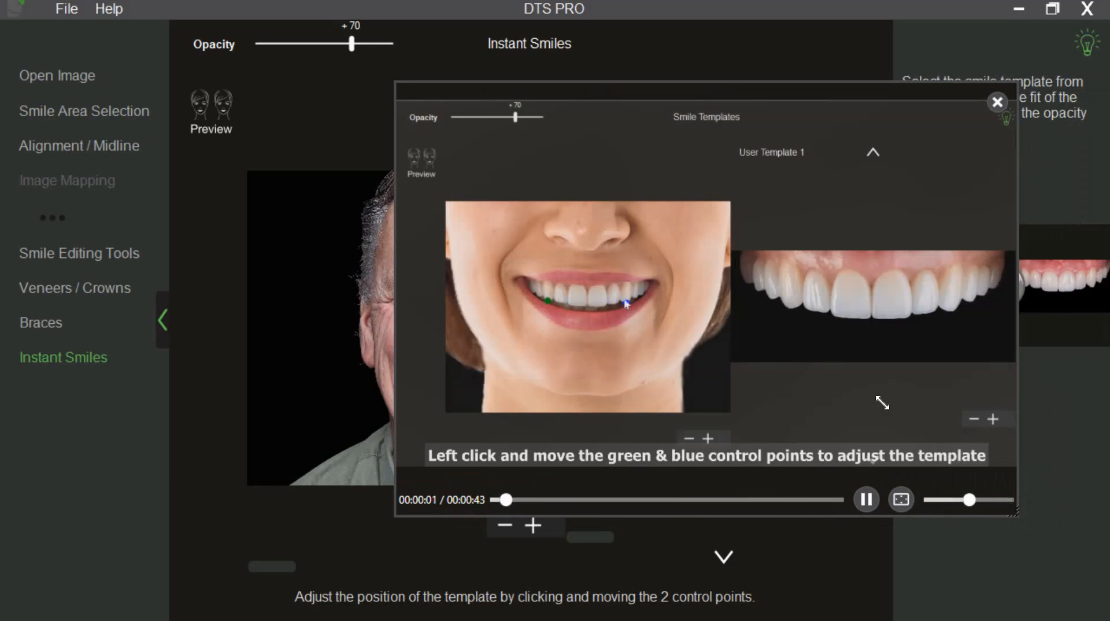
pyautogui.moveTo(882, 403); pyautogui.dragTo(879, 400)
pyautogui.moveTo(736, 139); pyautogui.dragTo(349, 363)
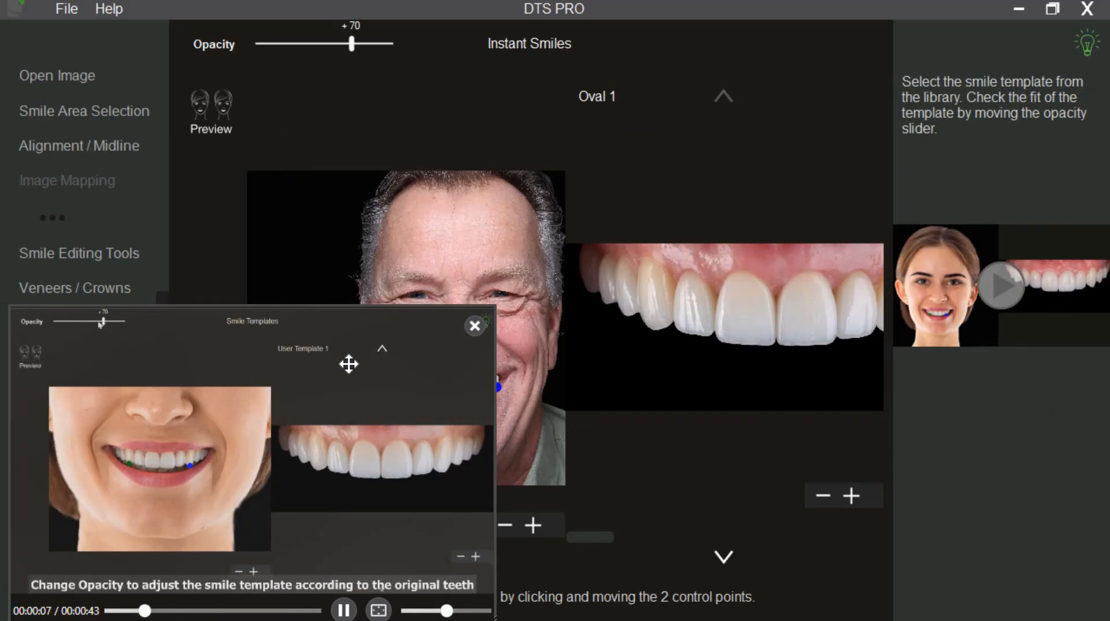
pyautogui.click(474, 326)
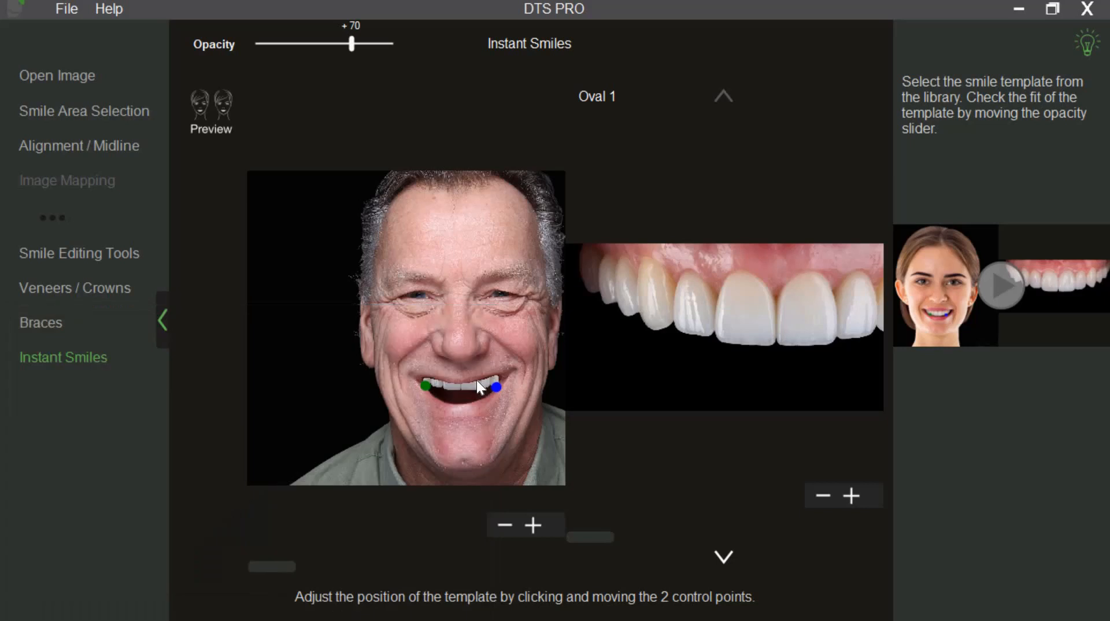
# Move both control points of the Oval 1 template down and inward to fit the upper teeth to the man's mouth
pyautogui.scroll(3, 470, 404)
pyautogui.moveTo(467, 401); pyautogui.dragTo(359, 279)
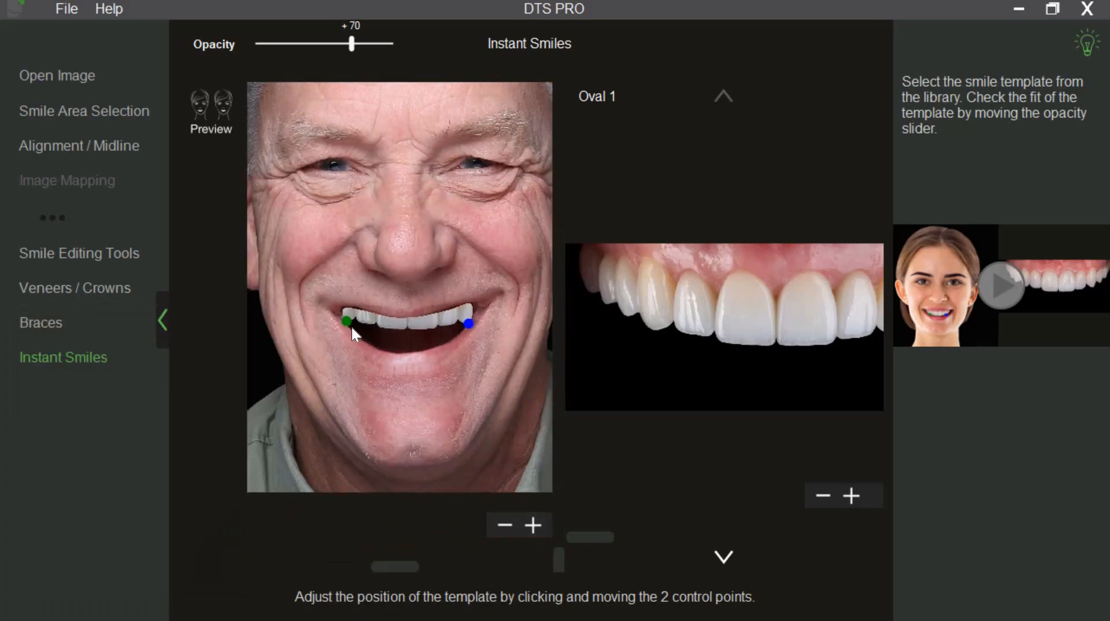
pyautogui.moveTo(349, 326); pyautogui.dragTo(364, 335)
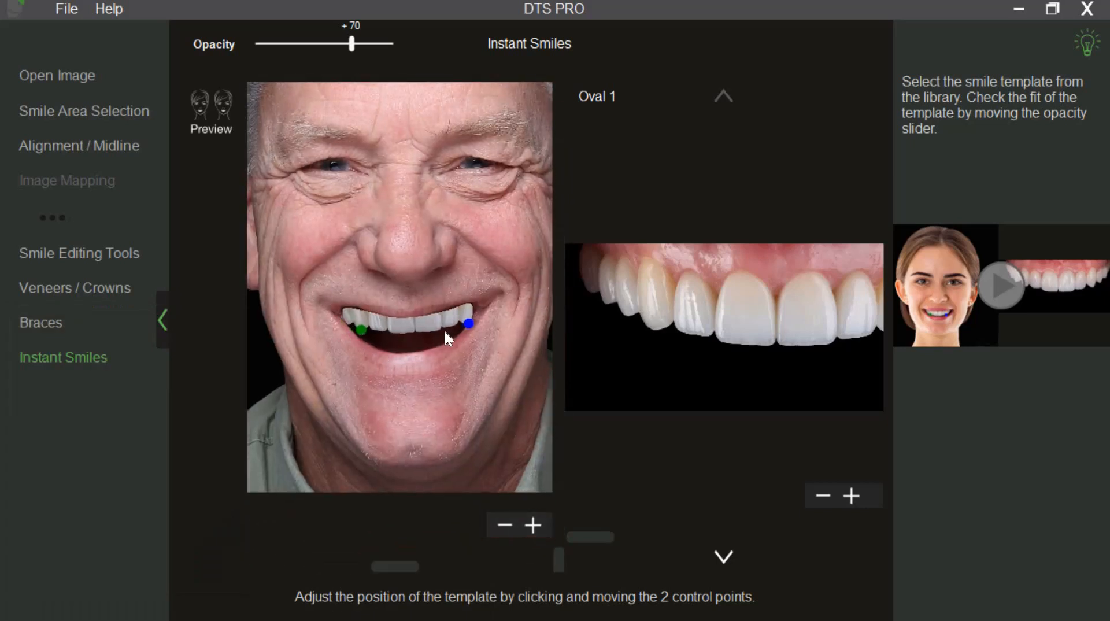
pyautogui.moveTo(468, 323); pyautogui.dragTo(455, 335)
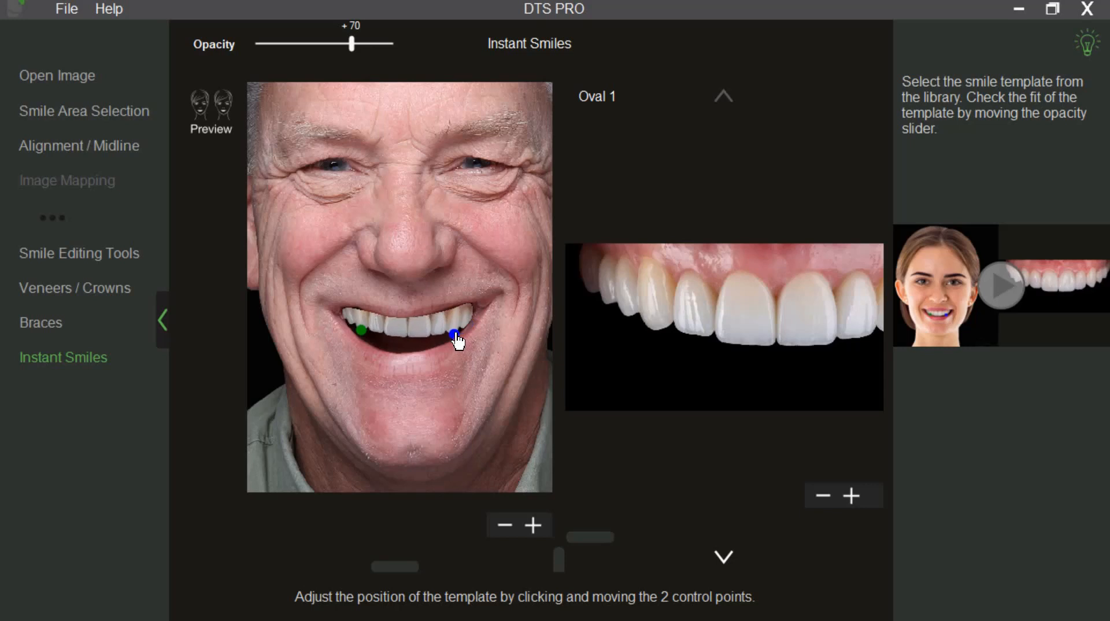
pyautogui.scroll(3, 415, 390)
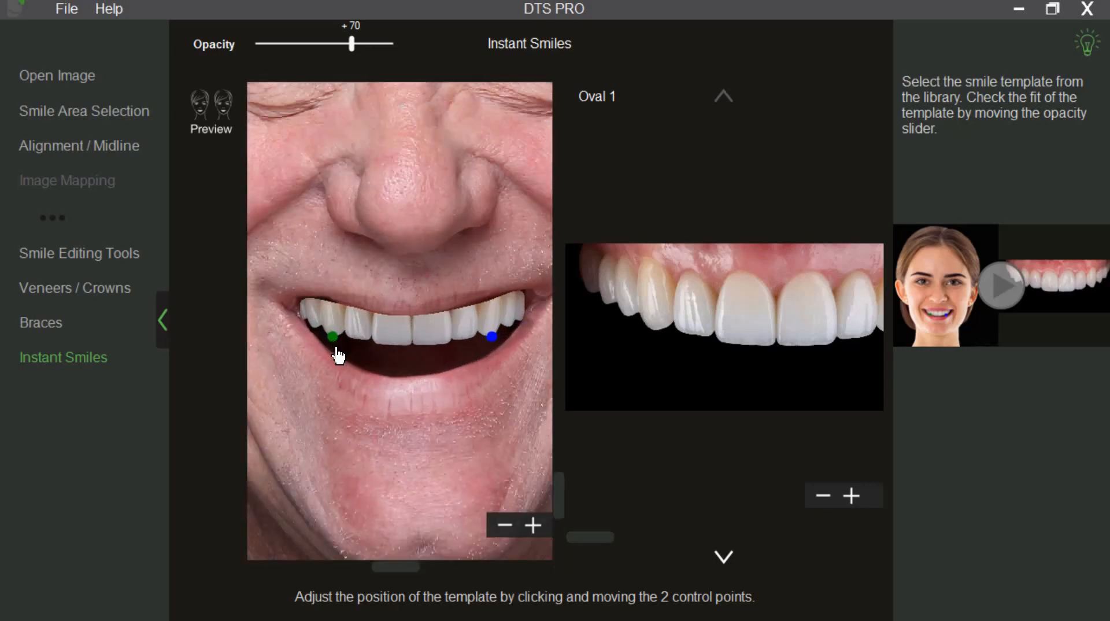
pyautogui.moveTo(337, 349); pyautogui.dragTo(341, 358)
pyautogui.moveTo(491, 341); pyautogui.dragTo(487, 350)
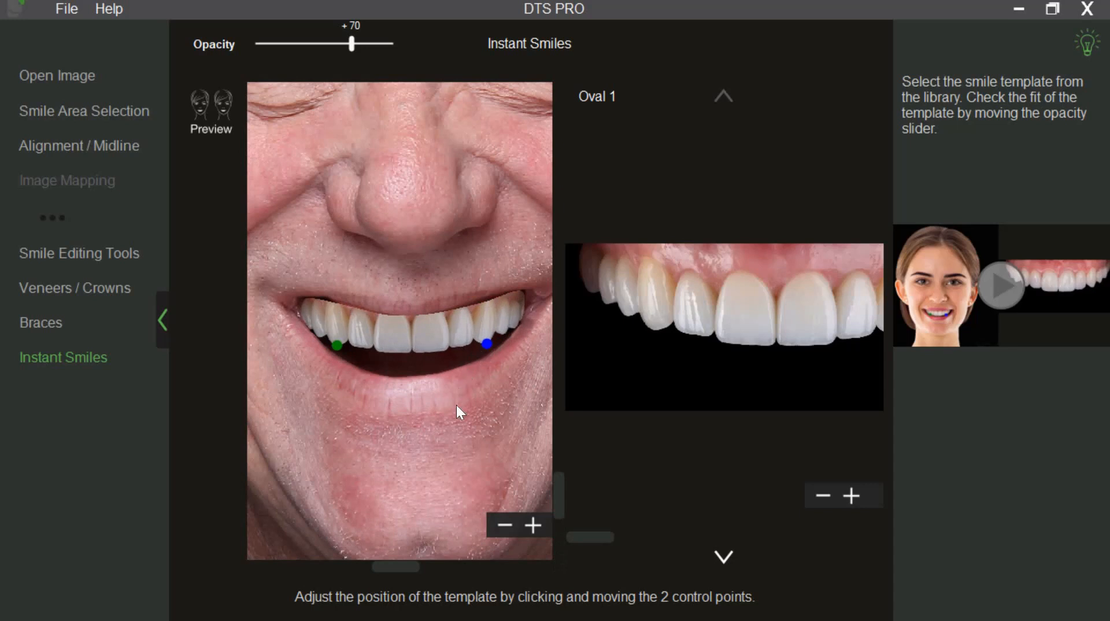
pyautogui.scroll(-1, 456, 405)
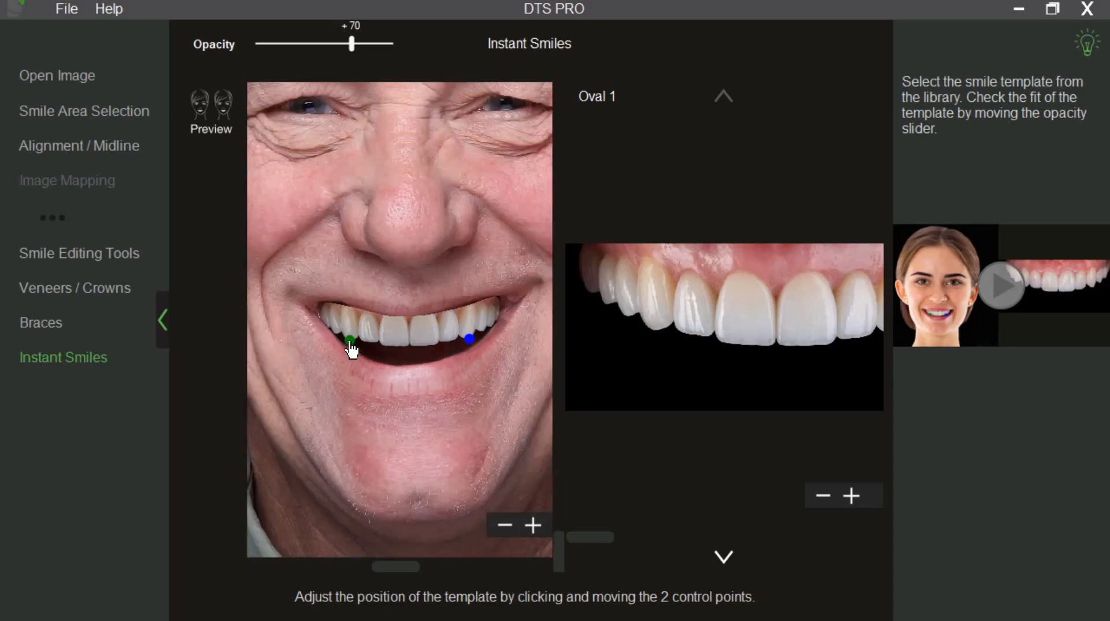
pyautogui.moveTo(351, 349); pyautogui.dragTo(353, 350)
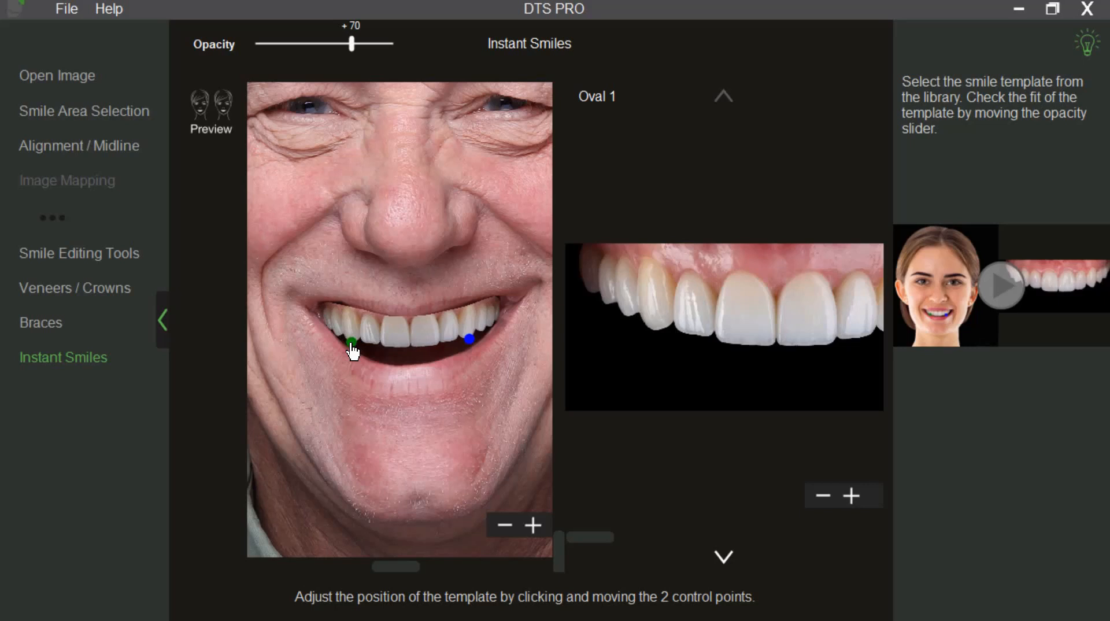
# Hide the help, switch to the Oval 5 template and fine-tune both of its control points slightly inward and down
pyautogui.click(1087, 54)
pyautogui.click(892, 556)
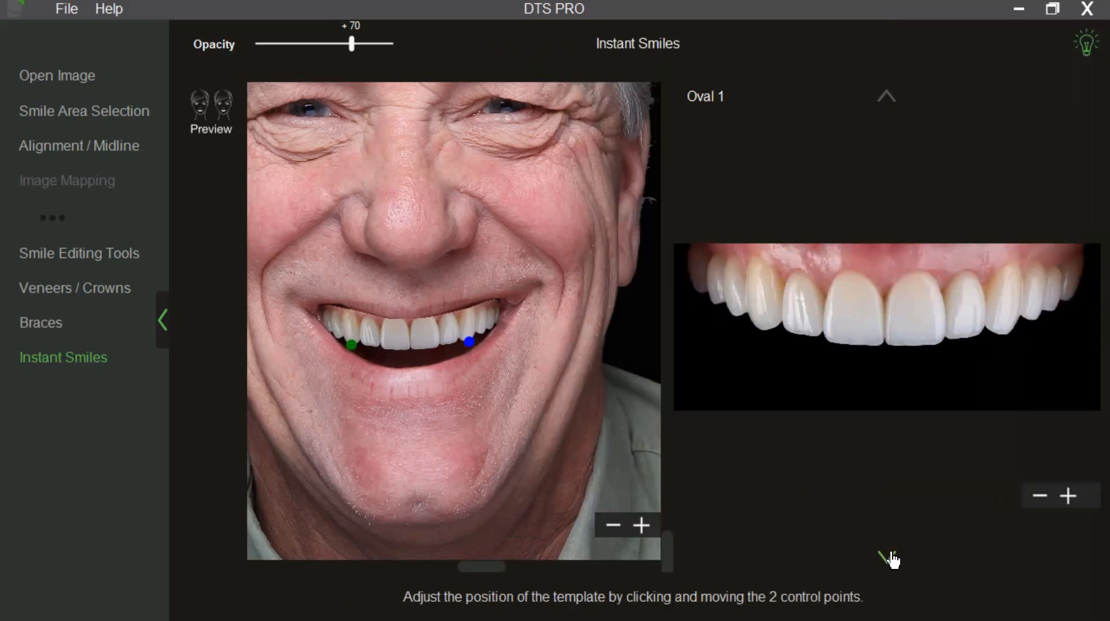
pyautogui.click(891, 557)
pyautogui.click(892, 558)
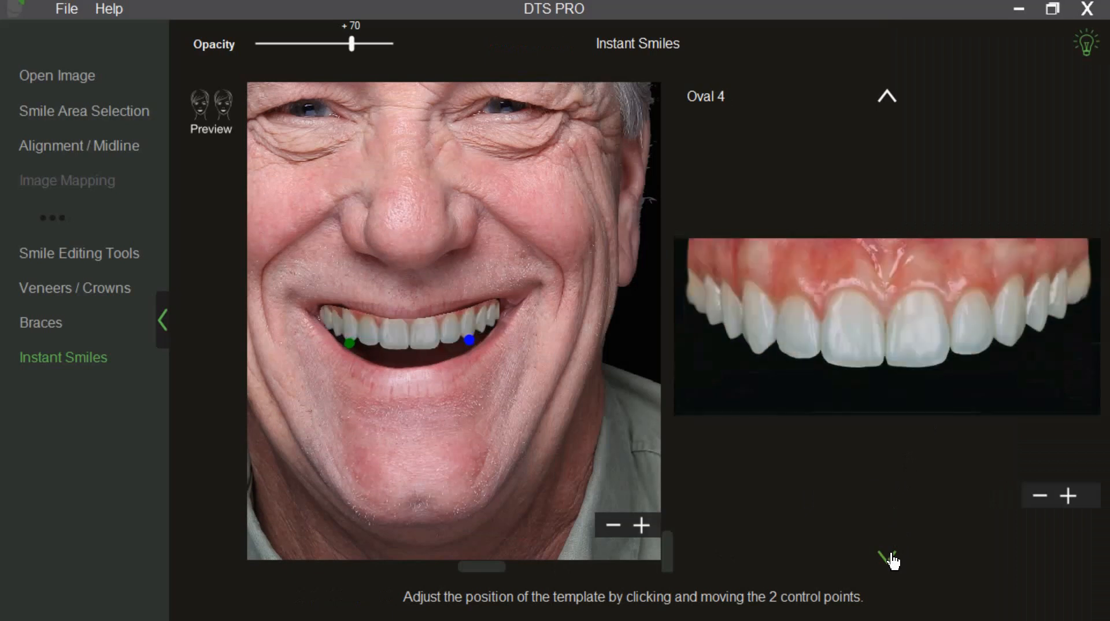
pyautogui.click(891, 557)
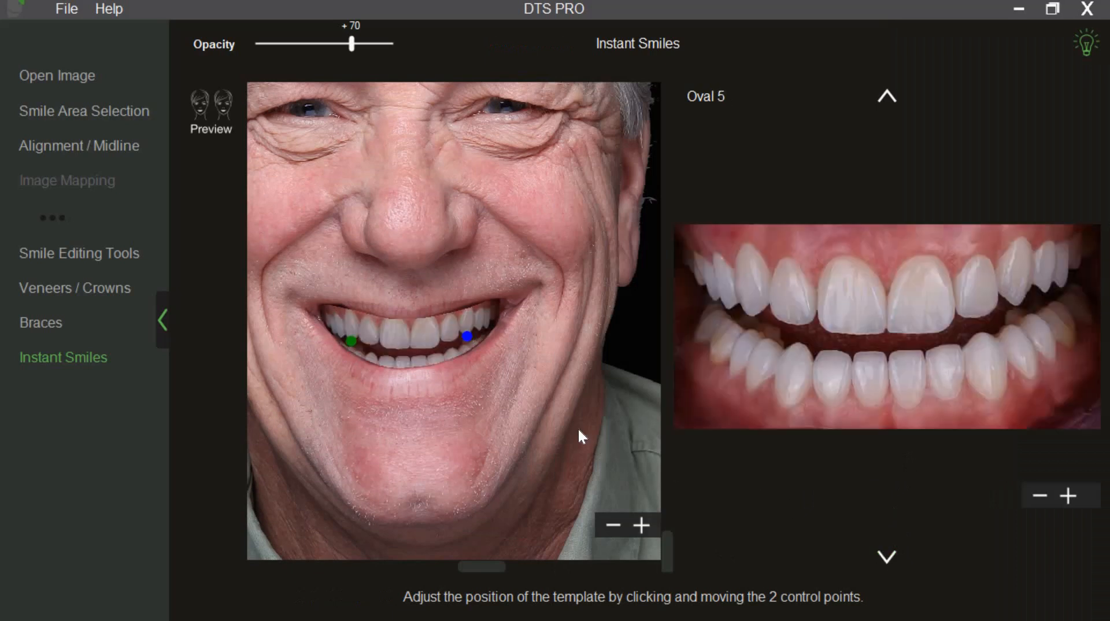
pyautogui.scroll(2, 467, 345)
pyautogui.moveTo(468, 340); pyautogui.dragTo(466, 341)
pyautogui.moveTo(329, 345); pyautogui.dragTo(333, 347)
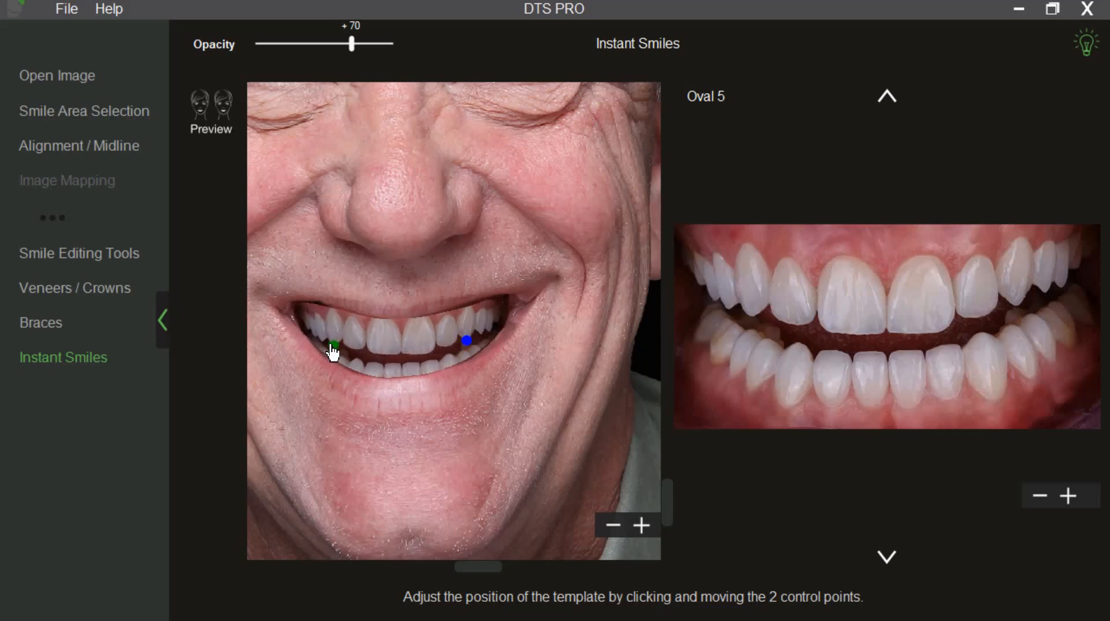
# Open the instant smile preview, set the simulated teeth's brightness to +9 and accept the adjustment
pyautogui.click(217, 126)
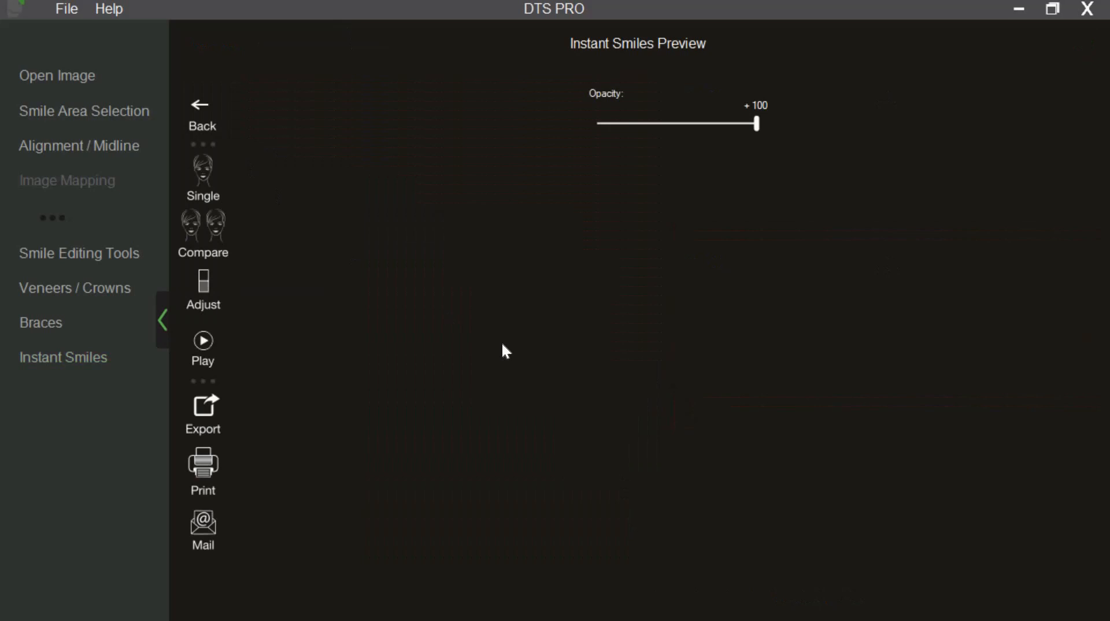
pyautogui.scroll(4, 584, 400)
pyautogui.scroll(-1, 488, 364)
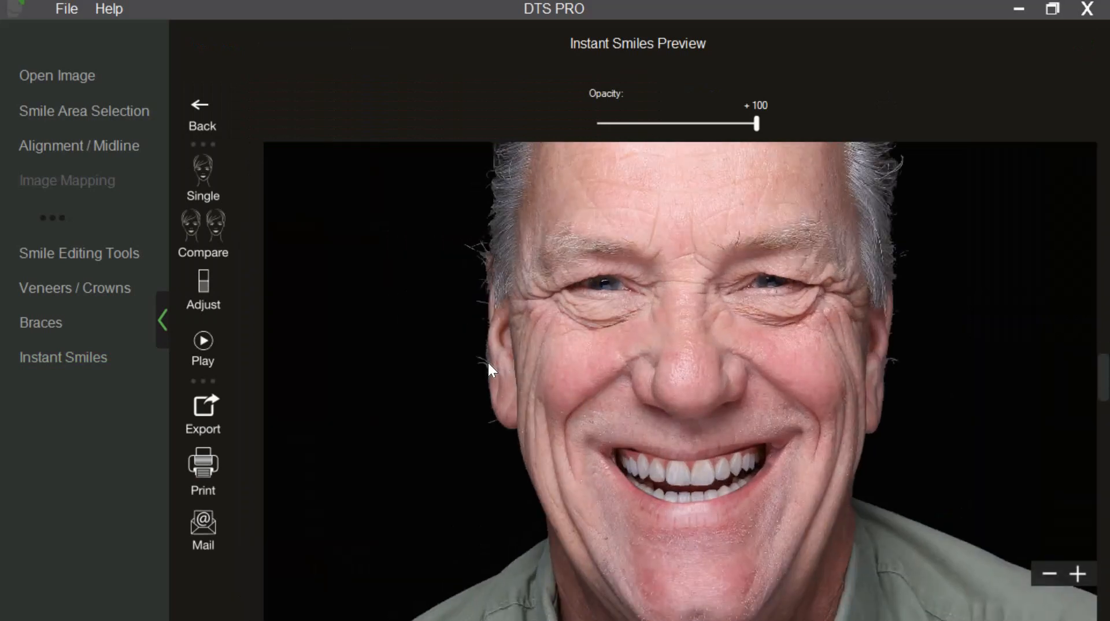
pyautogui.click(227, 289)
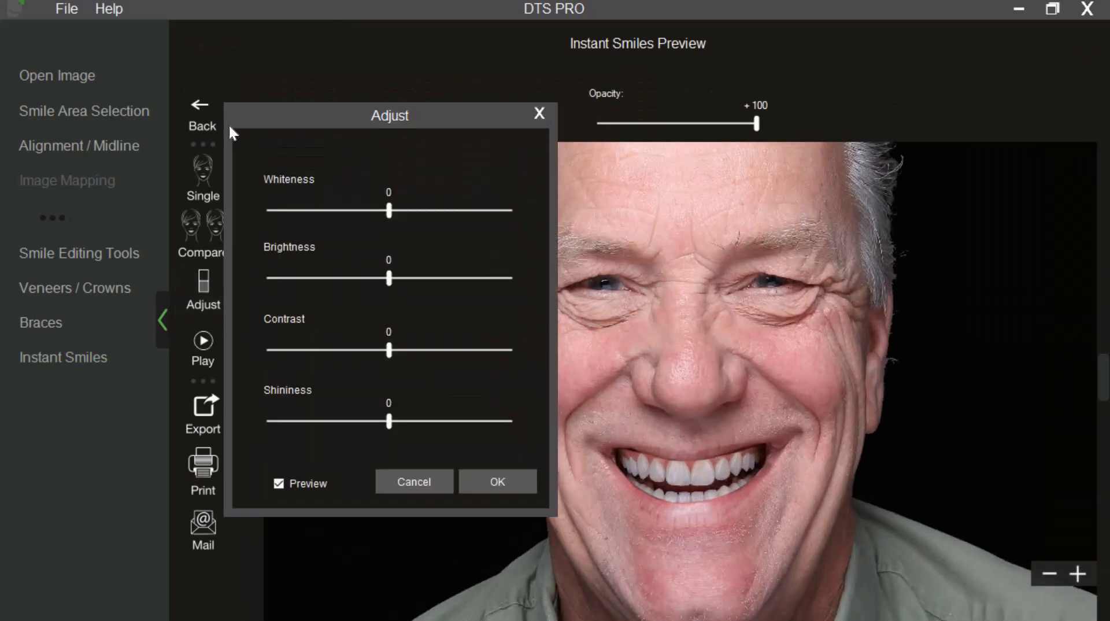
pyautogui.moveTo(244, 277); pyautogui.dragTo(257, 277)
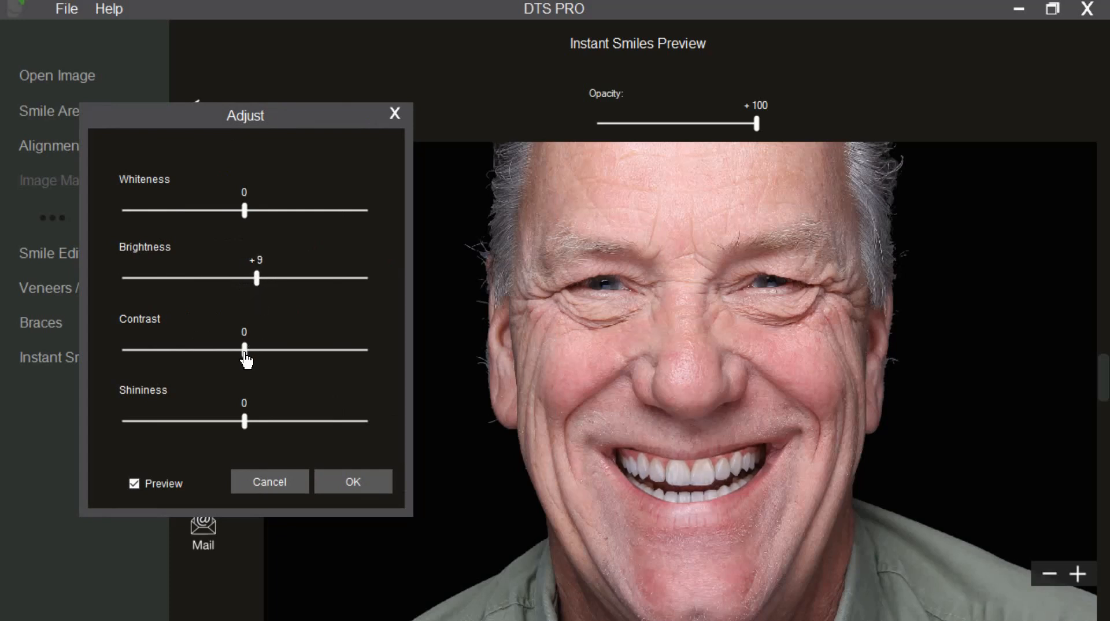
pyautogui.click(353, 481)
# Set the simulated smile's opacity to +94 and compare the toothless man's before and after smiles side by side
pyautogui.moveTo(755, 124); pyautogui.dragTo(748, 124)
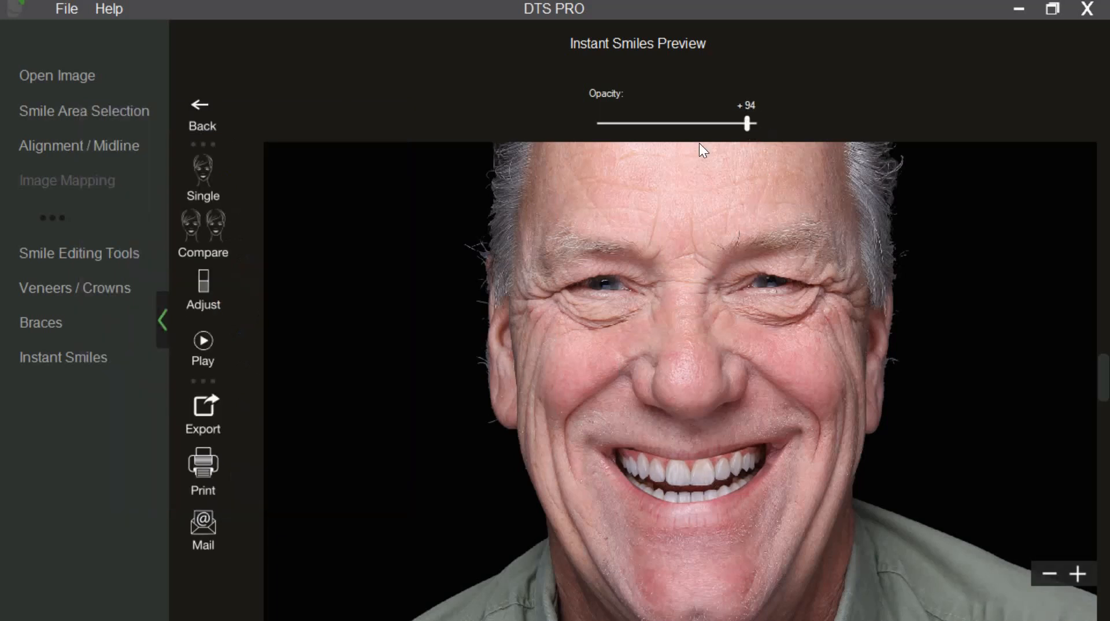
pyautogui.click(228, 234)
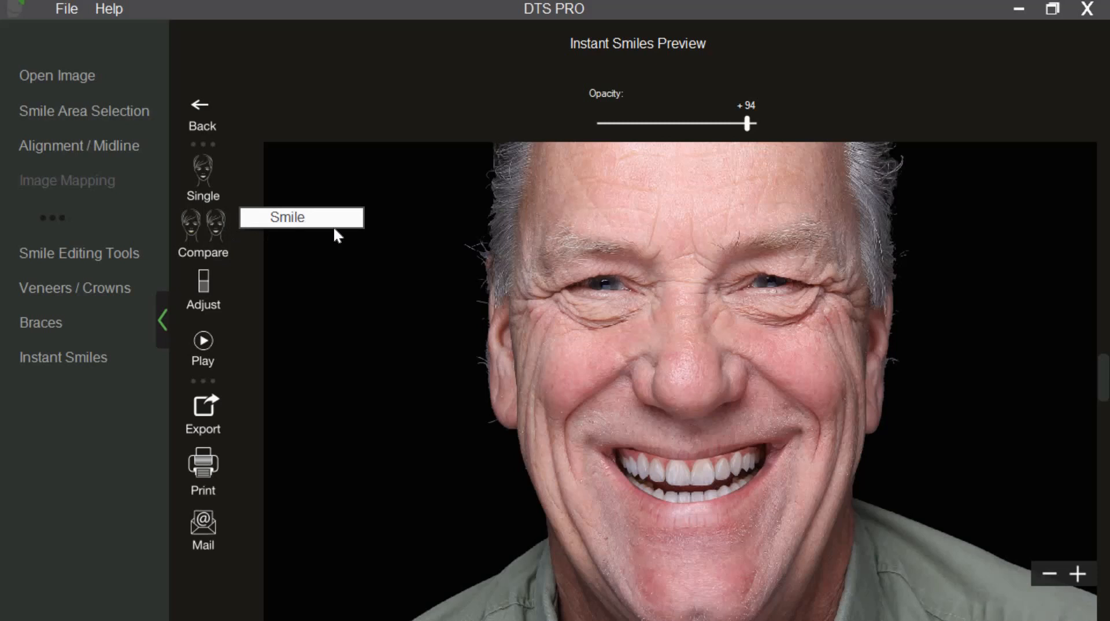
pyautogui.click(334, 225)
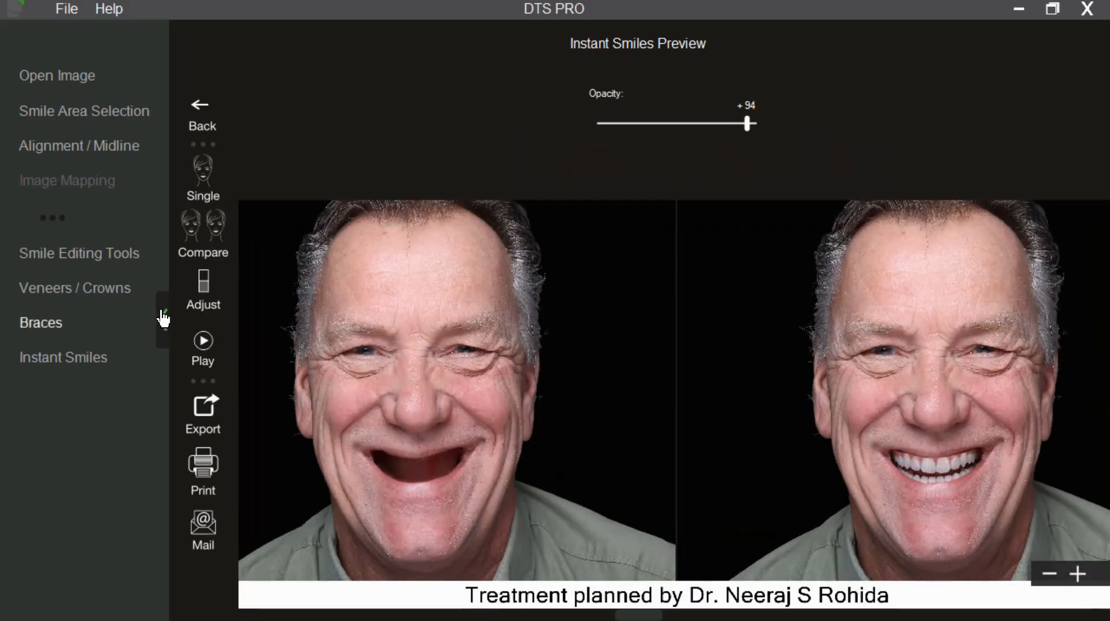
pyautogui.scroll(2, 362, 369)
pyautogui.moveTo(365, 369); pyautogui.dragTo(461, 430)
pyautogui.scroll(-1, 457, 331)
pyautogui.click(68, 361)
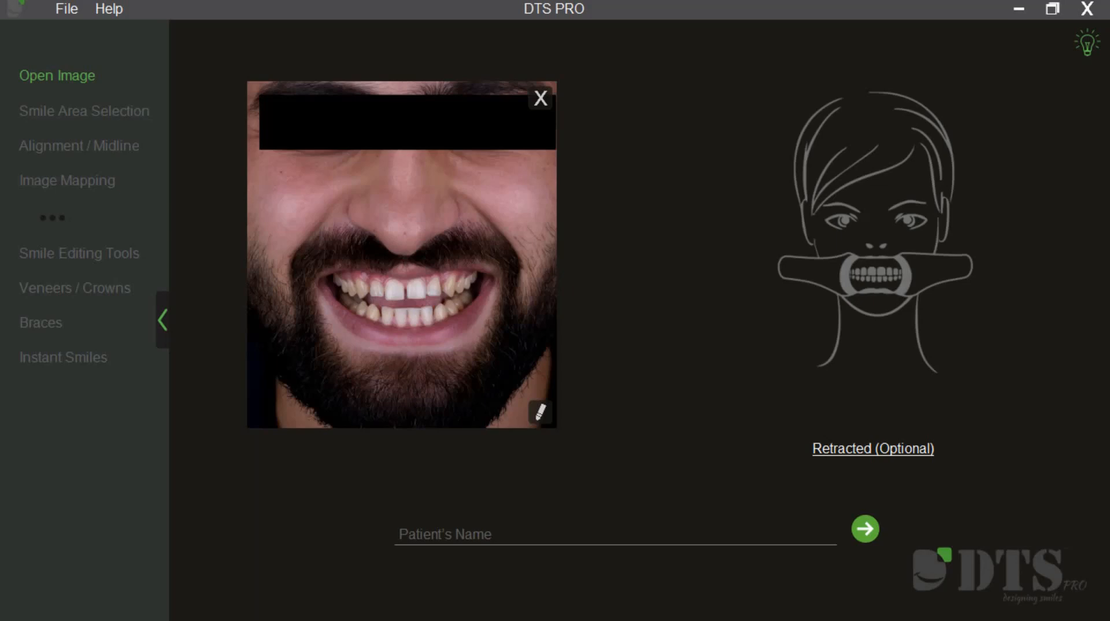
# Proceed with the bearded patient's photo, leaving the name empty, and draw a smile area outline over both rows of teeth
pyautogui.click(865, 528)
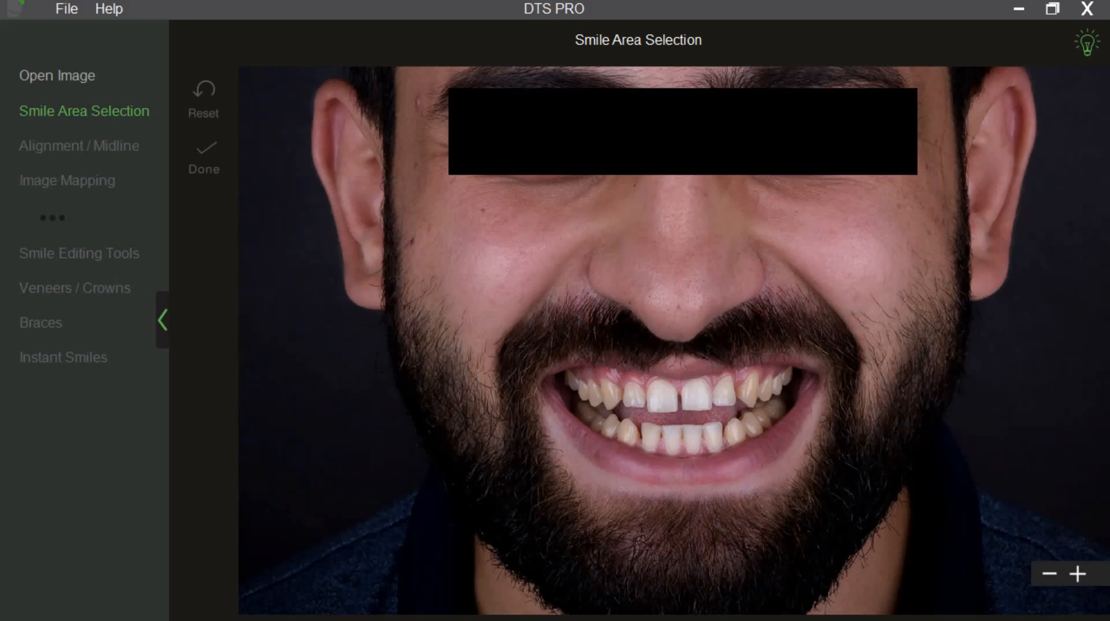
pyautogui.scroll(-2, 671, 335)
pyautogui.scroll(2, 668, 332)
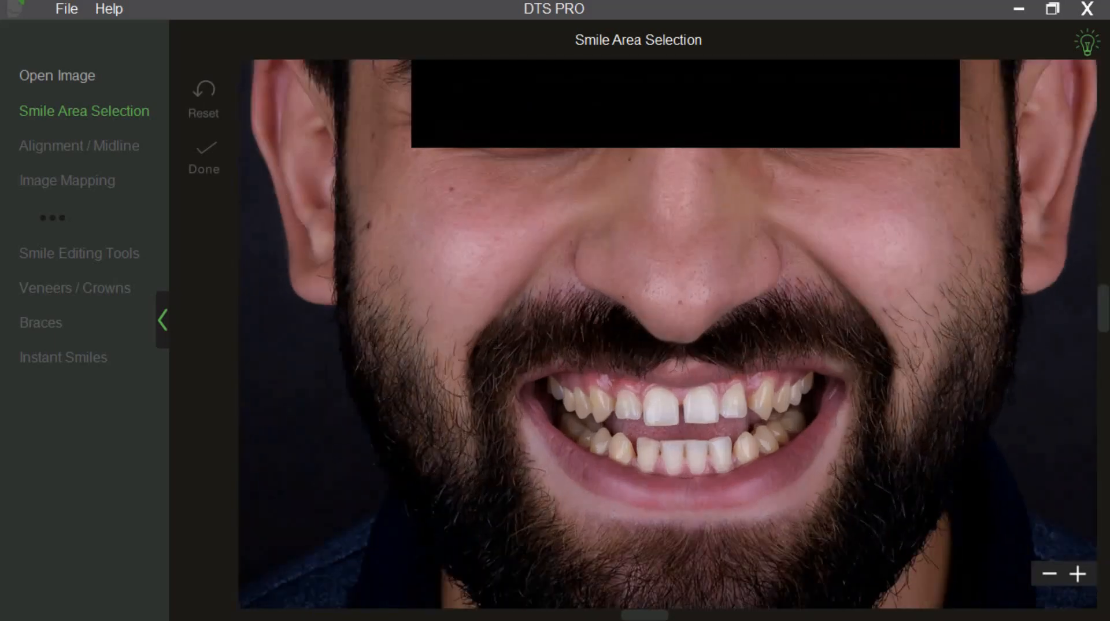
pyautogui.scroll(3, 594, 496)
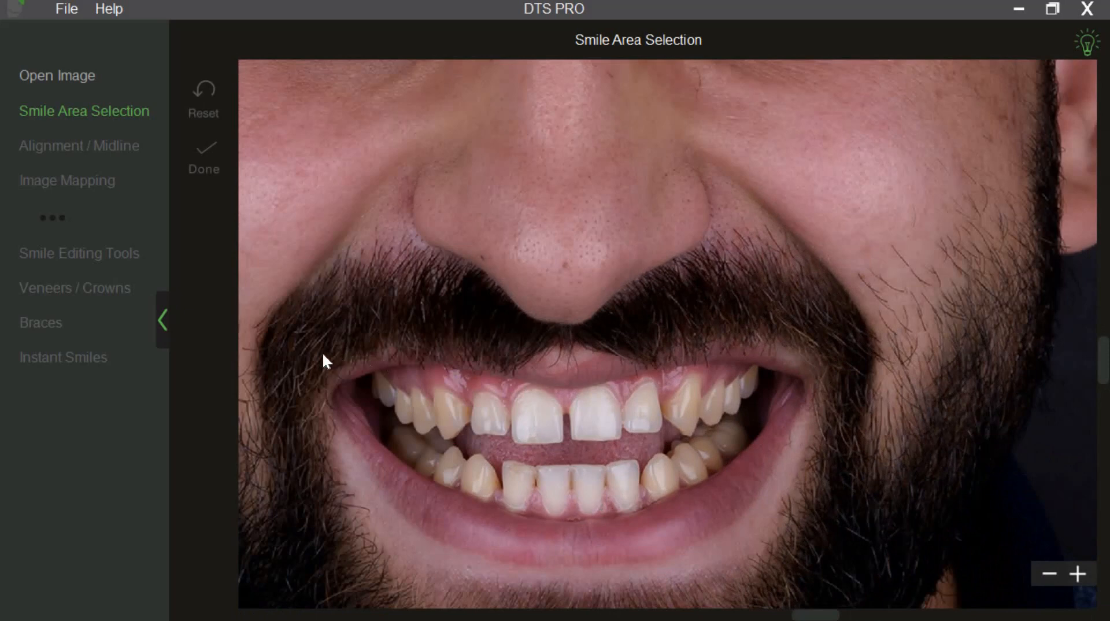
pyautogui.moveTo(350, 374); pyautogui.dragTo(782, 516)
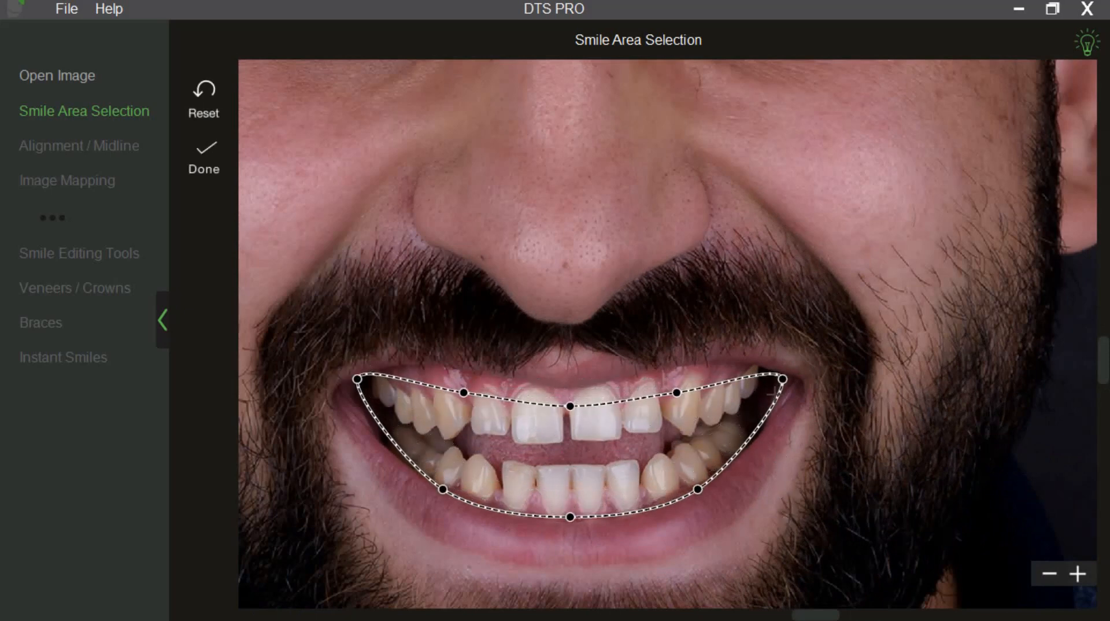
# Move the outline's corner on the image's right slightly outward and raise its three upper points to follow the upper lip
pyautogui.moveTo(780, 378); pyautogui.dragTo(787, 376)
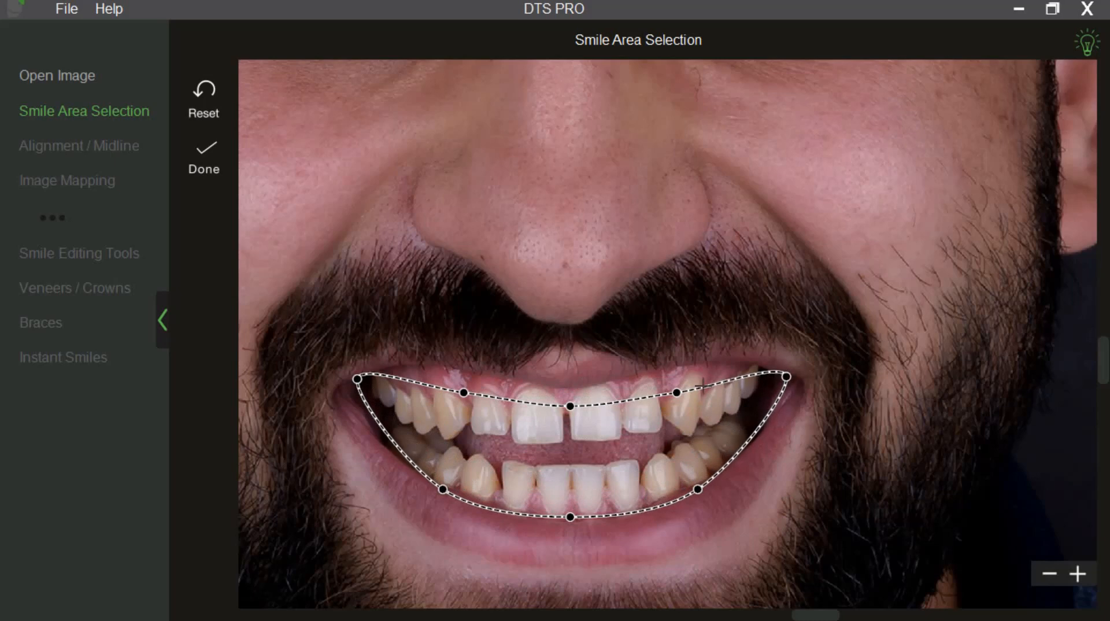
pyautogui.moveTo(676, 393); pyautogui.dragTo(681, 369)
pyautogui.moveTo(570, 411); pyautogui.dragTo(580, 389)
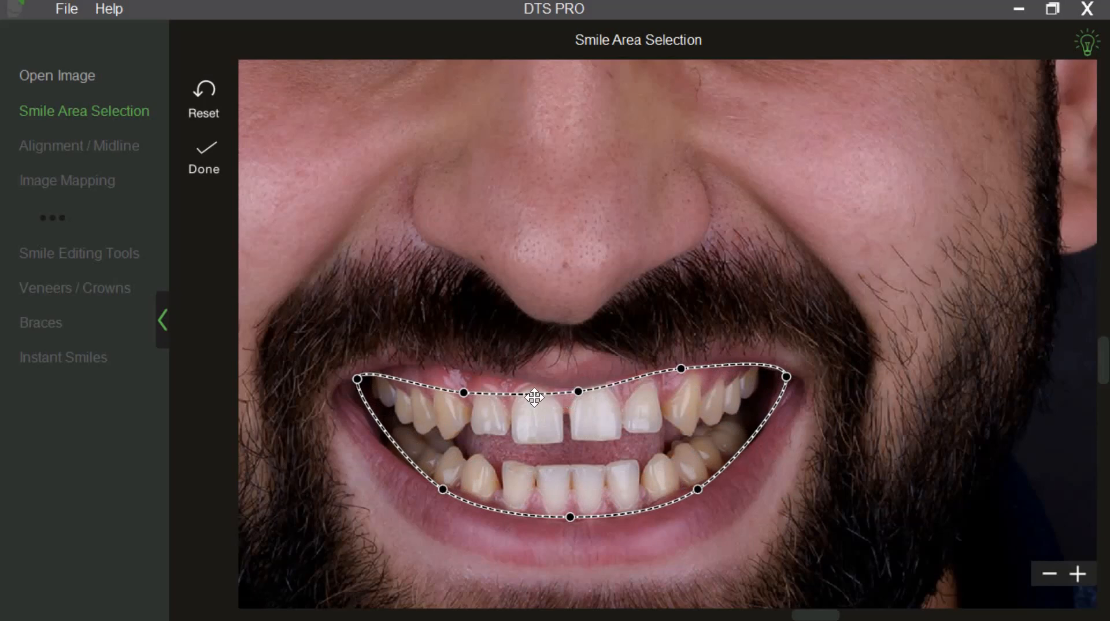
pyautogui.moveTo(463, 389); pyautogui.dragTo(462, 376)
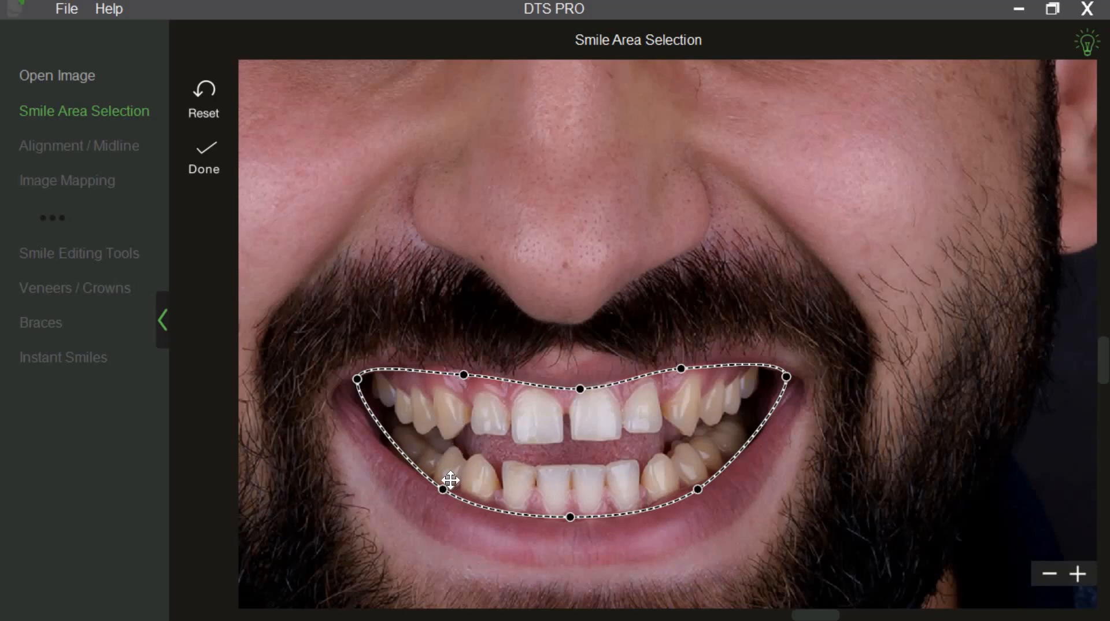
# Raise the outline's lower points to just below the upper teeth, pull one corner slightly inward, and confirm the smile area
pyautogui.moveTo(444, 490); pyautogui.dragTo(419, 446)
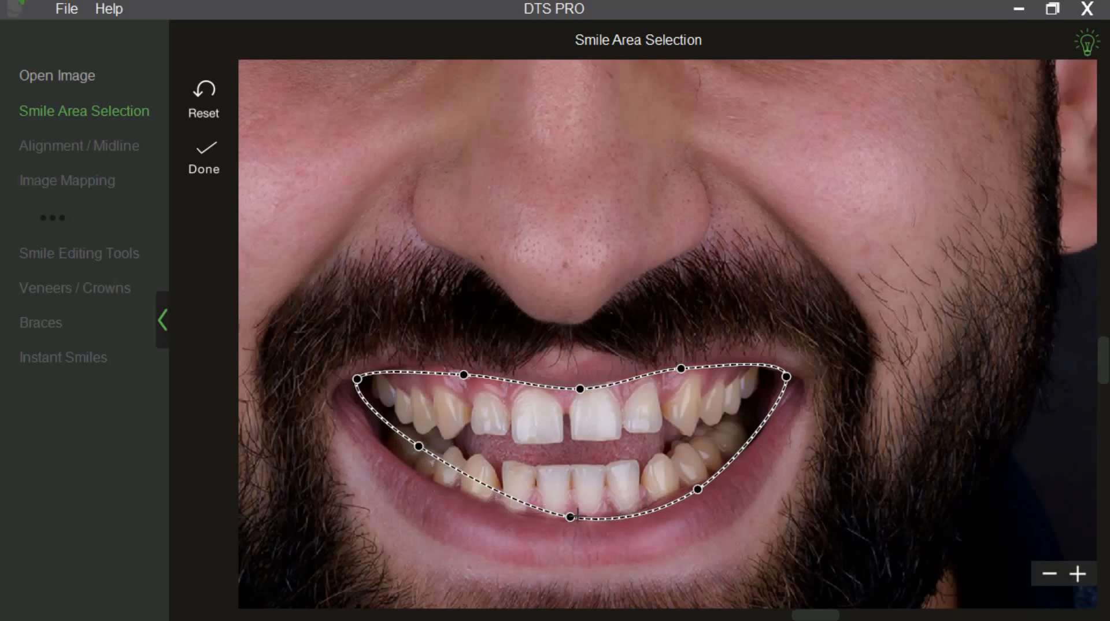
pyautogui.moveTo(572, 515); pyautogui.dragTo(563, 462)
pyautogui.moveTo(698, 489); pyautogui.dragTo(660, 448)
pyautogui.moveTo(563, 462); pyautogui.dragTo(563, 459)
pyautogui.click(421, 445)
pyautogui.moveTo(786, 375); pyautogui.dragTo(776, 376)
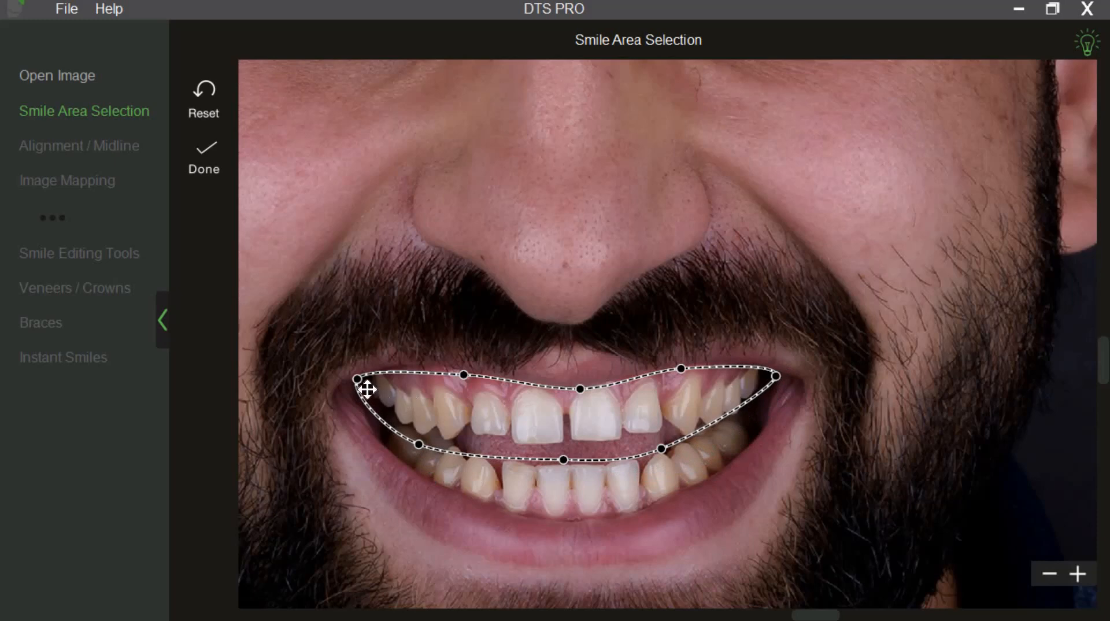
pyautogui.click(217, 176)
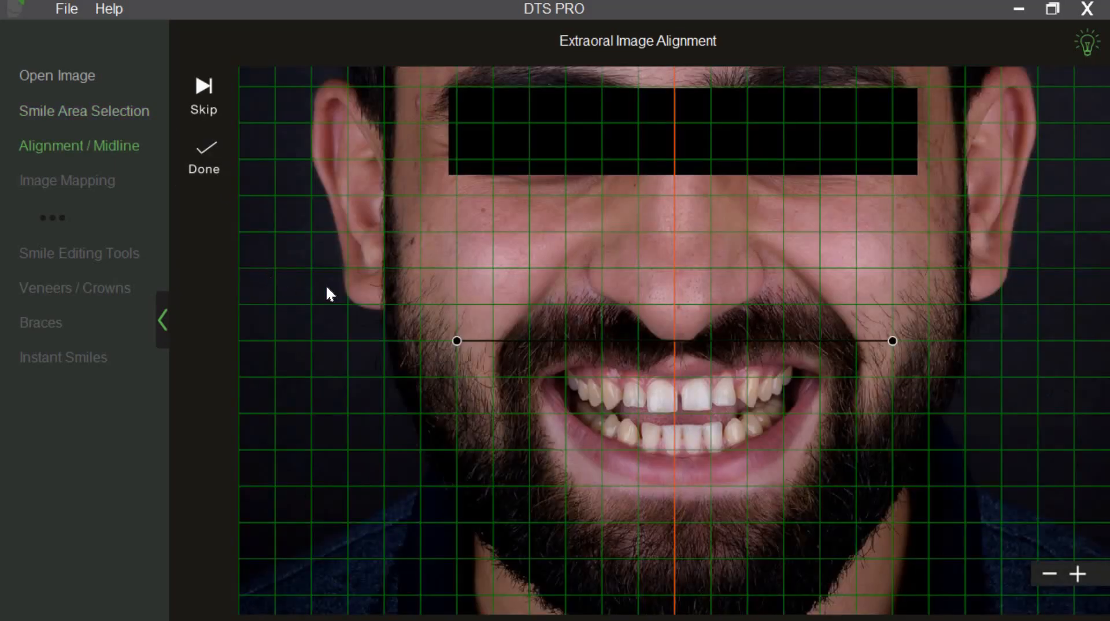
# Skip the image alignment, open Instant Smiles and fine-tune both control points of the Oval 1 template over the upper teeth
pyautogui.click(223, 96)
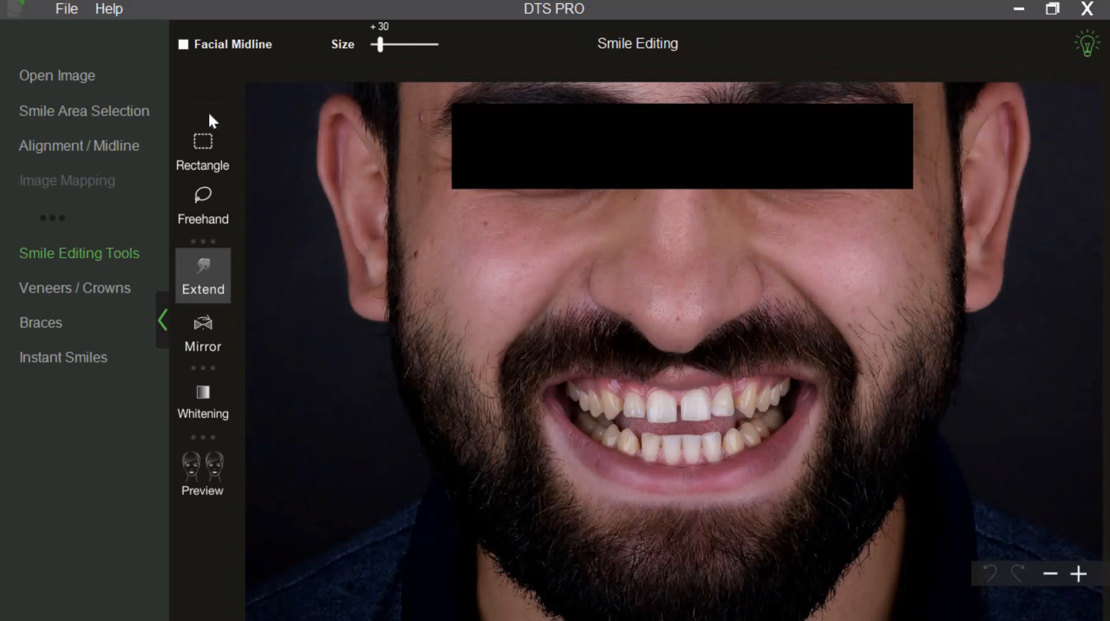
pyautogui.click(51, 366)
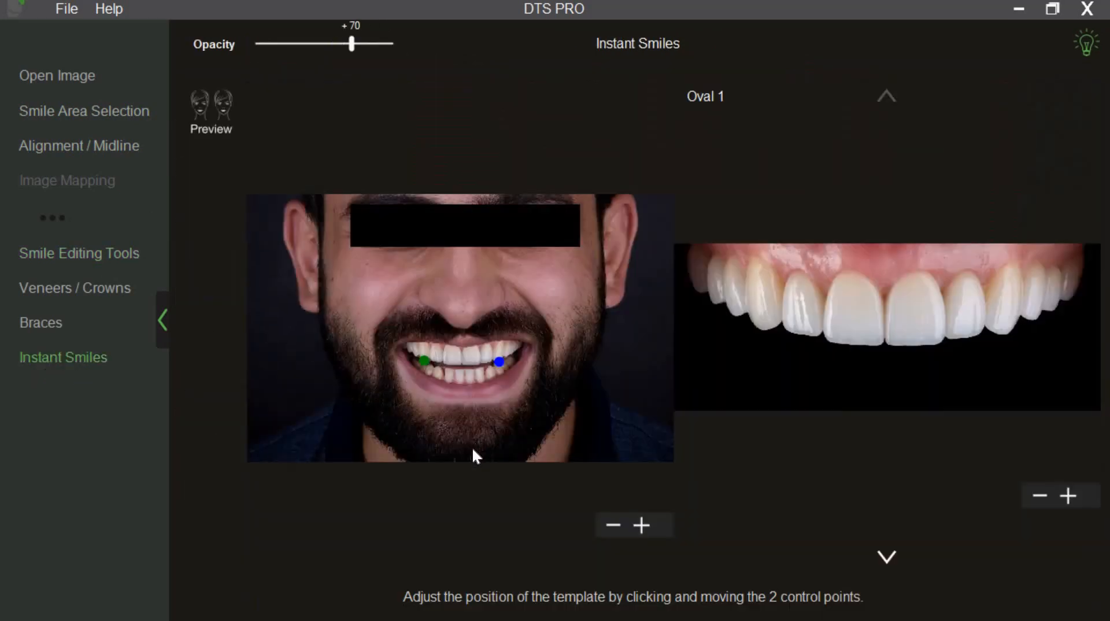
pyautogui.scroll(3, 472, 446)
pyautogui.moveTo(464, 476); pyautogui.dragTo(443, 411)
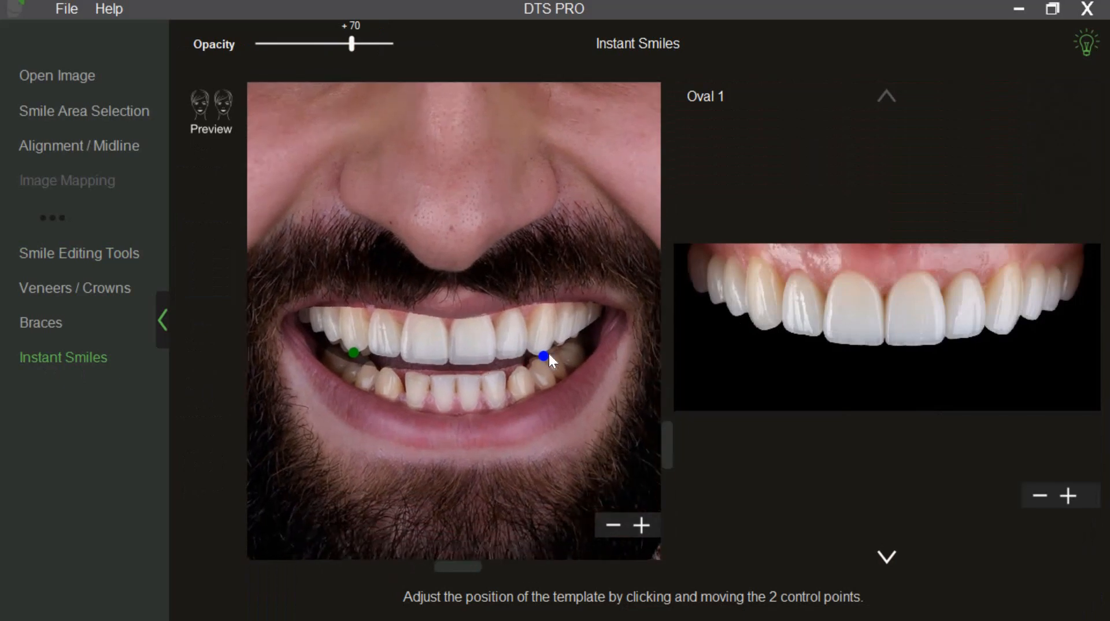
pyautogui.moveTo(546, 355)
pyautogui.mouseDown()
pyautogui.moveTo(540, 332)
pyautogui.moveTo(544, 348)
pyautogui.mouseUp()
pyautogui.moveTo(353, 362); pyautogui.dragTo(358, 362)
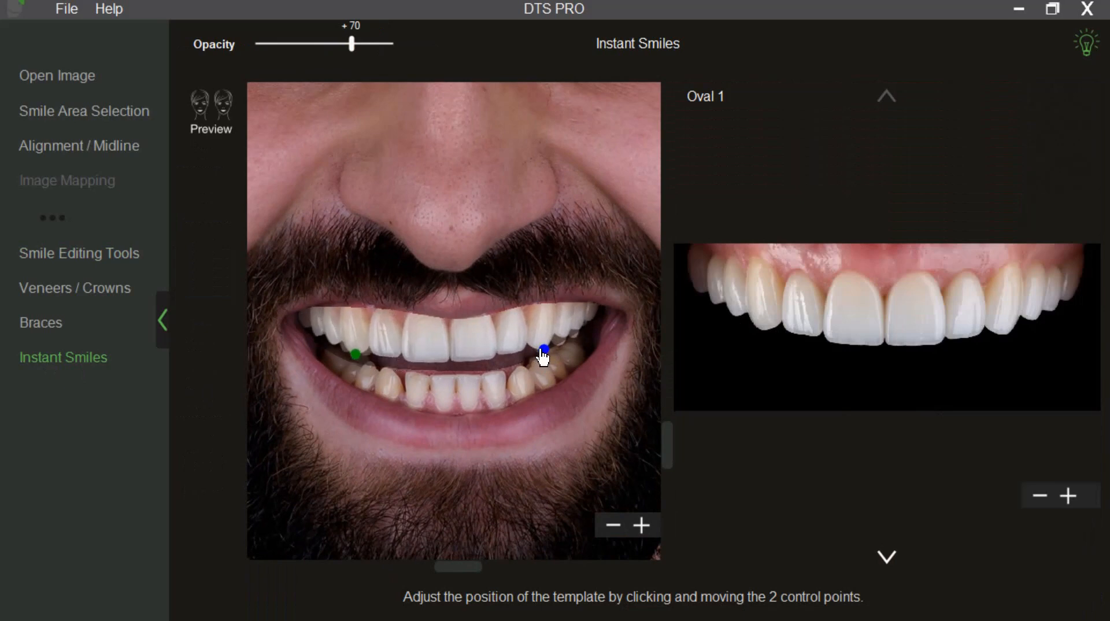
pyautogui.moveTo(544, 350); pyautogui.dragTo(544, 353)
# Switch through the smile templates to Oval 5 and open the instant smile preview
pyautogui.click(886, 557)
pyautogui.click(890, 556)
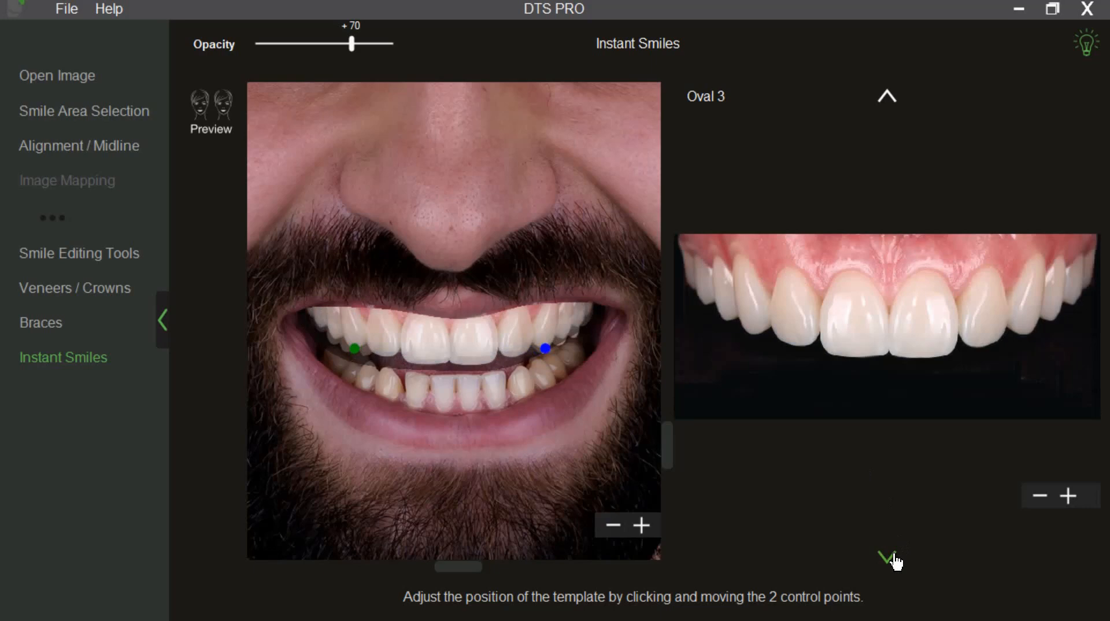
pyautogui.click(891, 557)
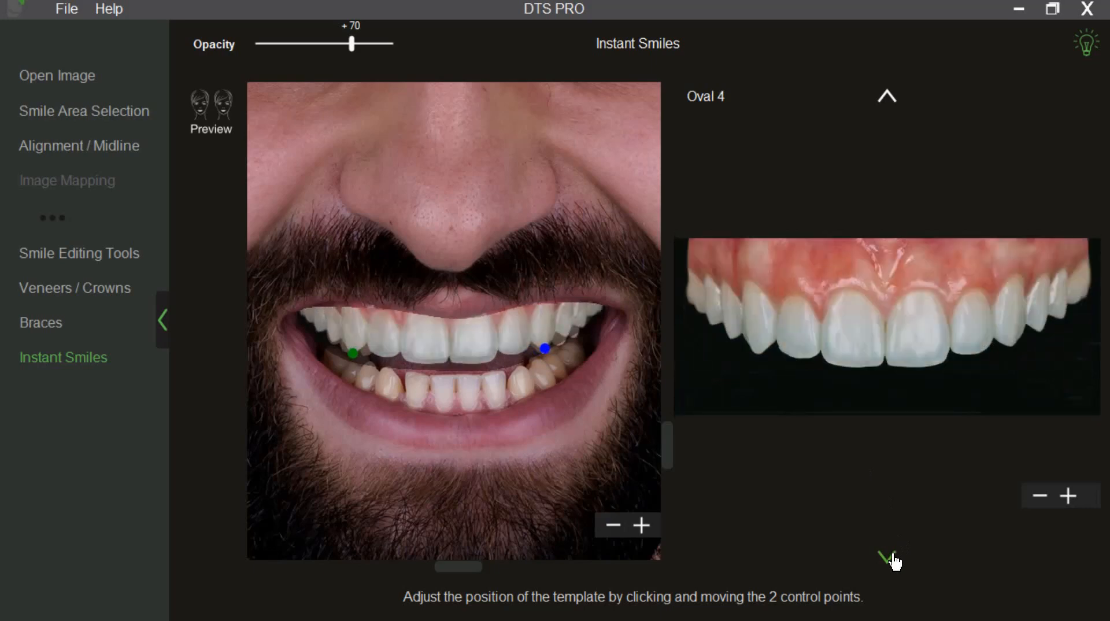
pyautogui.click(890, 558)
pyautogui.click(890, 557)
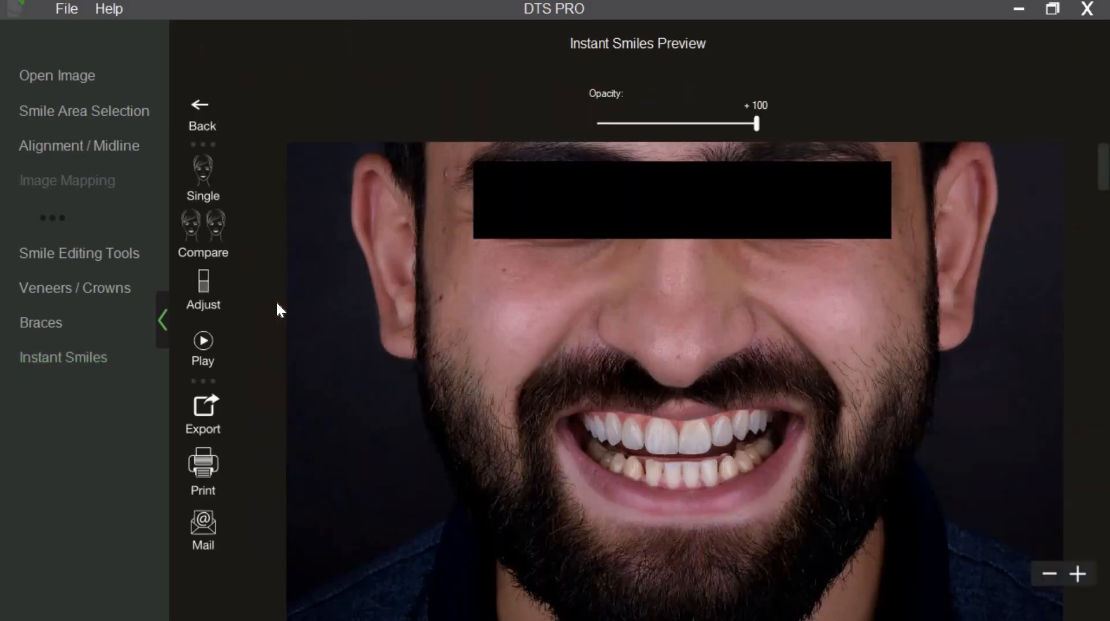
# Set the simulated teeth's brightness to -3, try contrast +16 but return it to 0, and accept the adjustment
pyautogui.click(203, 292)
pyautogui.moveTo(391, 117); pyautogui.dragTo(327, 137)
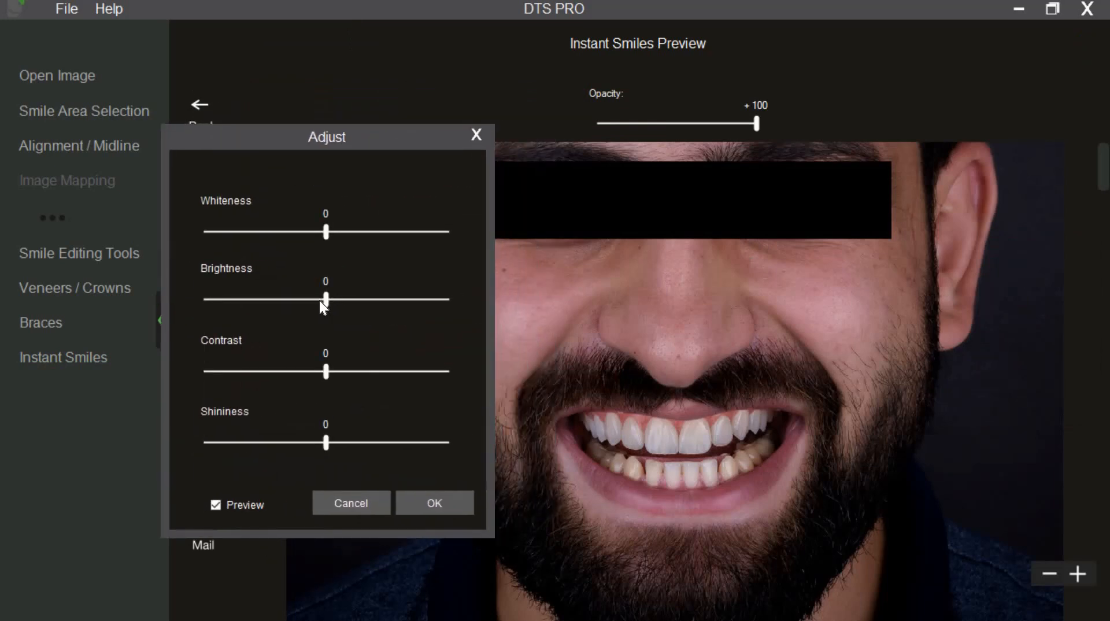
pyautogui.moveTo(317, 300); pyautogui.dragTo(322, 300)
pyautogui.click(349, 371)
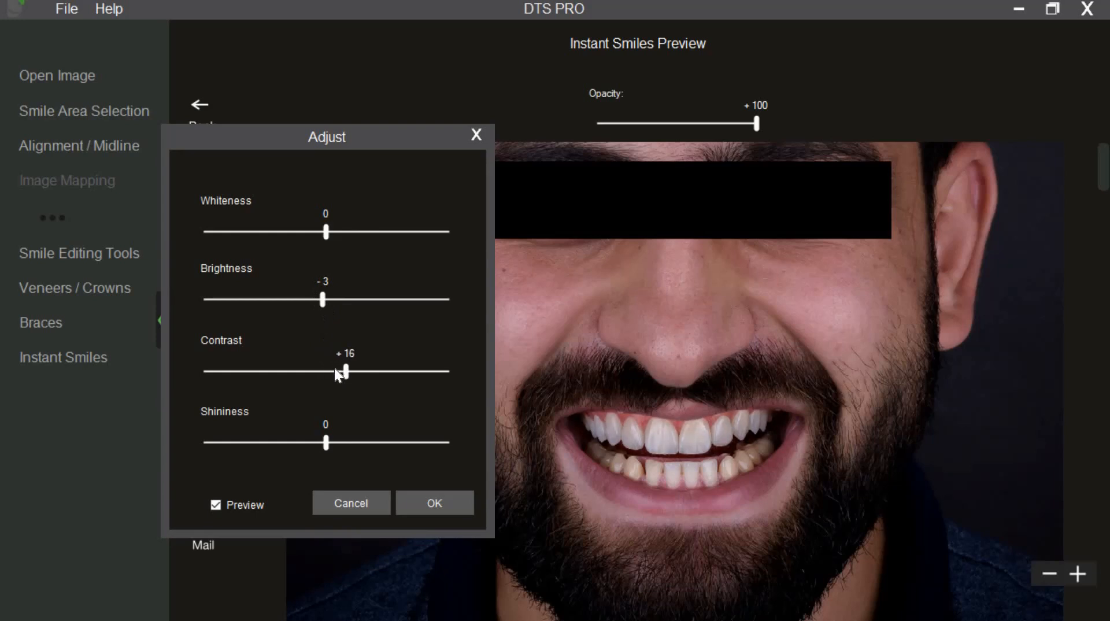
pyautogui.click(440, 506)
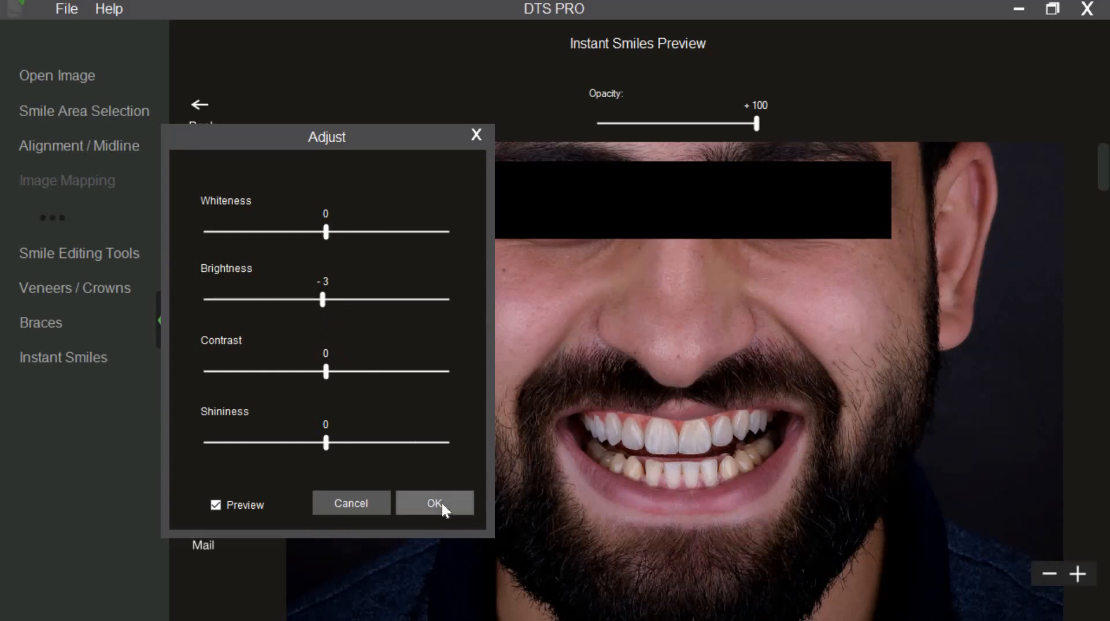
# Set the simulated smile's opacity to +88 and compare the bearded man's before and after photos with the side panel hidden
pyautogui.moveTo(747, 134); pyautogui.dragTo(737, 134)
pyautogui.click(218, 262)
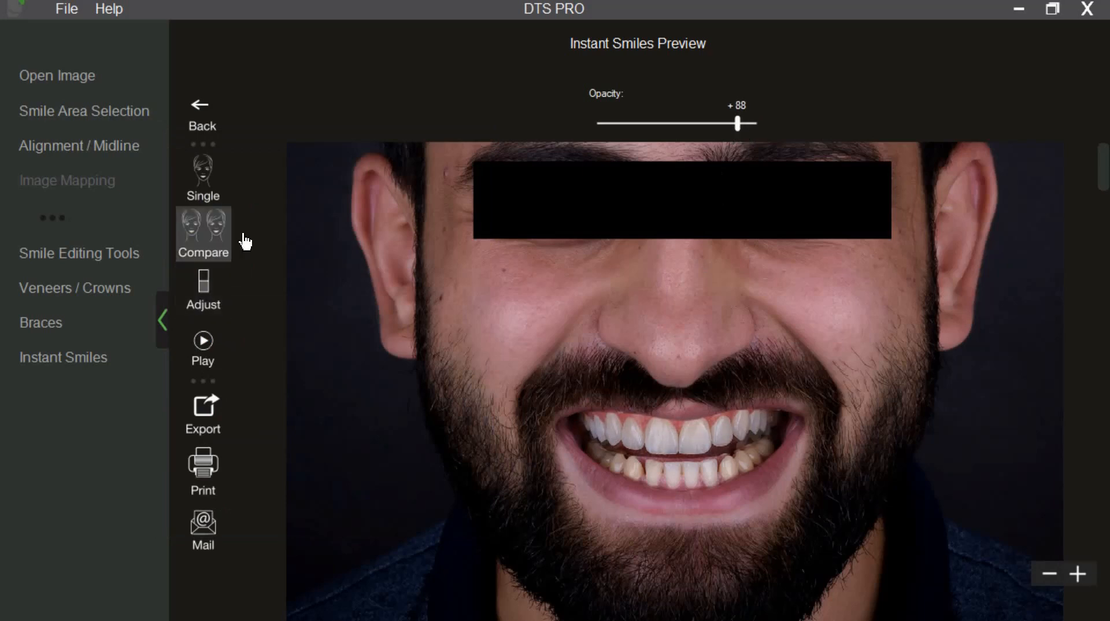
pyautogui.click(279, 218)
pyautogui.click(163, 315)
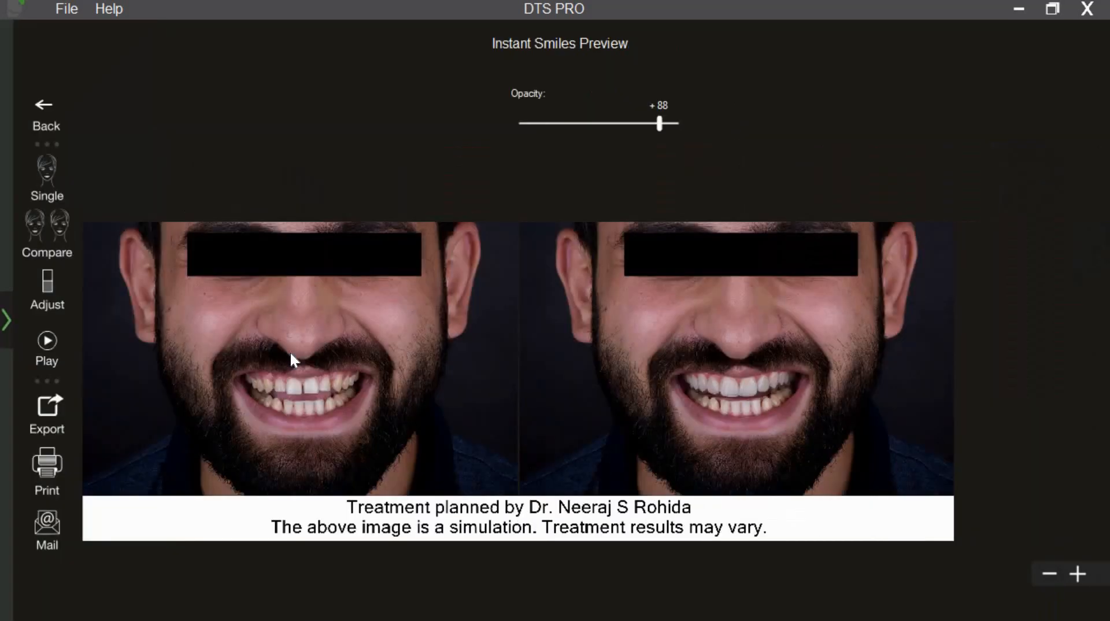
pyautogui.scroll(3, 290, 353)
pyautogui.scroll(-4, 399, 377)
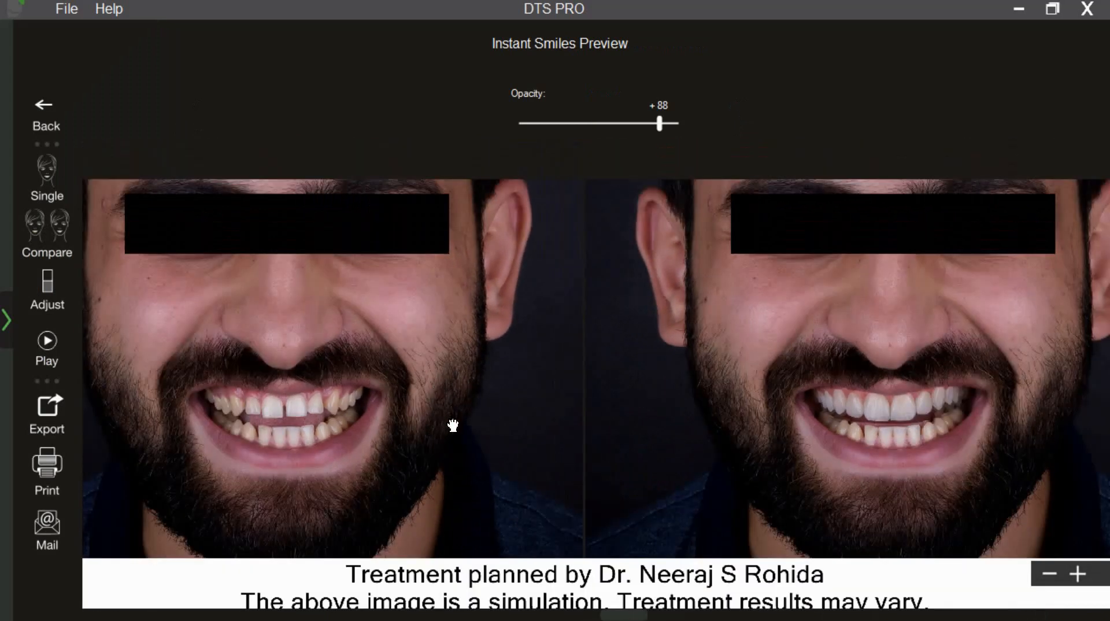
pyautogui.moveTo(452, 425); pyautogui.dragTo(450, 426)
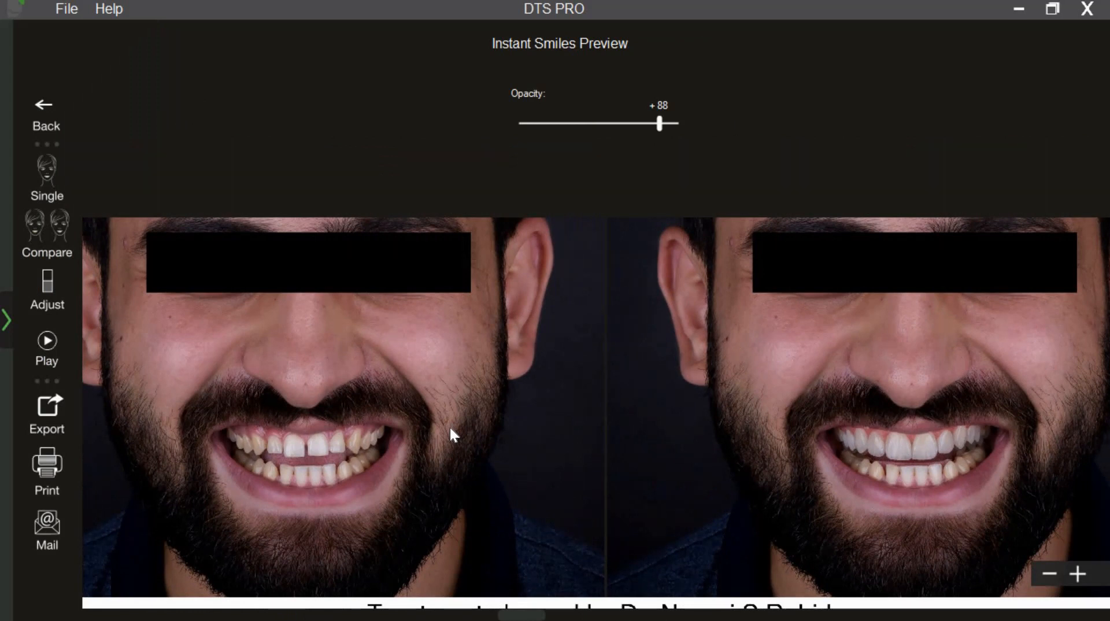
# Leave the preview, restore the side panel, reopen the smile area selection and reset its outline to the default shape
pyautogui.click(45, 113)
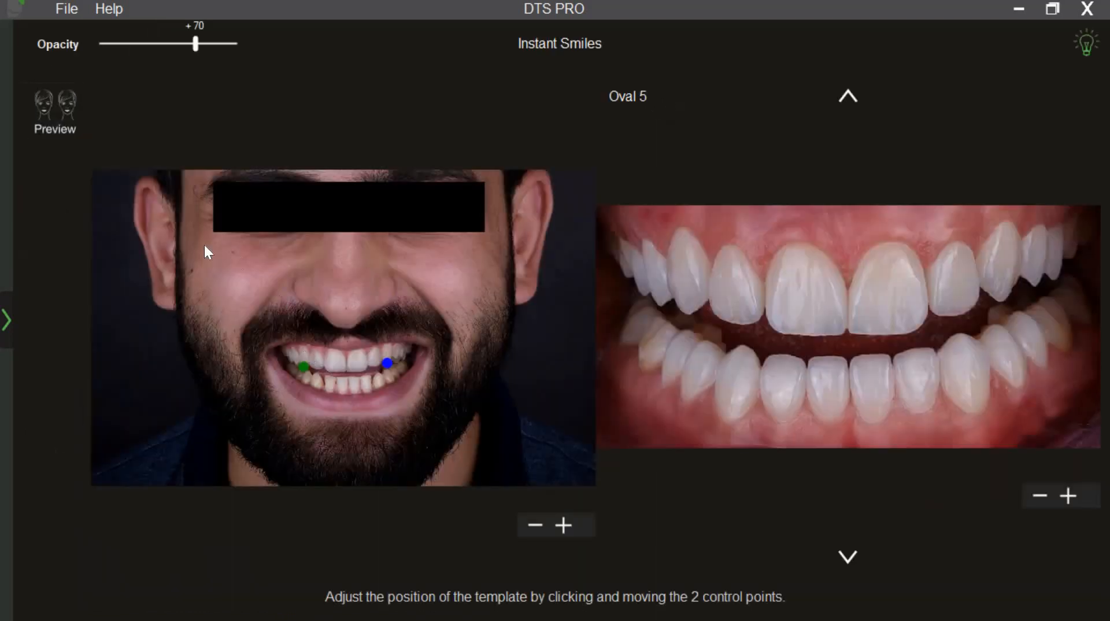
pyautogui.click(16, 323)
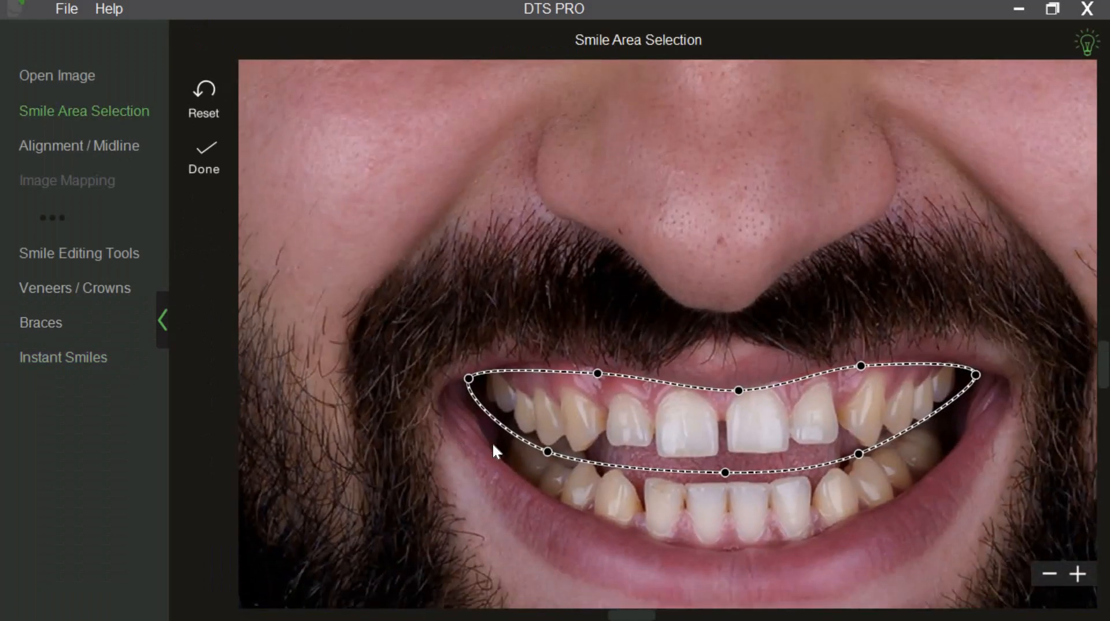
pyautogui.moveTo(550, 443); pyautogui.dragTo(544, 439)
pyautogui.click(203, 97)
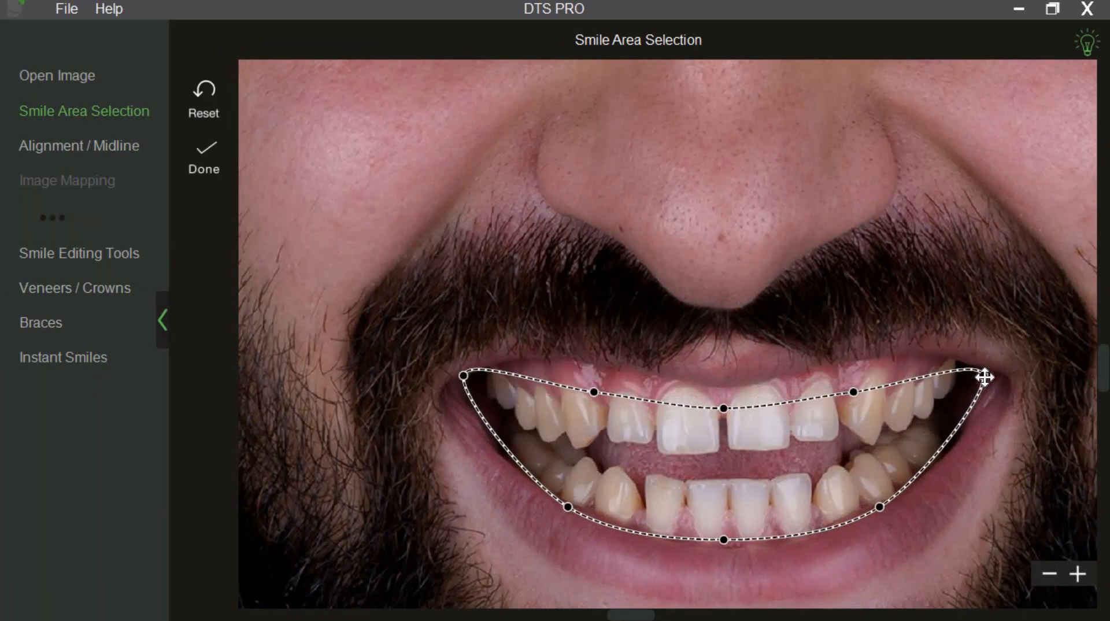
# Refit the reset outline by moving one mouth corner outward and raising its three upper points to the upper lip line
pyautogui.moveTo(984, 375); pyautogui.dragTo(992, 374)
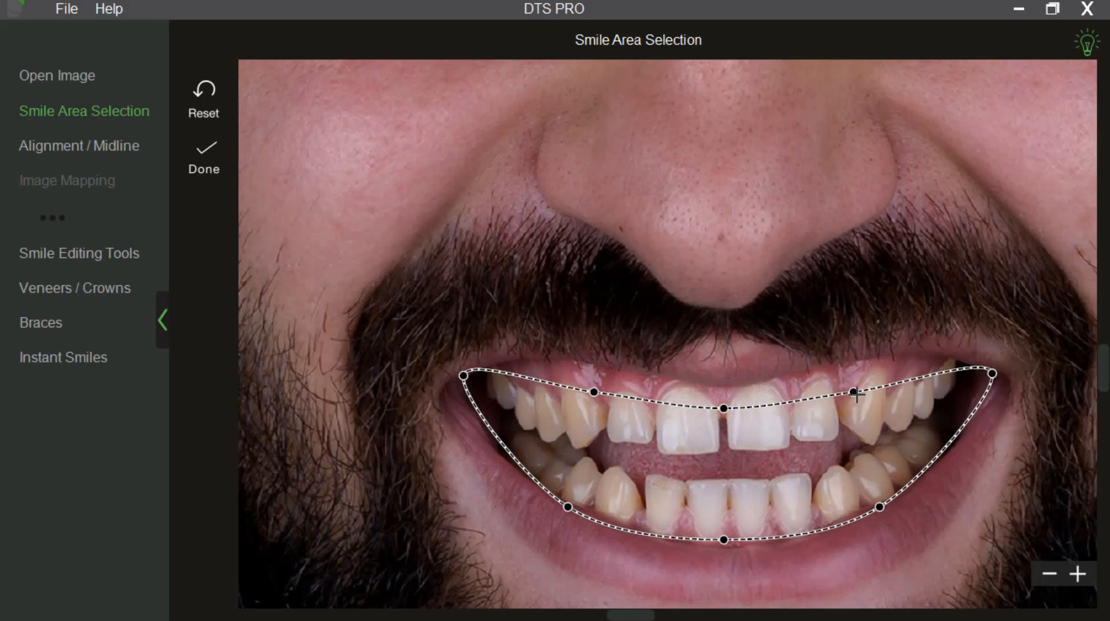
pyautogui.moveTo(838, 366); pyautogui.dragTo(838, 362)
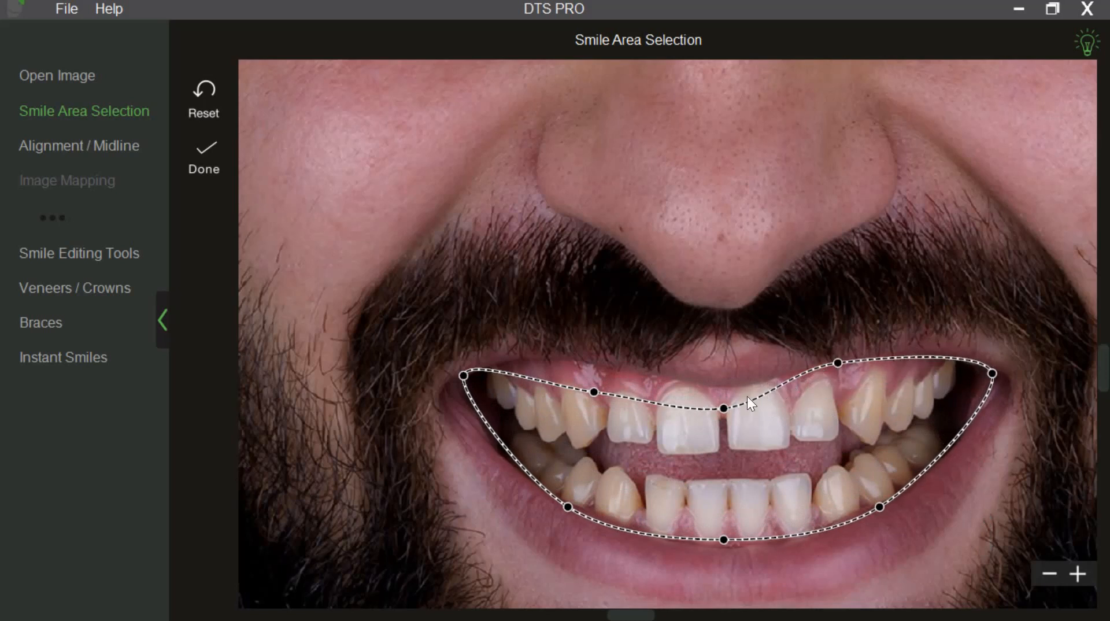
pyautogui.moveTo(724, 408); pyautogui.dragTo(739, 385)
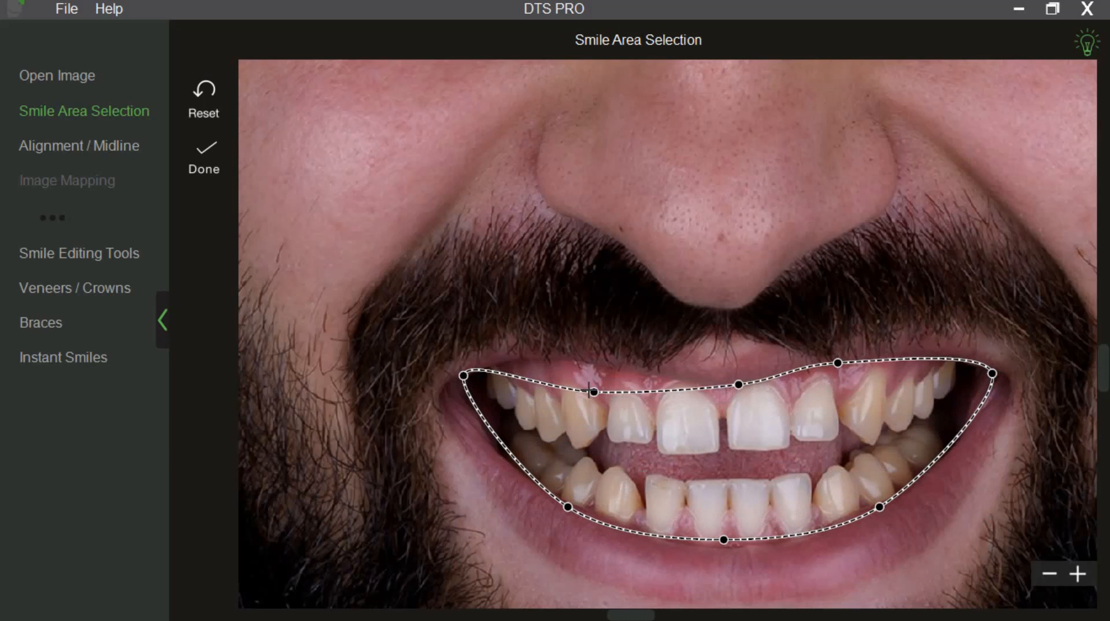
pyautogui.moveTo(595, 371); pyautogui.dragTo(592, 364)
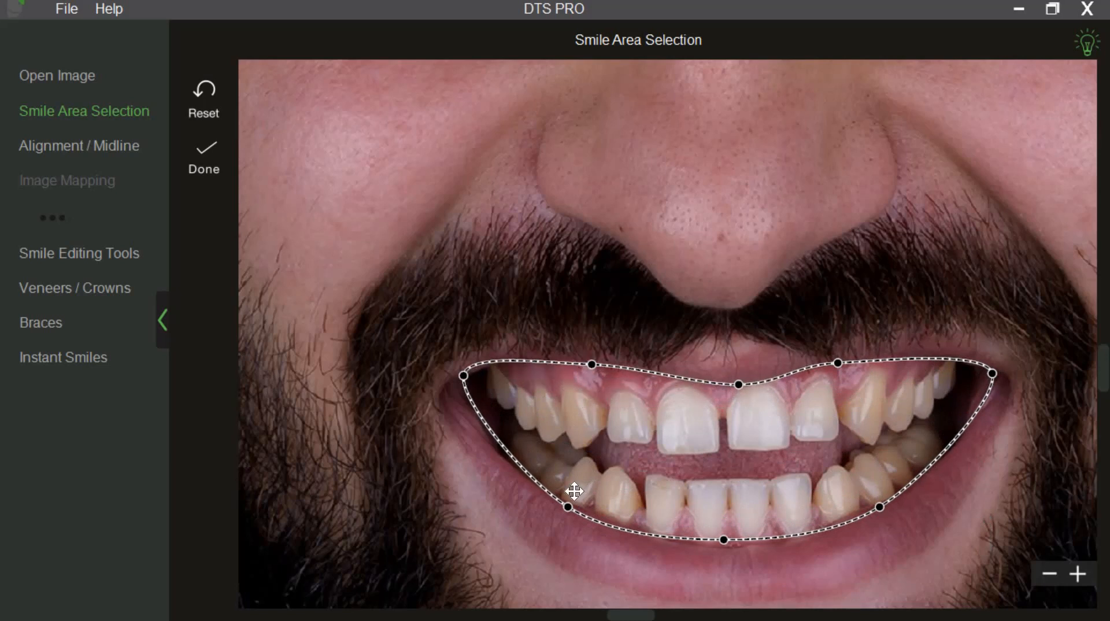
# Move the lower outline point near one mouth corner outward to the lip line, accept the smile area and open Instant Smiles
pyautogui.moveTo(566, 504); pyautogui.dragTo(554, 501)
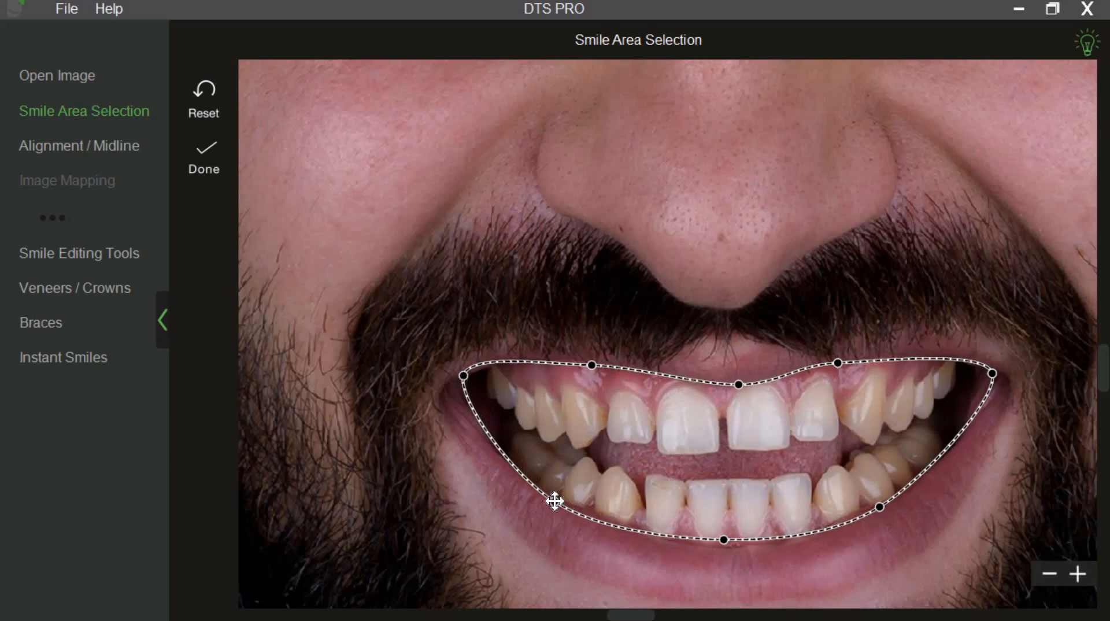
pyautogui.click(199, 168)
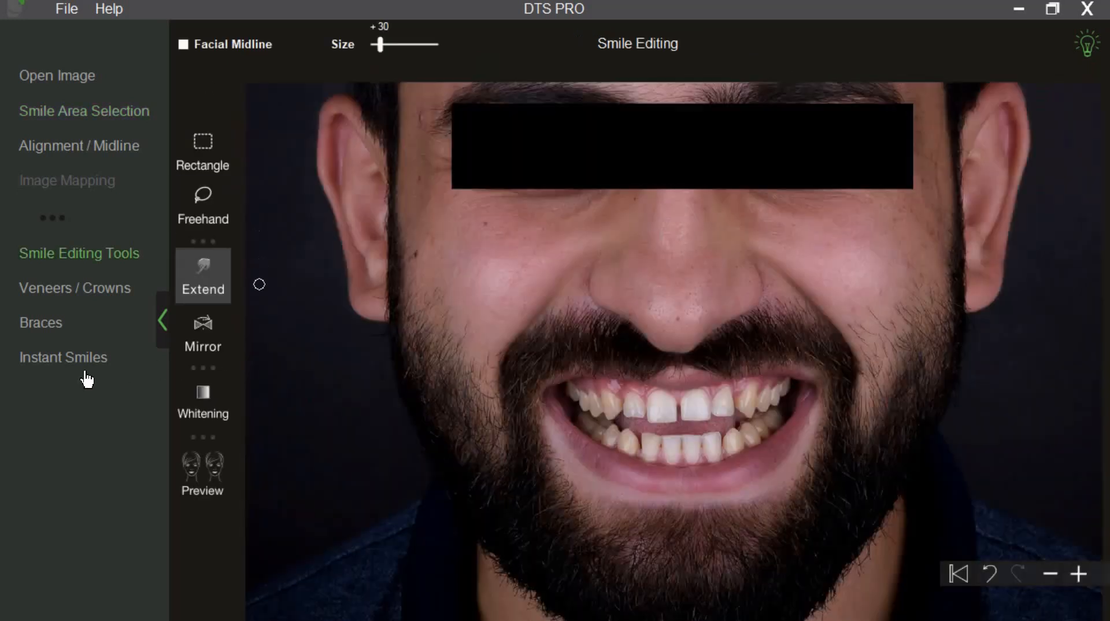
pyautogui.click(82, 367)
pyautogui.scroll(1, 503, 428)
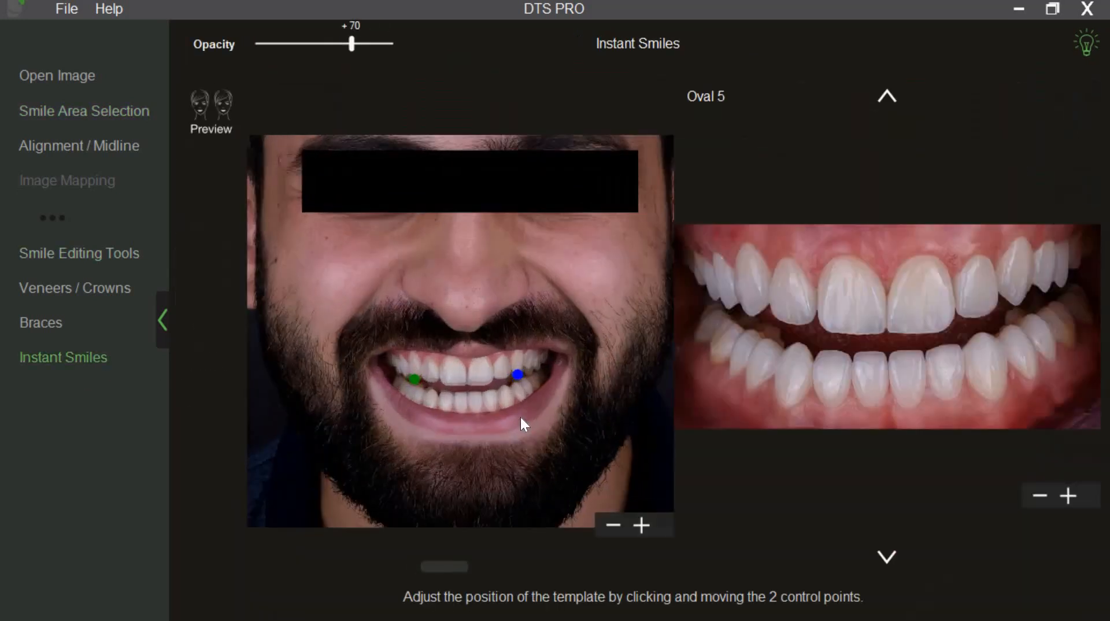
pyautogui.scroll(1, 525, 415)
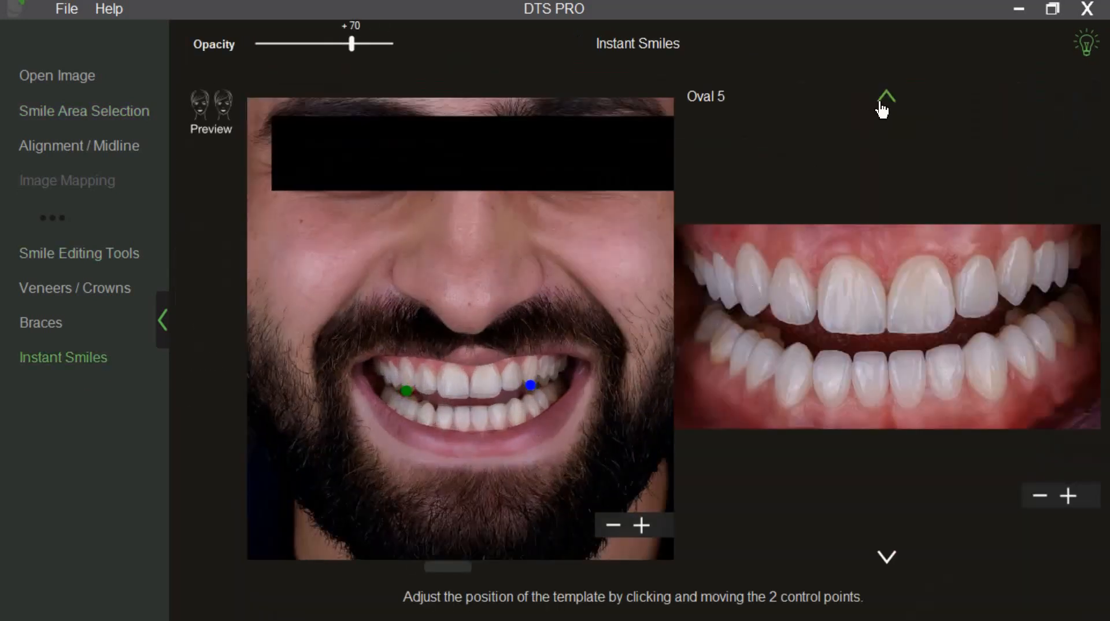
# Preview the templates neighbouring Oval 5 on the bearded man's photo and return to Oval 5
pyautogui.click(882, 109)
pyautogui.click(891, 558)
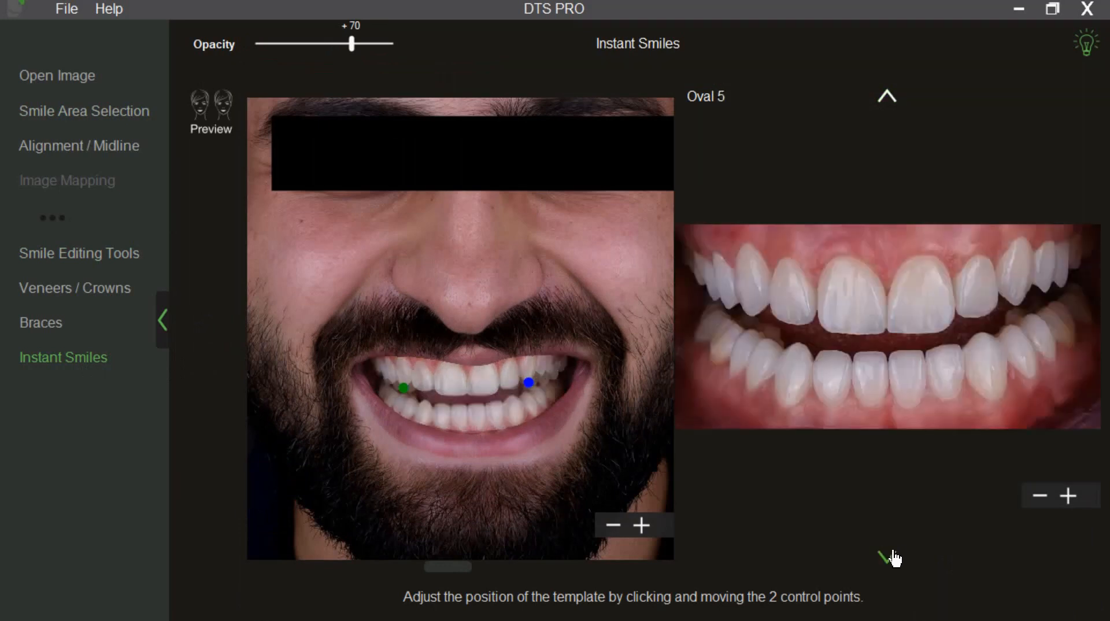
pyautogui.click(893, 558)
pyautogui.click(890, 102)
pyautogui.scroll(1, 545, 424)
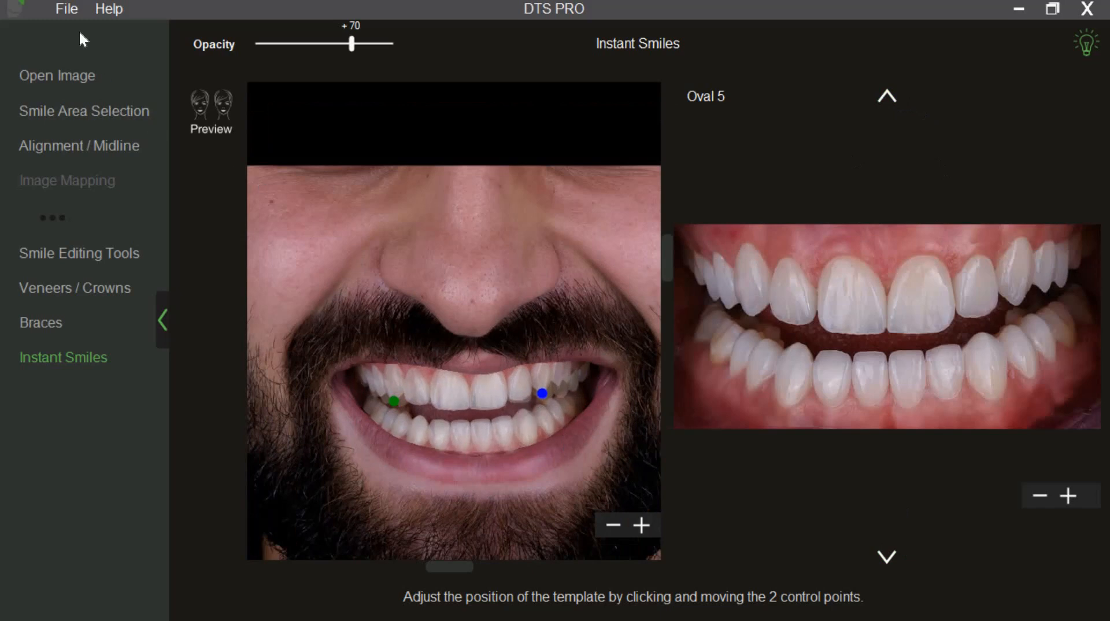
# Open the smile template manager, start adding a template and browse to the DTS AI TEMPLATES folder
pyautogui.click(67, 9)
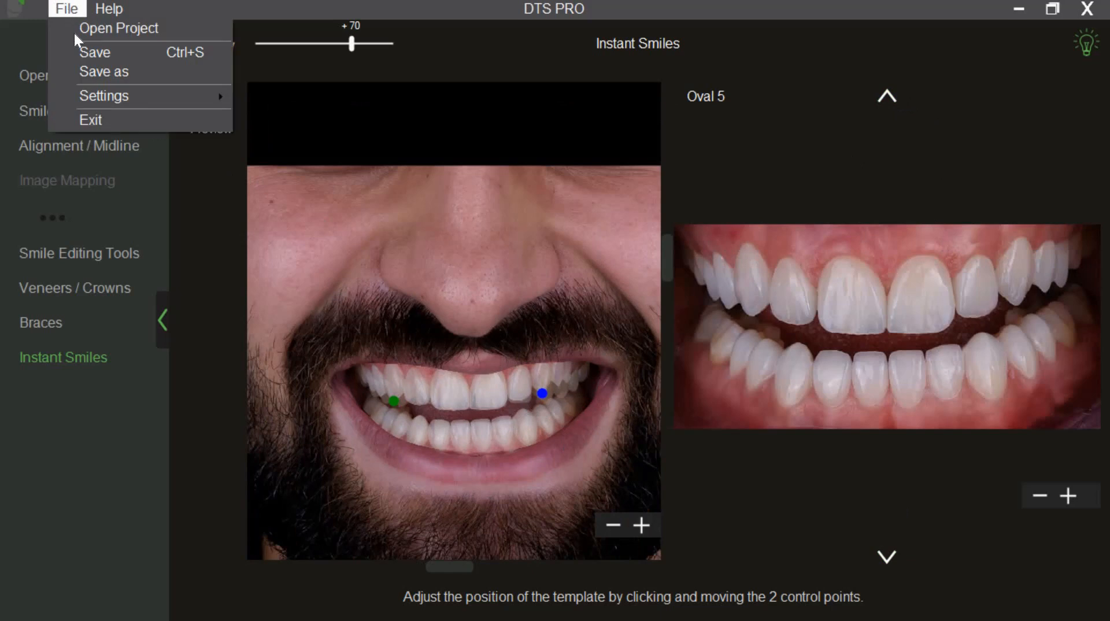
pyautogui.moveTo(101, 97)
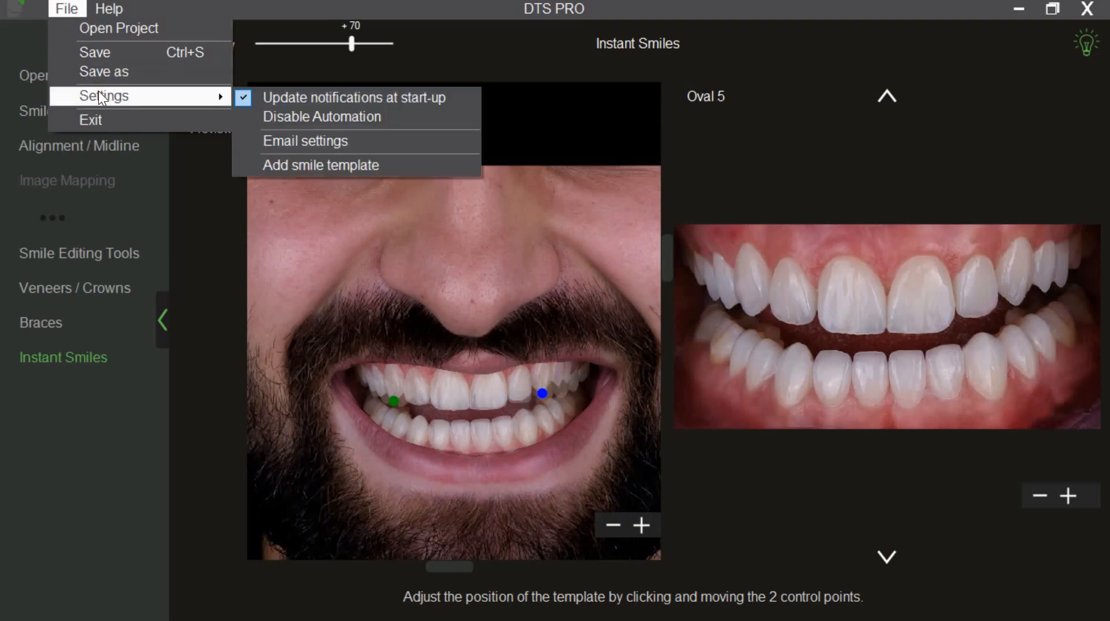
pyautogui.click(280, 166)
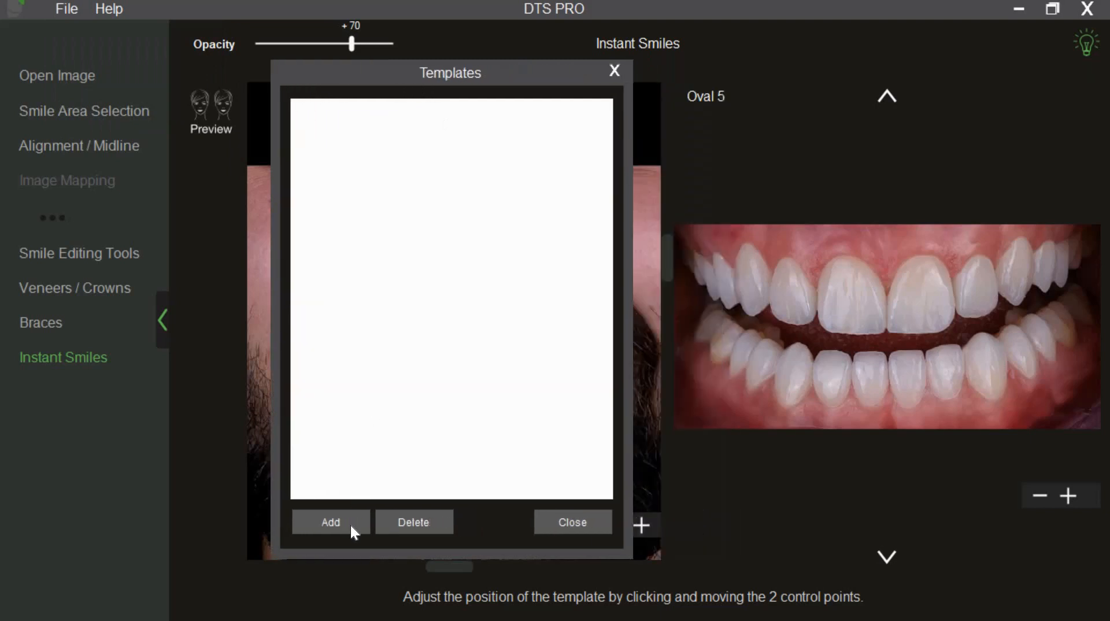
pyautogui.click(330, 522)
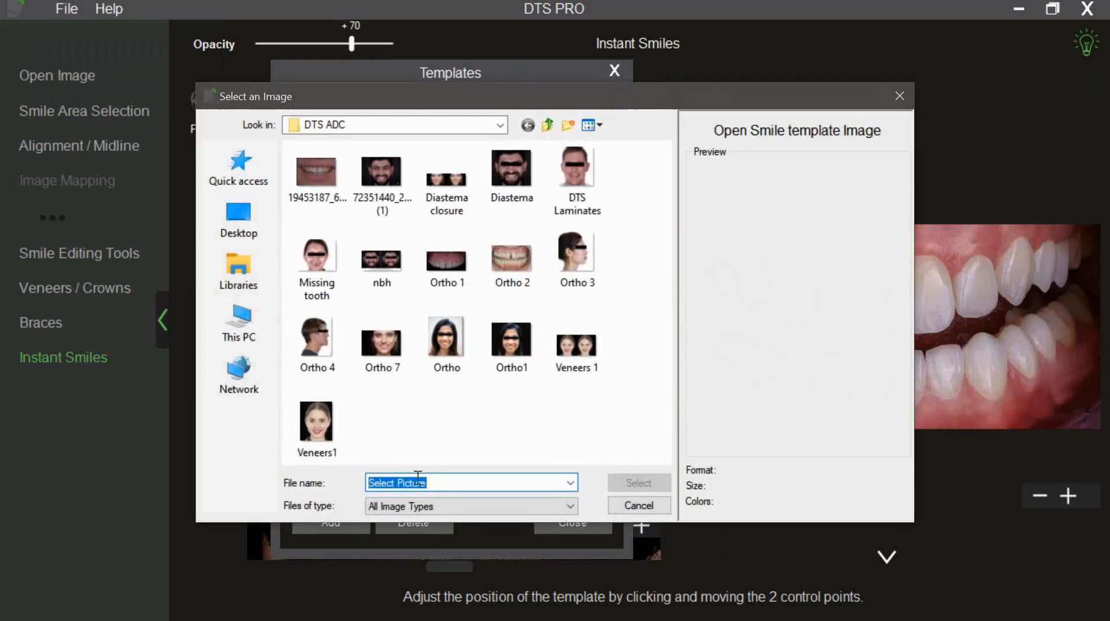
pyautogui.click(237, 210)
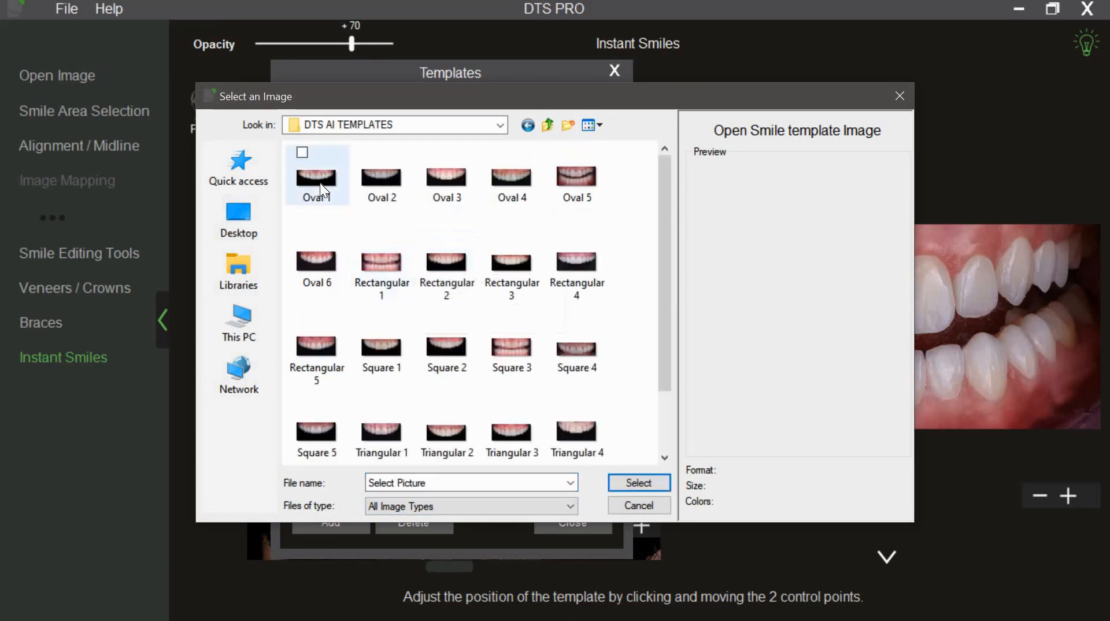
# Load the Triangular 3 image as the new smile template
pyautogui.click(320, 183)
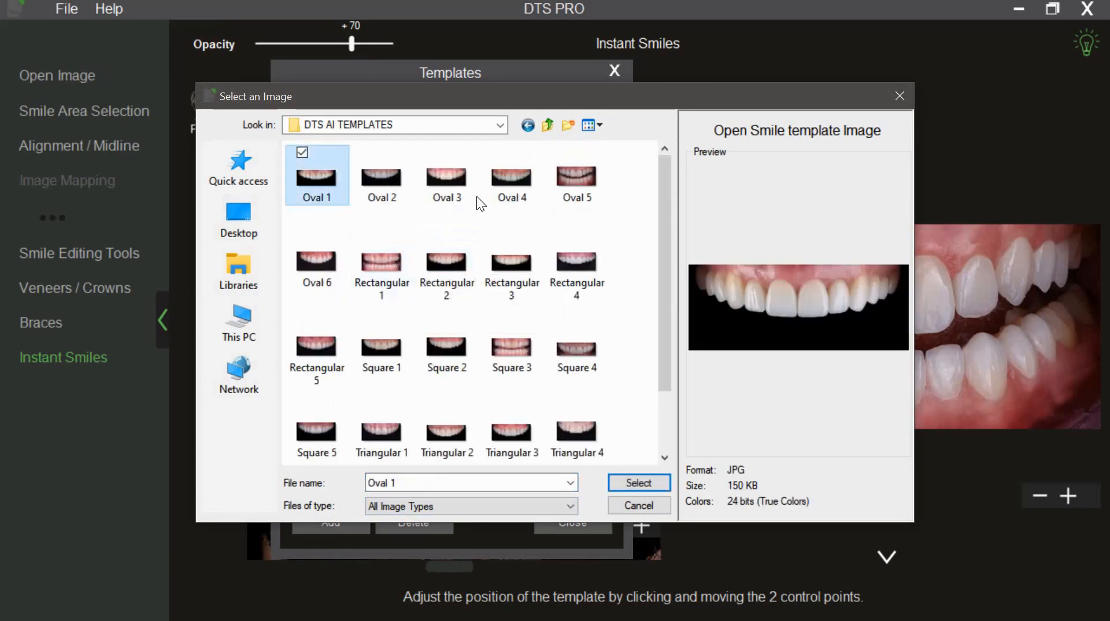
pyautogui.scroll(-2, 668, 312)
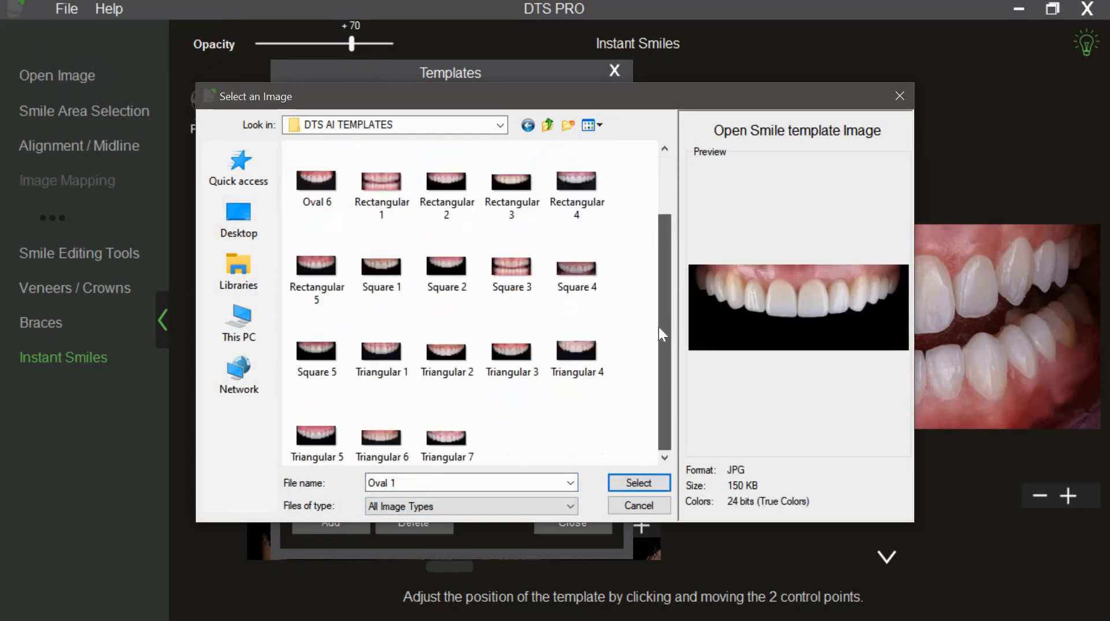
pyautogui.click(516, 348)
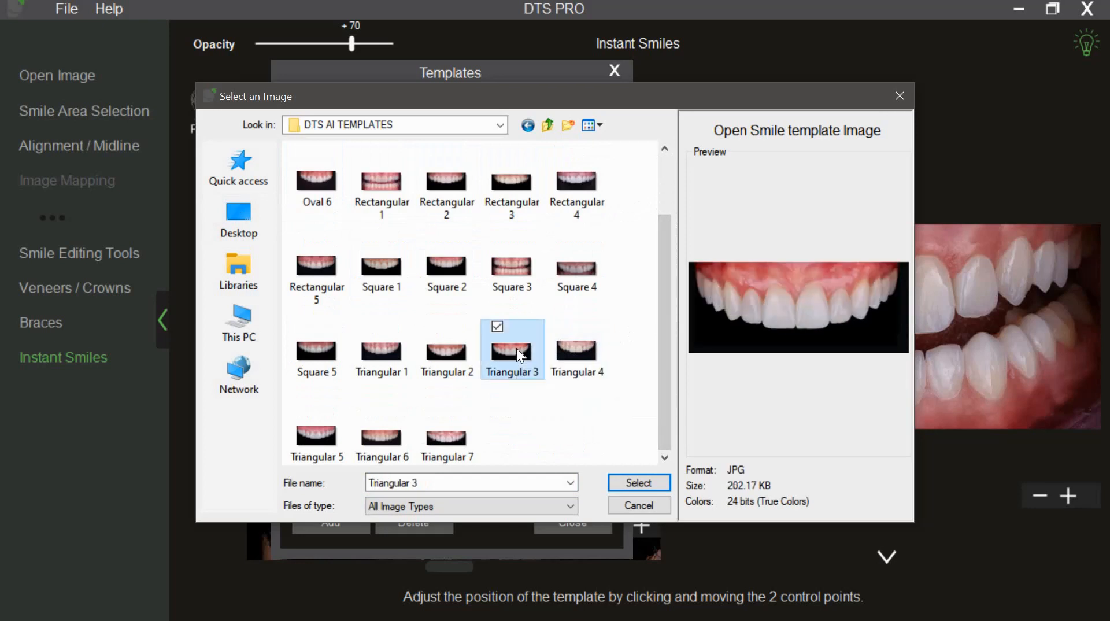
pyautogui.click(630, 482)
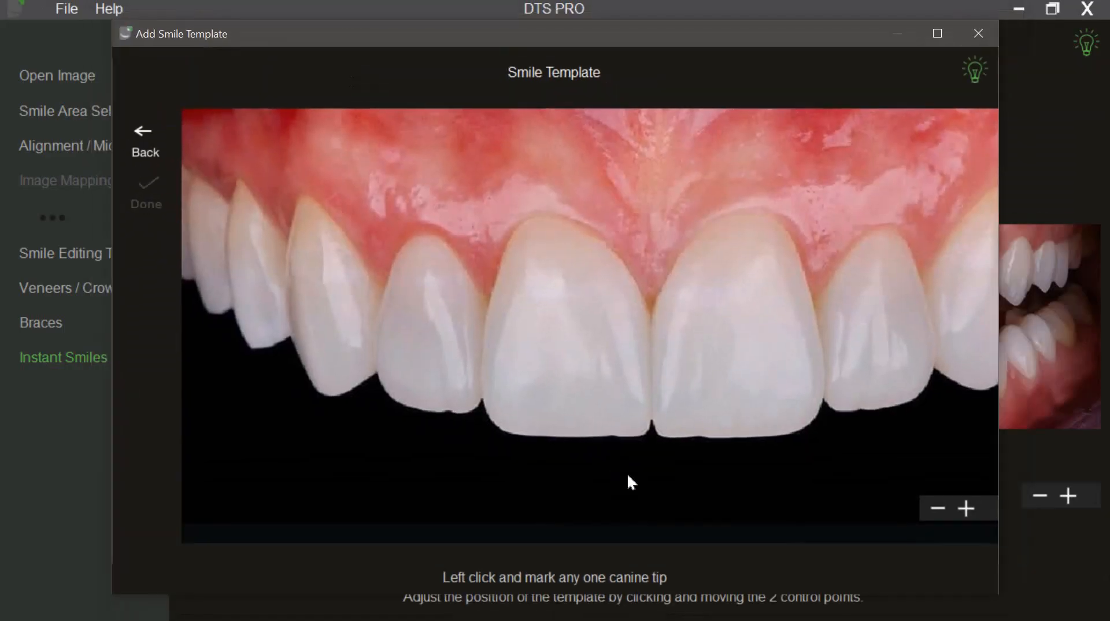
# Fit the whole template image in view and mark the tips of both upper canines
pyautogui.scroll(-2, 626, 473)
pyautogui.moveTo(696, 452); pyautogui.dragTo(625, 461)
pyautogui.scroll(1, 627, 463)
pyautogui.moveTo(796, 33); pyautogui.dragTo(799, 0)
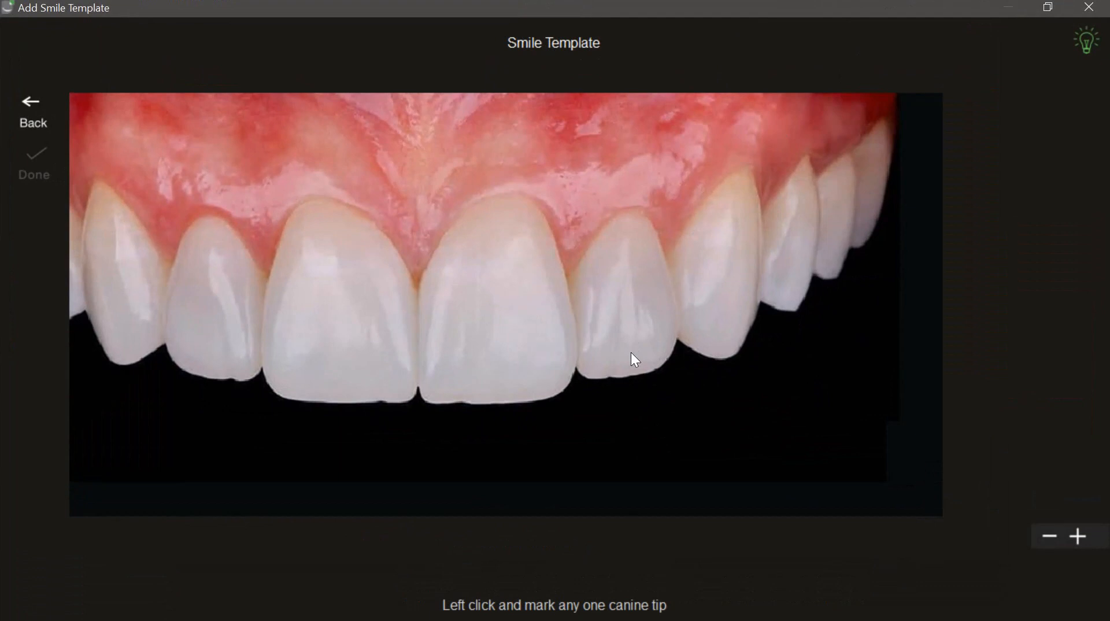
pyautogui.scroll(-2, 631, 353)
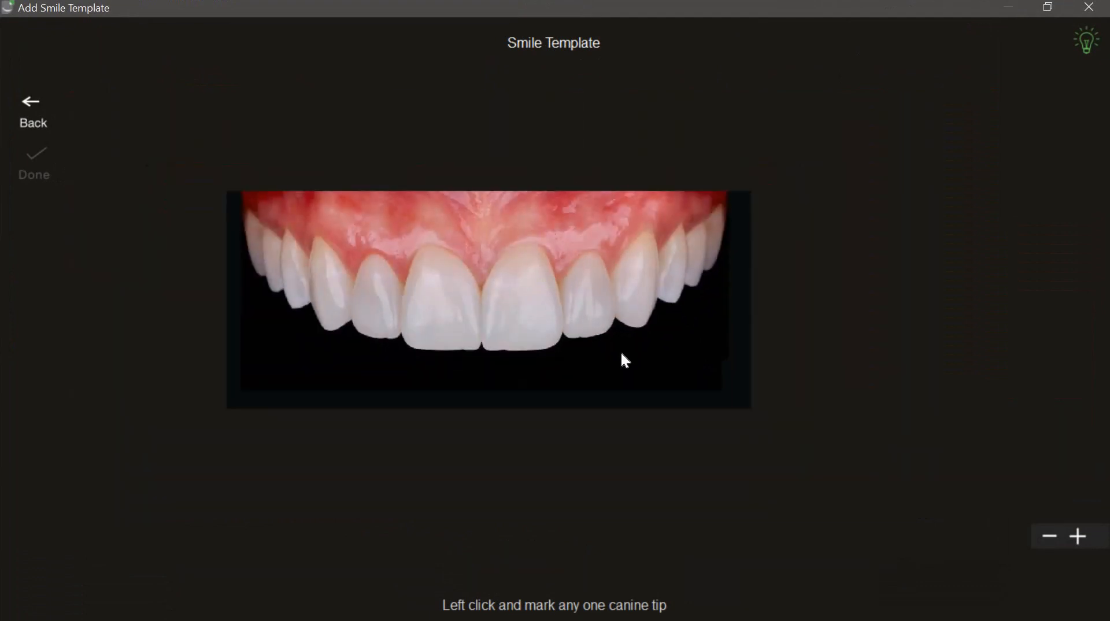
pyautogui.press('super+Down')
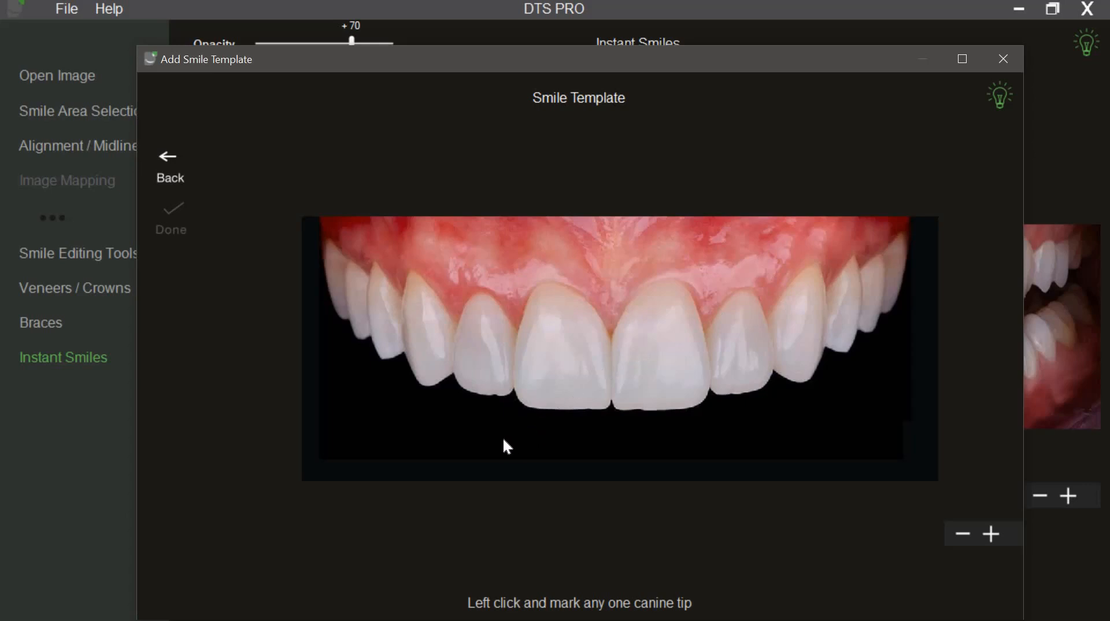
pyautogui.click(426, 386)
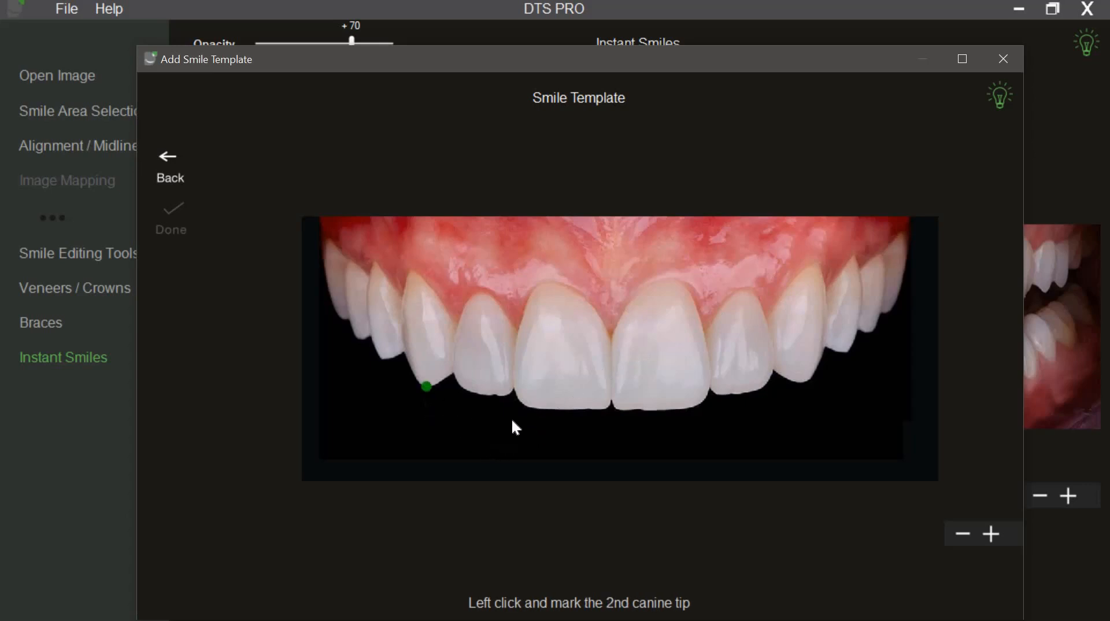
pyautogui.click(807, 381)
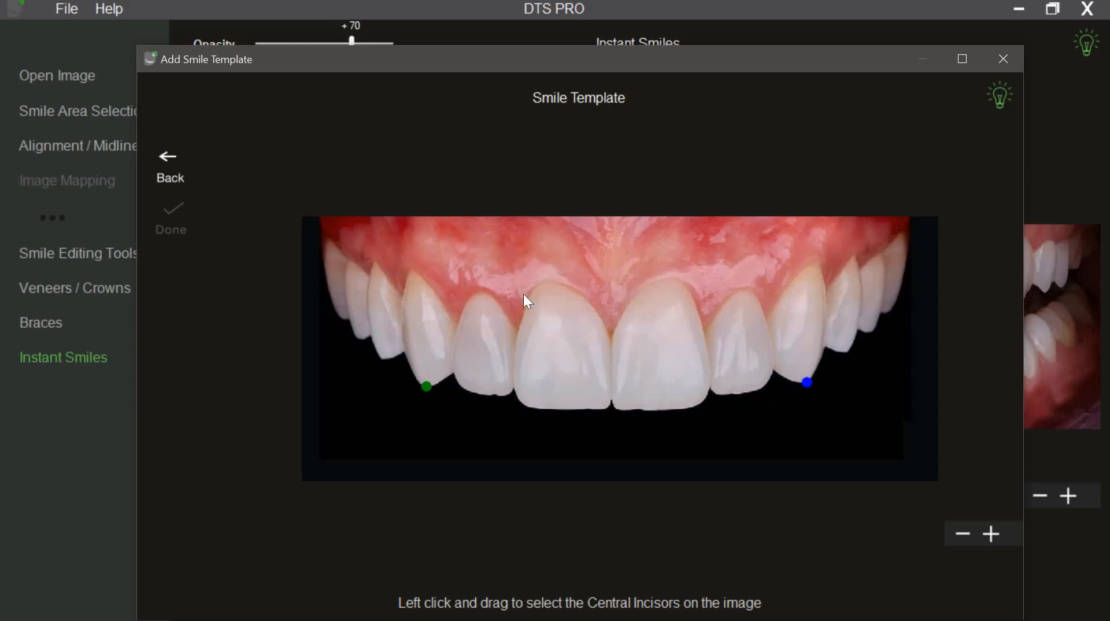
# Frame the two central incisors with a tight rectangle, import the smile template and close the template manager
pyautogui.moveTo(510, 274); pyautogui.dragTo(710, 411)
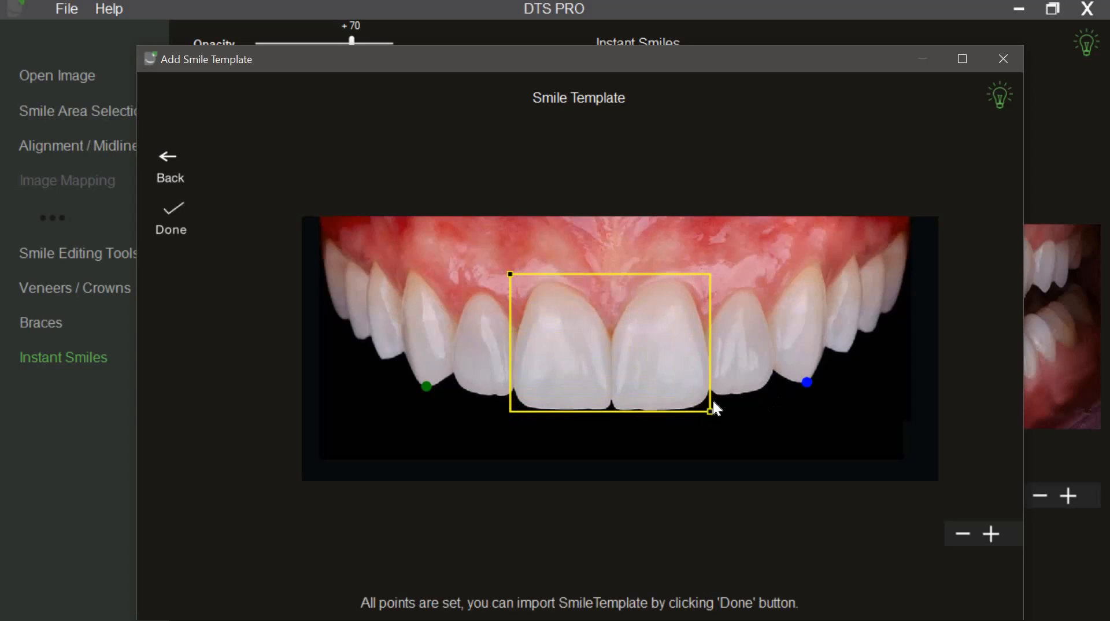
pyautogui.moveTo(509, 274); pyautogui.dragTo(511, 274)
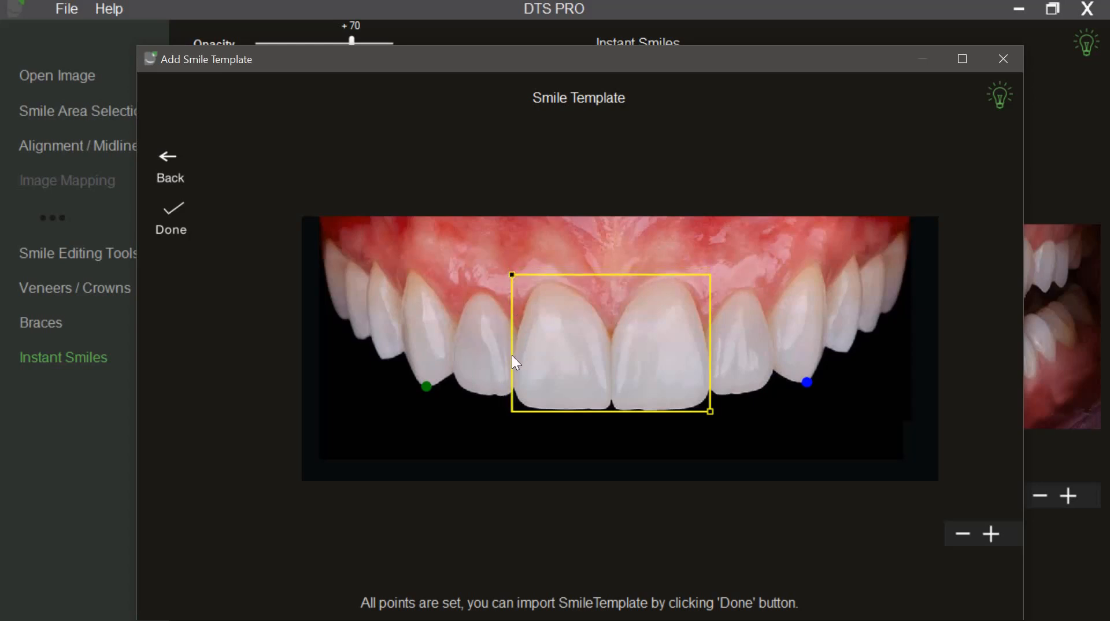
pyautogui.click(185, 219)
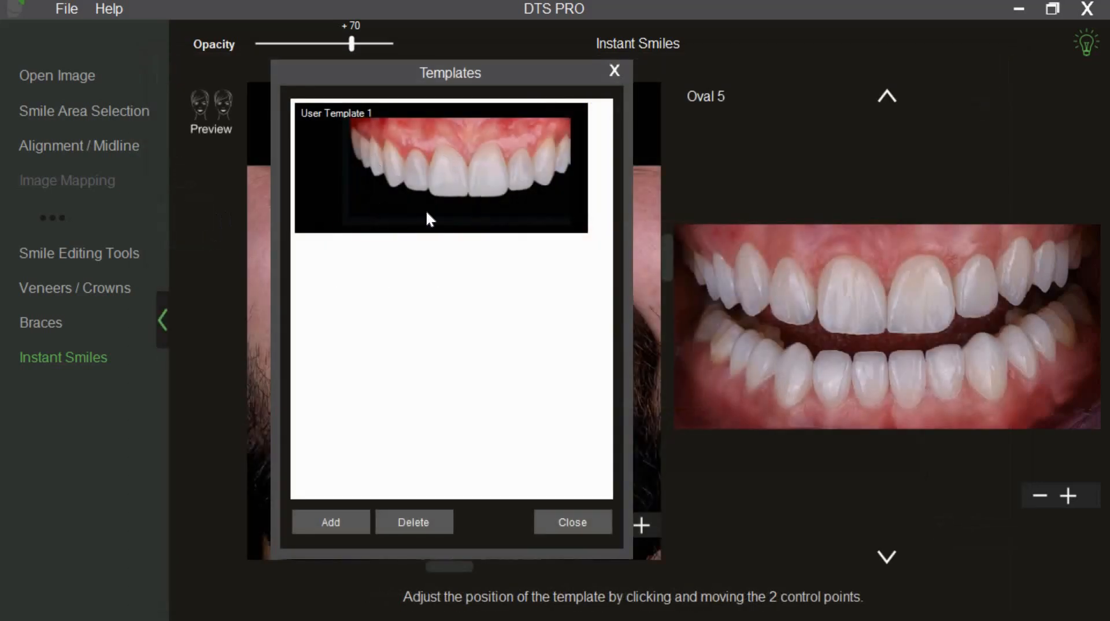
pyautogui.click(577, 512)
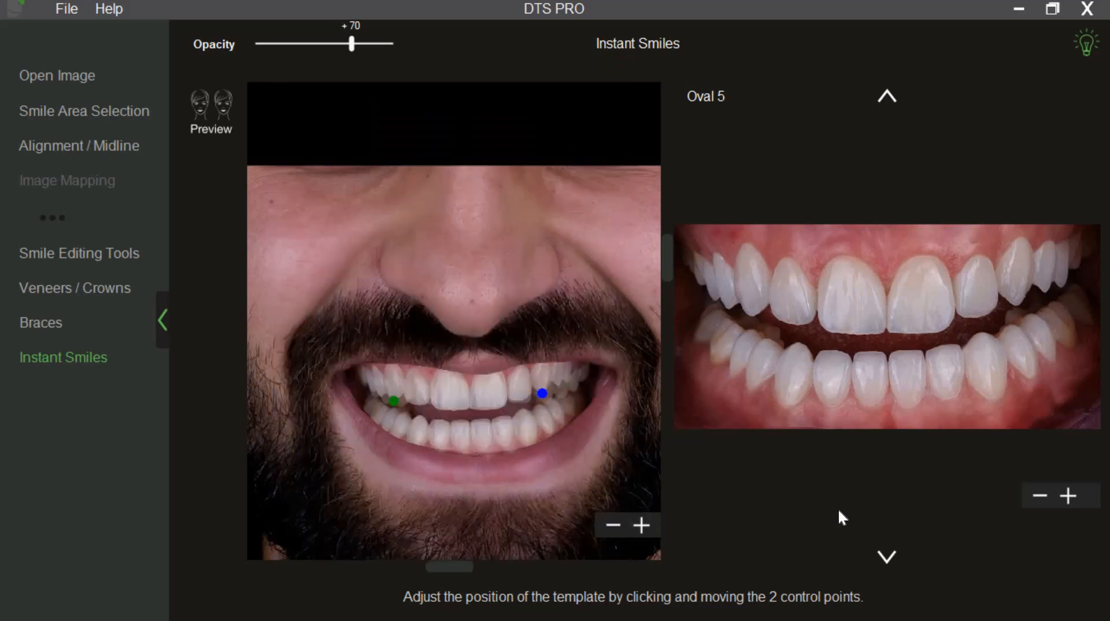
# Page through the instant smile templates from Oval 5 to the end of the list to look for the added template
pyautogui.click(888, 556)
pyautogui.click(887, 557)
pyautogui.click(888, 557)
pyautogui.click(888, 557)
pyautogui.click(888, 557)
pyautogui.click(888, 557)
pyautogui.click(888, 557)
pyautogui.click(888, 556)
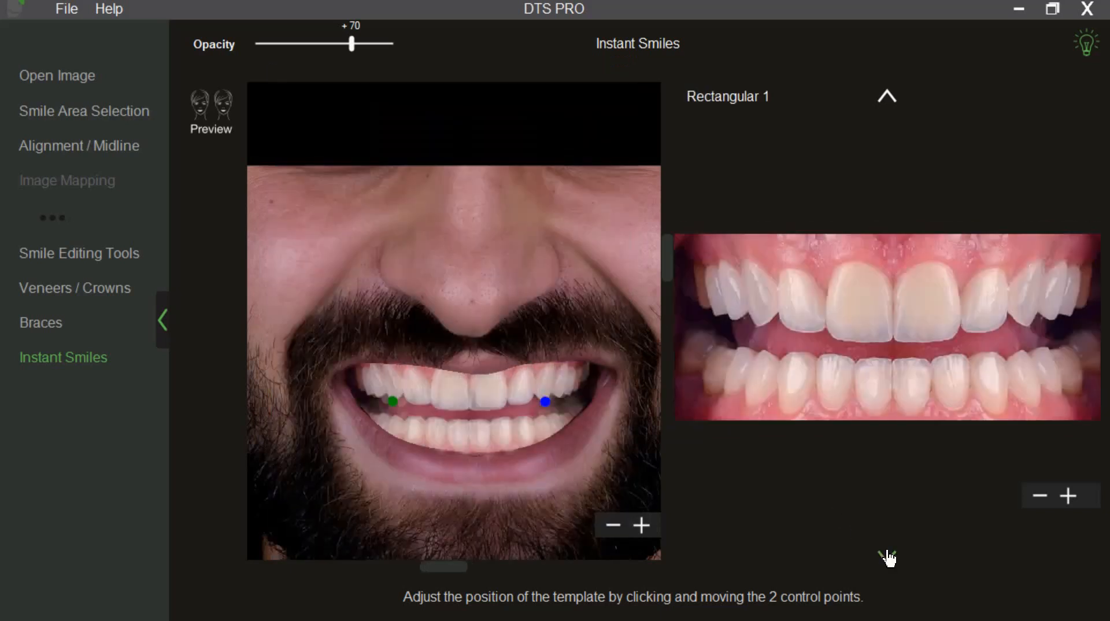
pyautogui.click(887, 557)
pyautogui.click(888, 556)
pyautogui.click(888, 557)
pyautogui.click(887, 557)
pyautogui.click(887, 557)
pyautogui.click(887, 557)
pyautogui.click(888, 557)
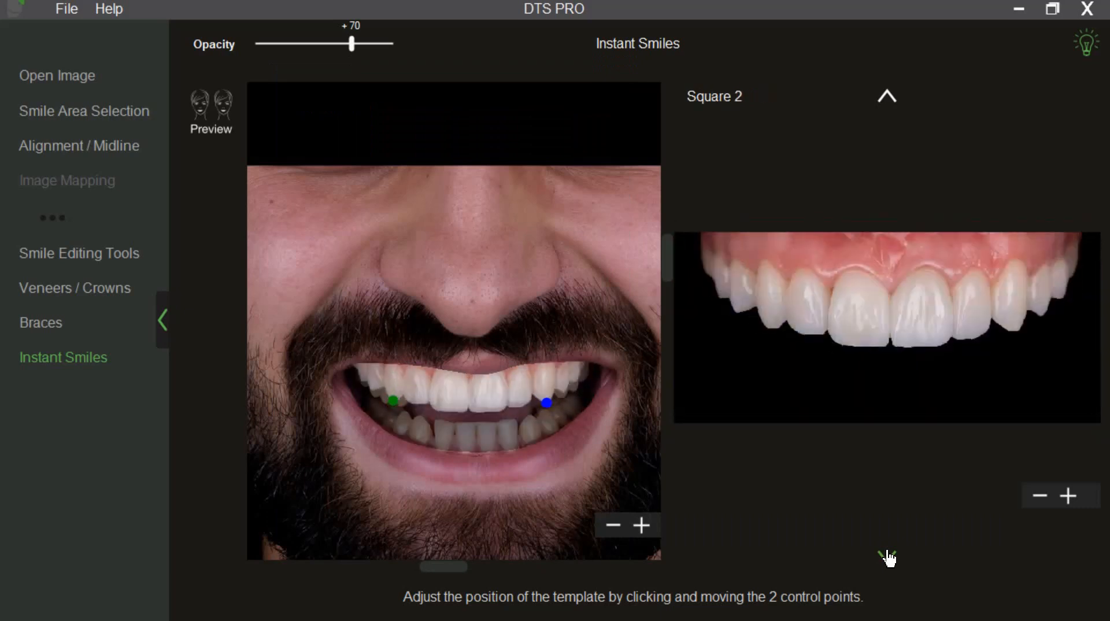
pyautogui.click(888, 557)
pyautogui.click(887, 556)
pyautogui.click(888, 556)
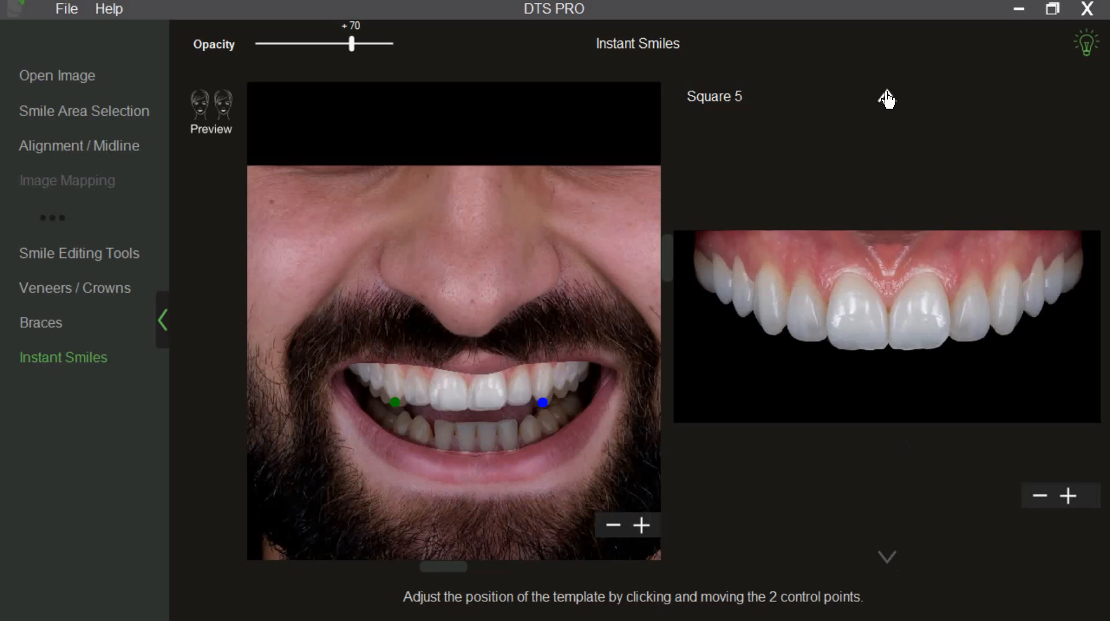
pyautogui.click(886, 97)
pyautogui.click(890, 546)
# Reload Instant Smiles by switching to the smile editing tools and back, and apply User Template 1 to the photo
pyautogui.click(80, 262)
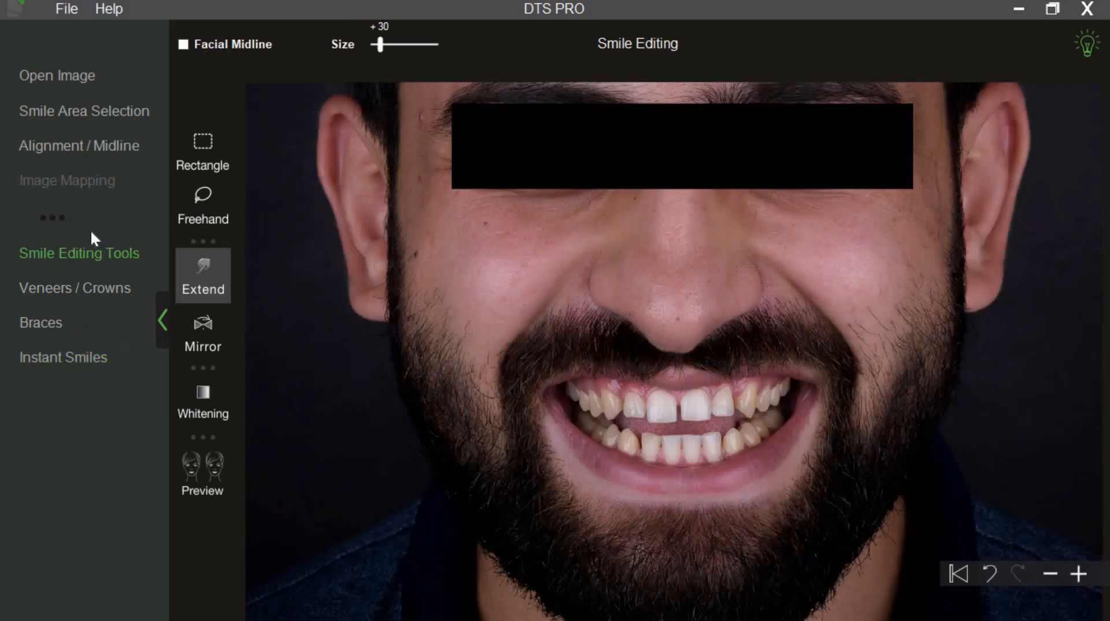
pyautogui.click(77, 361)
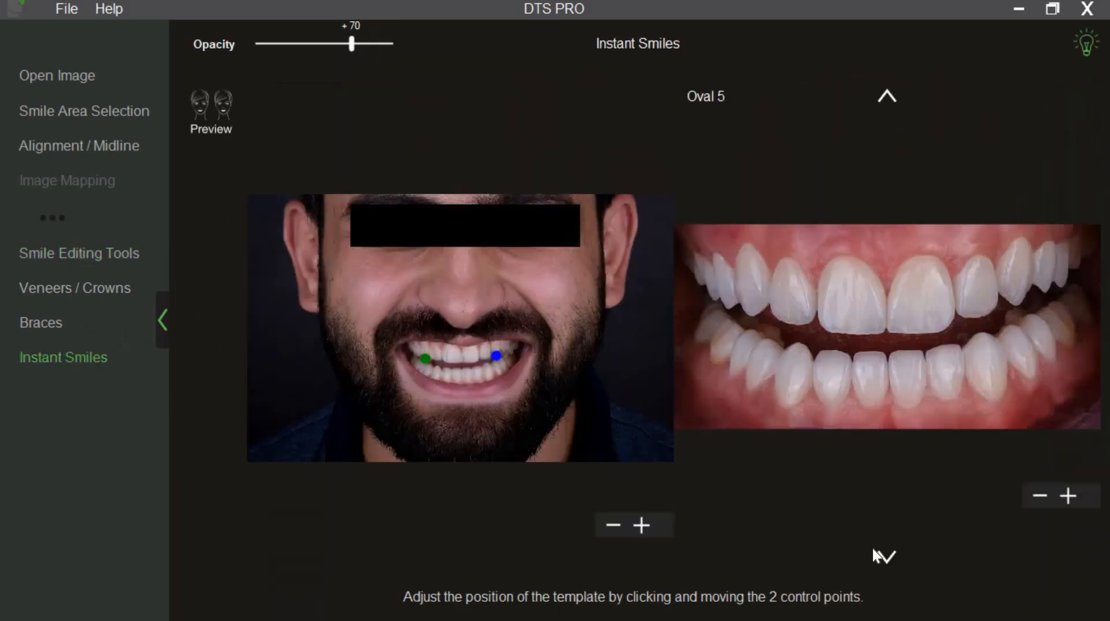
pyautogui.click(887, 557)
pyautogui.click(887, 558)
pyautogui.click(887, 557)
pyautogui.click(887, 557)
pyautogui.click(887, 557)
pyautogui.click(887, 557)
pyautogui.click(886, 558)
pyautogui.click(887, 558)
pyautogui.click(886, 558)
pyautogui.click(887, 558)
pyautogui.click(887, 558)
pyautogui.click(887, 558)
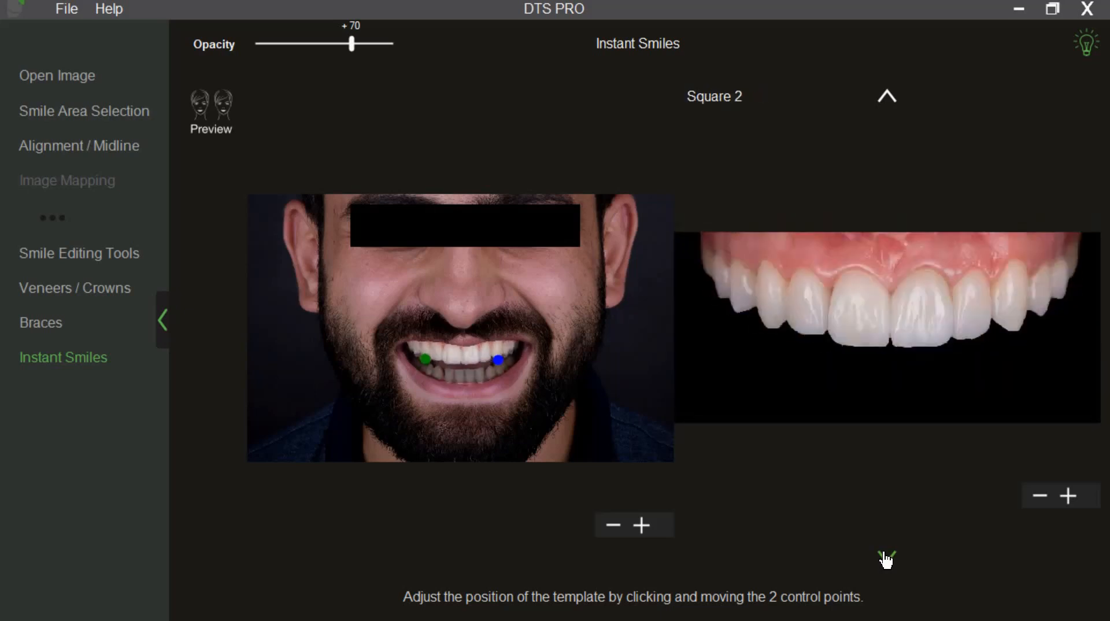
pyautogui.click(887, 557)
pyautogui.click(887, 557)
pyautogui.click(887, 557)
pyautogui.click(887, 558)
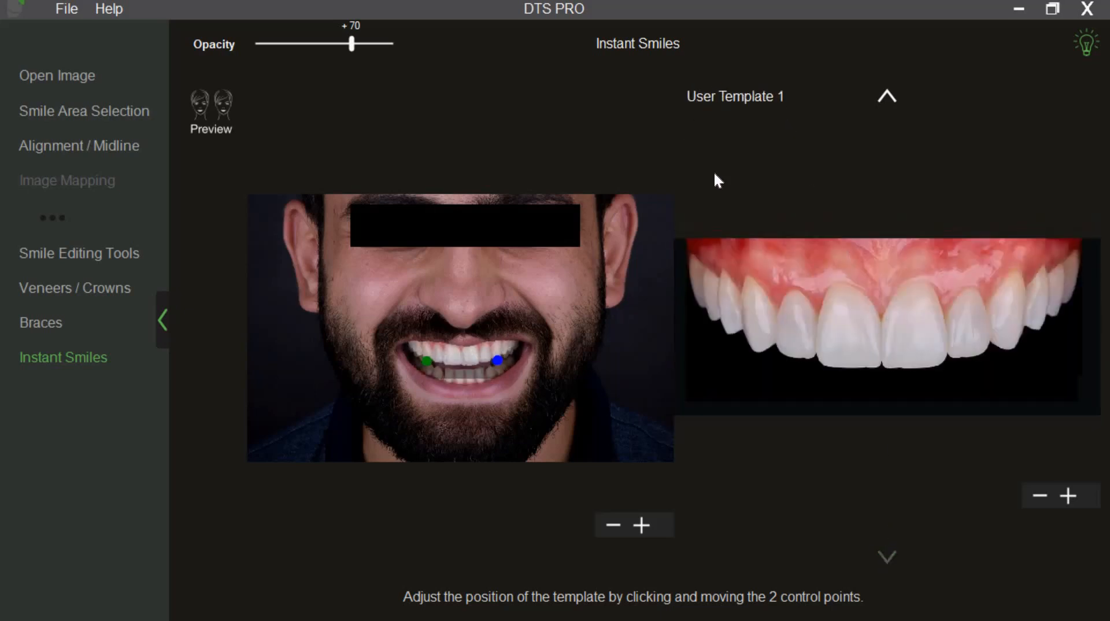